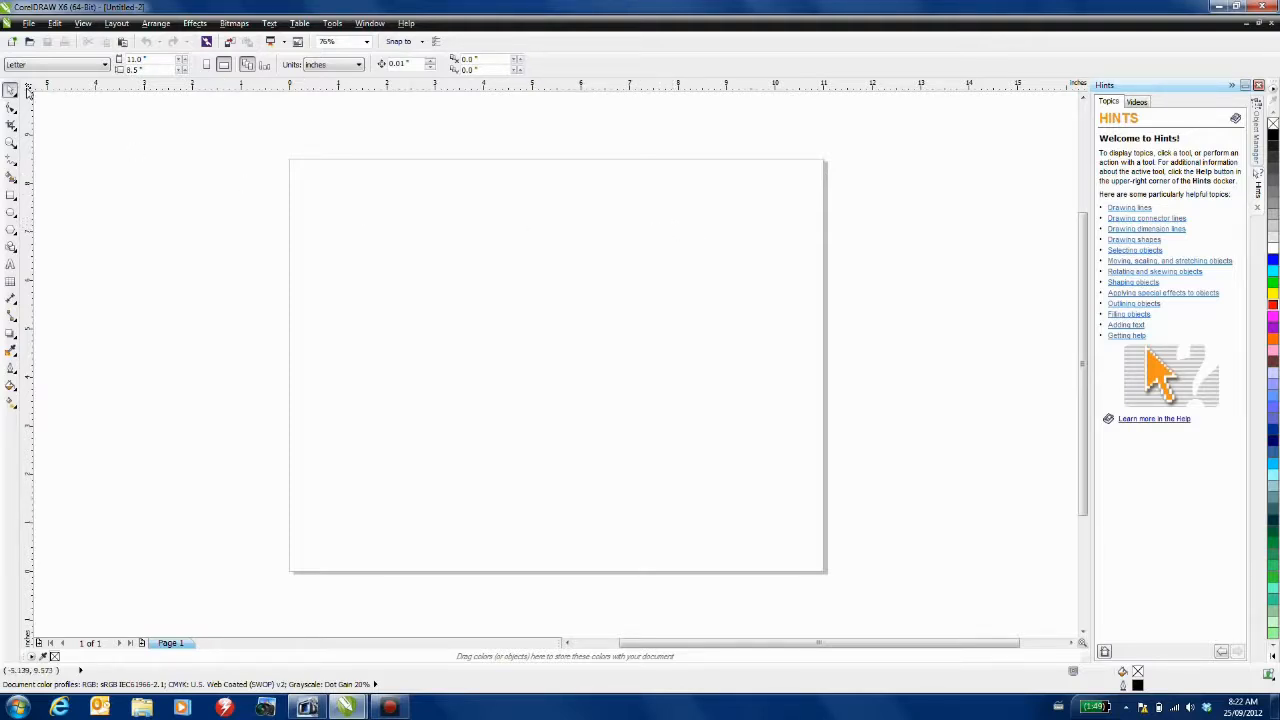
- Move the ruler origin to the top-left corner of the 11 x 8.5 inch page
{"action": "left_click_drag", "start_coordinate": [30, 88], "coordinate": [290, 165]}
- Add horizontal guidelines at -0.5 and -8 inches in the ruler options
{"action": "double_click", "coordinate": [300, 90]}
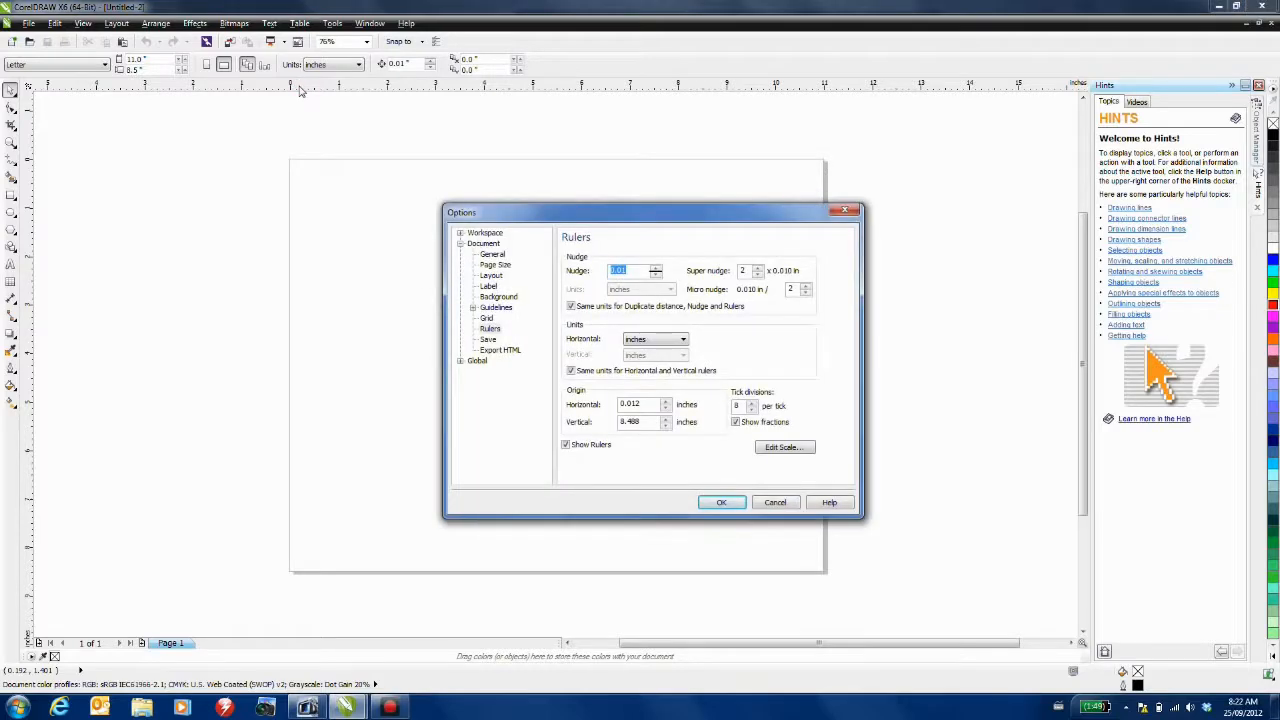
{"action": "left_click", "coordinate": [473, 308]}
{"action": "left_click", "coordinate": [509, 319]}
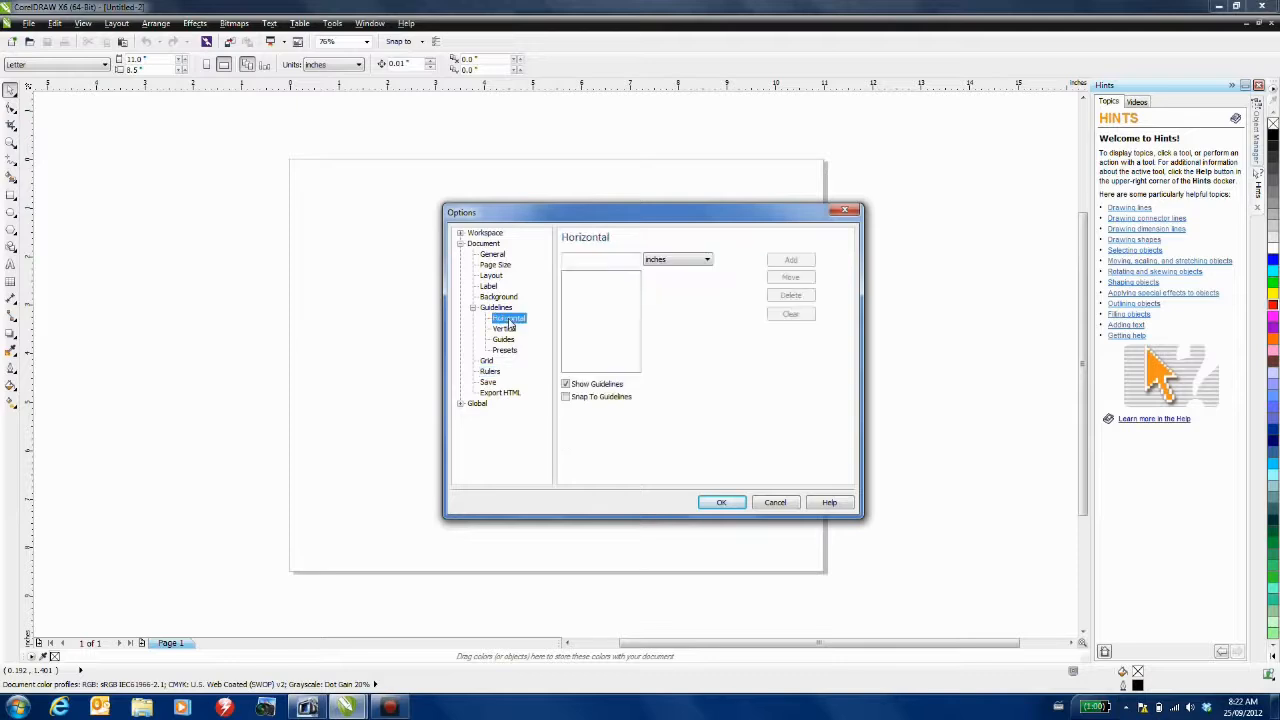
{"action": "key", "text": "Tab"}
{"action": "type", "text": "-0.5"}
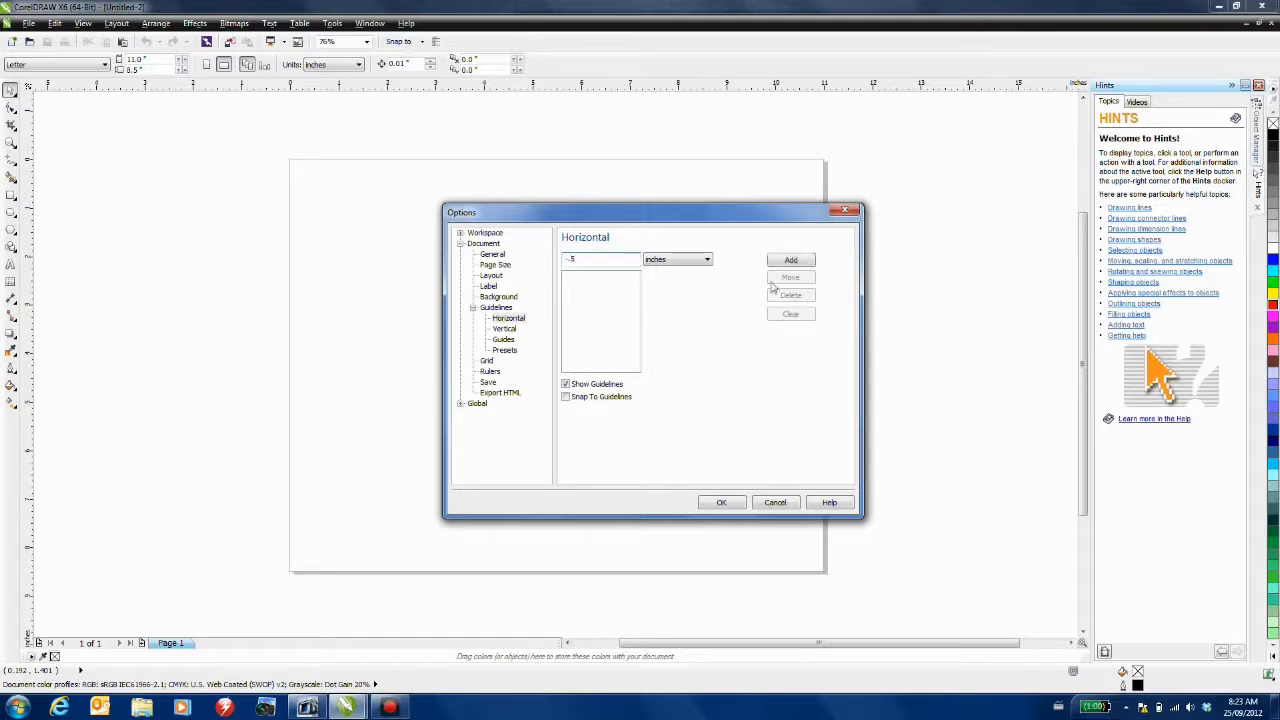
{"action": "left_click", "coordinate": [790, 260]}
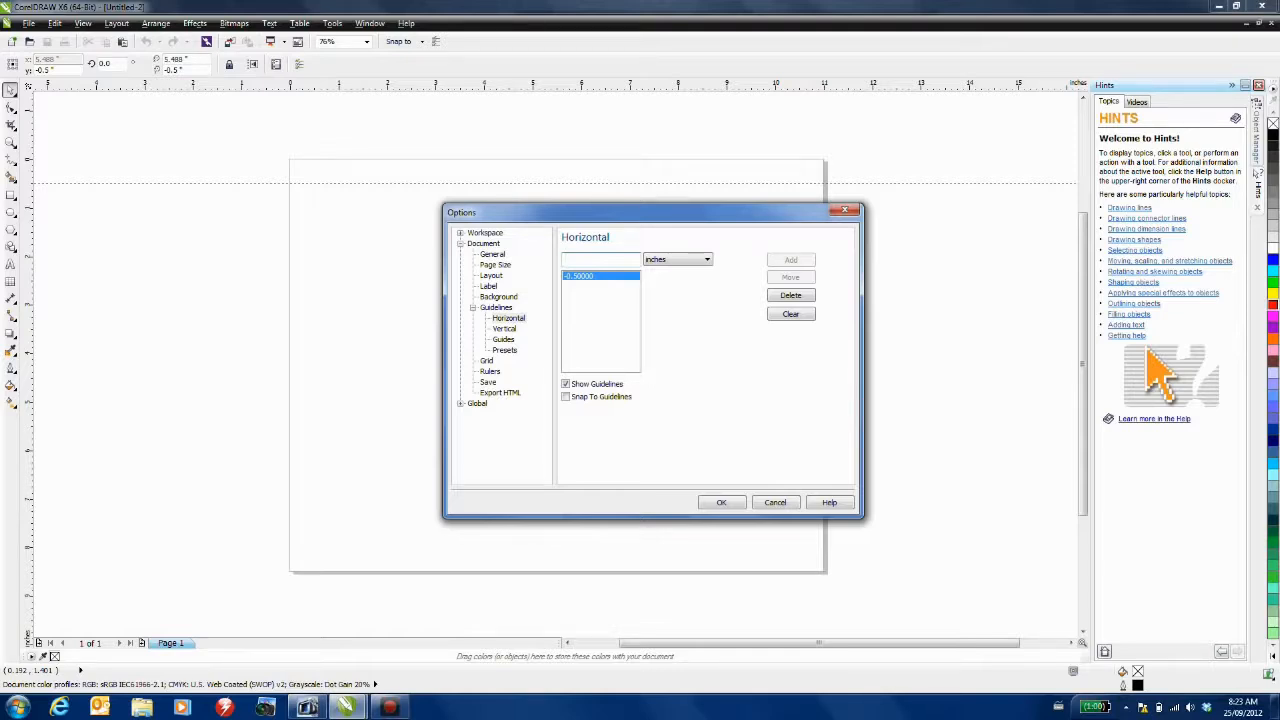
{"action": "type", "text": "-8"}
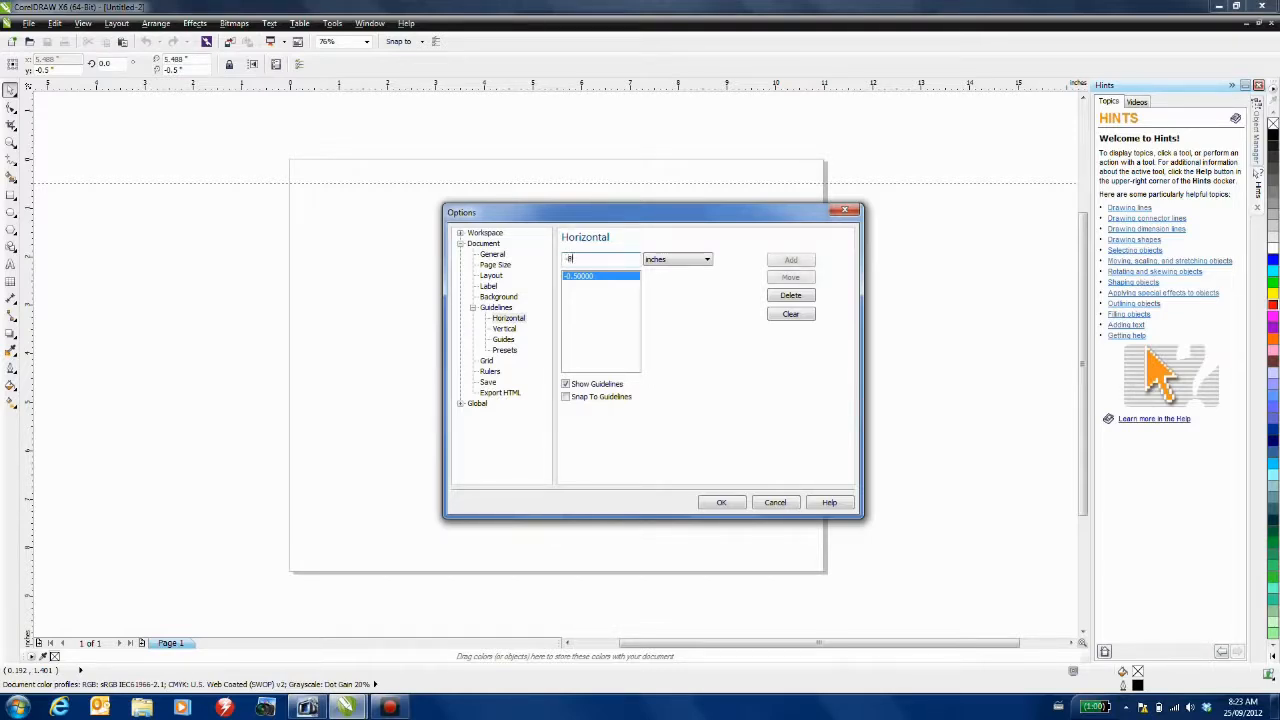
{"action": "left_click", "coordinate": [790, 260]}
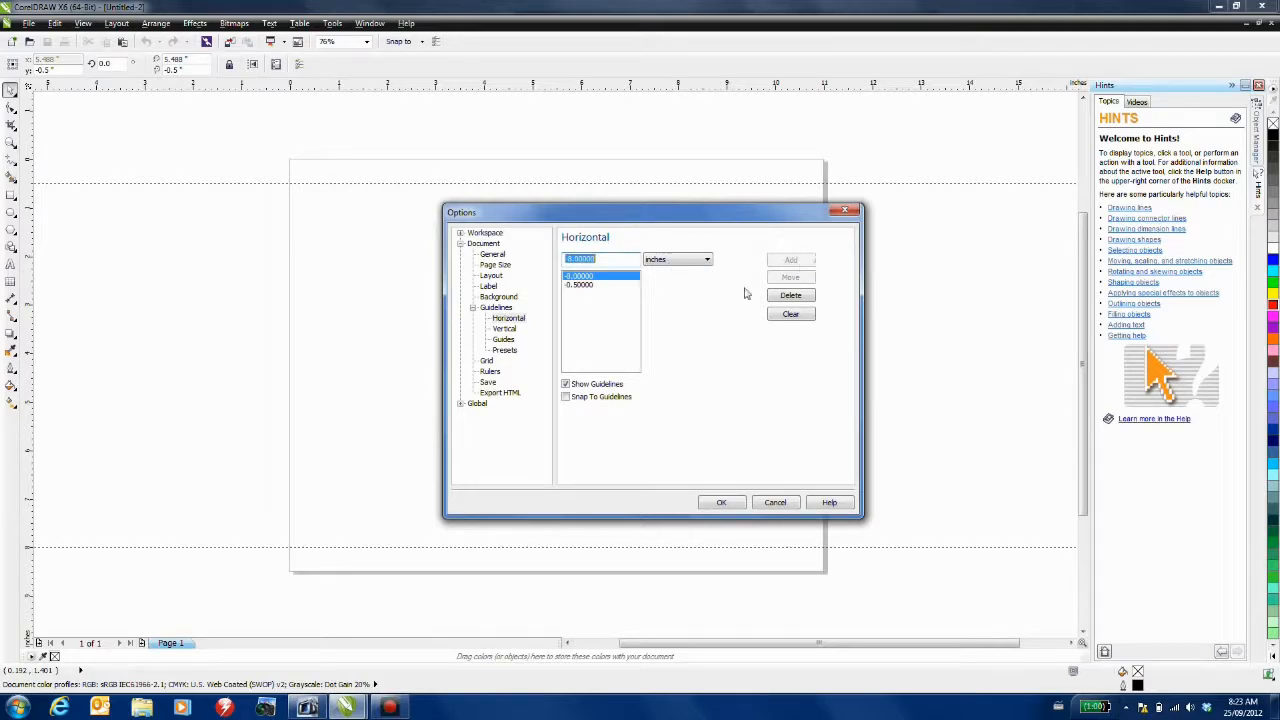
- Add vertical guidelines at 0.5, 5, 5.5, 6 and 10.5 inches and apply them
{"action": "left_click", "coordinate": [504, 329]}
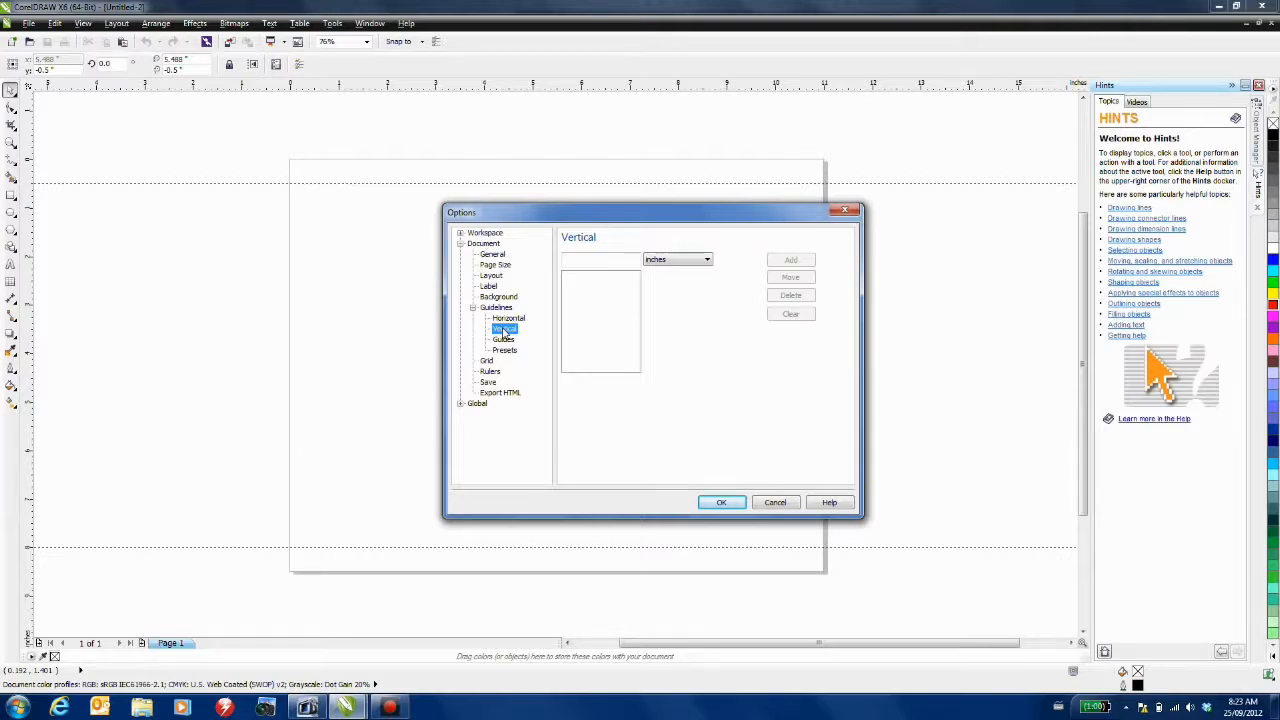
{"action": "left_click", "coordinate": [613, 258]}
{"action": "type", "text": "0.5"}
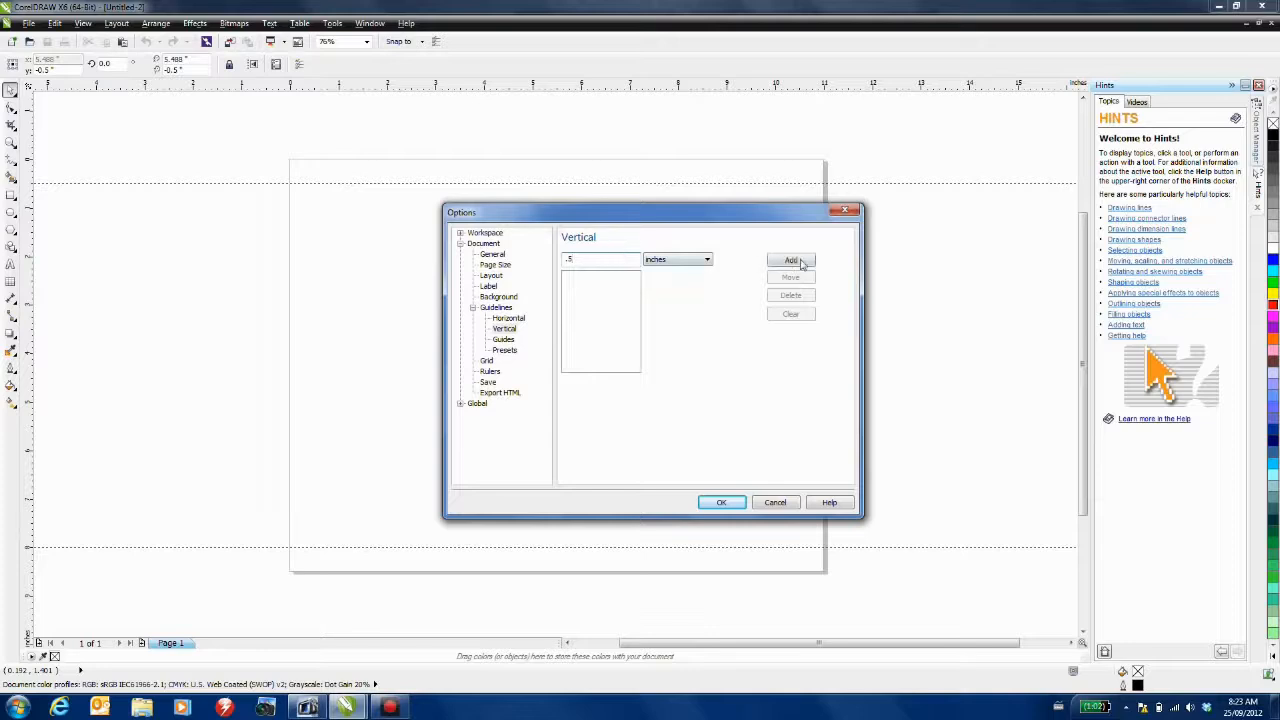
{"action": "left_click", "coordinate": [791, 260]}
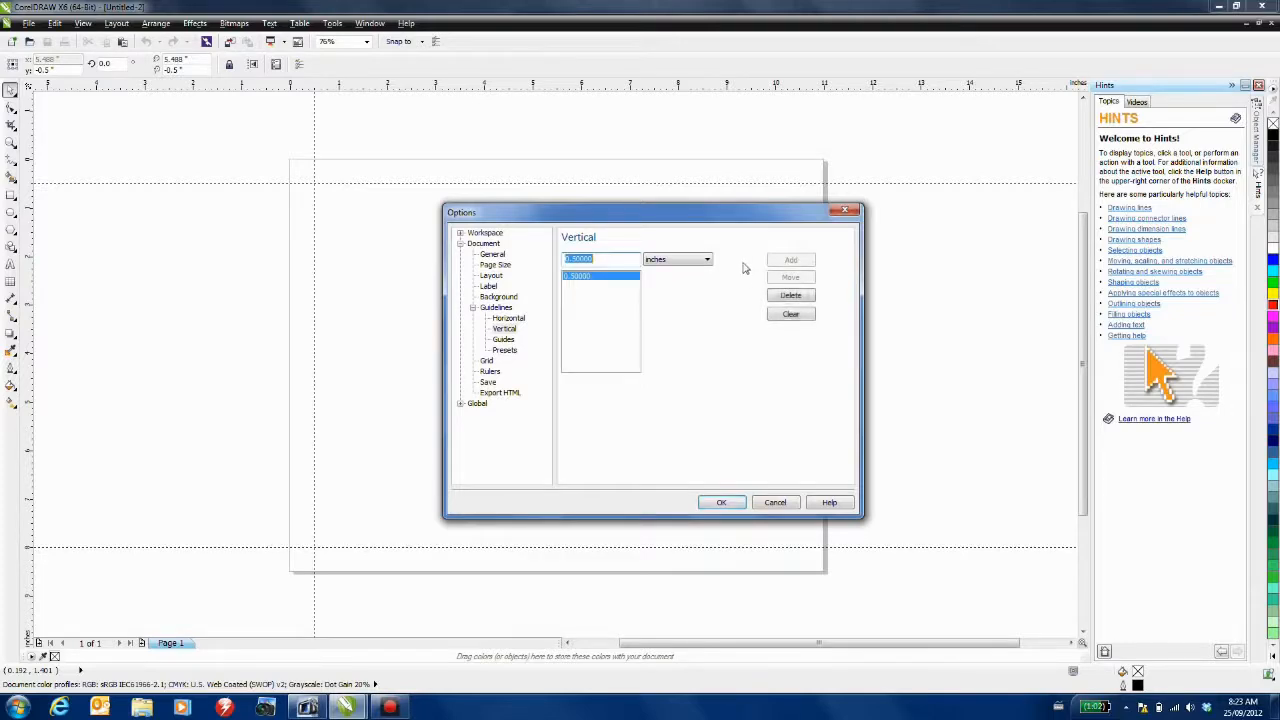
{"action": "type", "text": "5"}
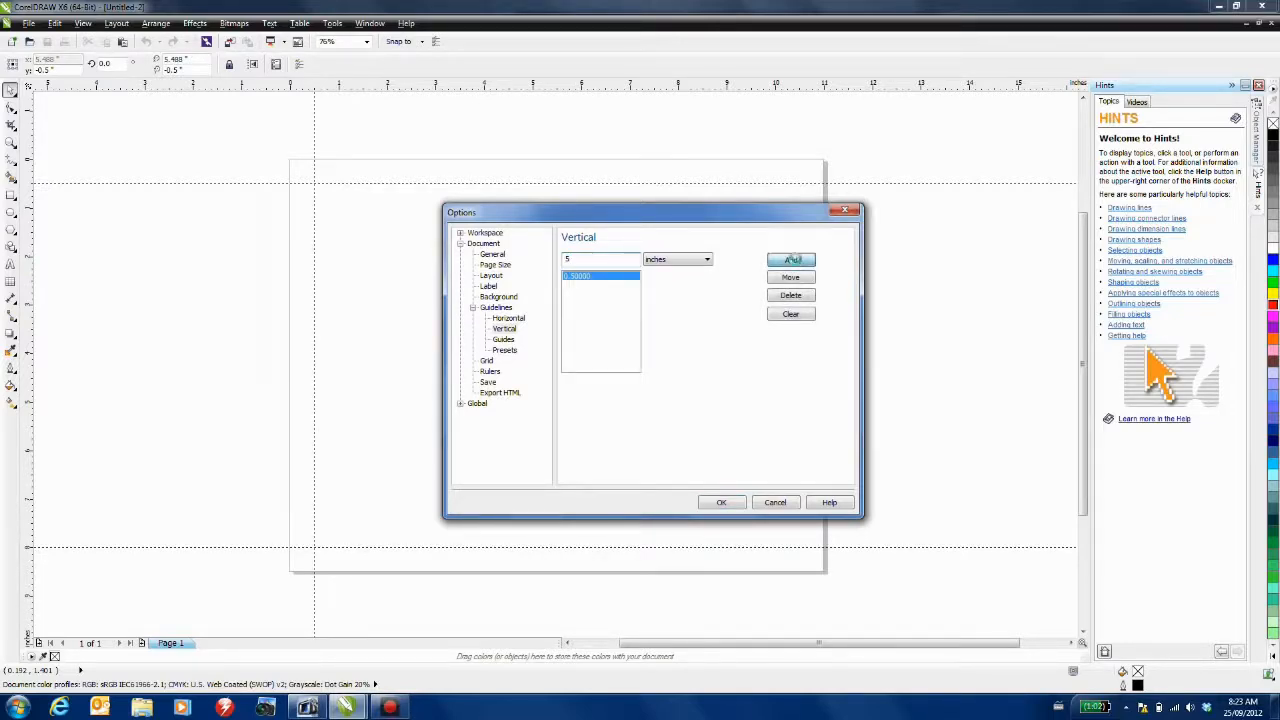
{"action": "left_click", "coordinate": [792, 259]}
{"action": "type", "text": "5."}
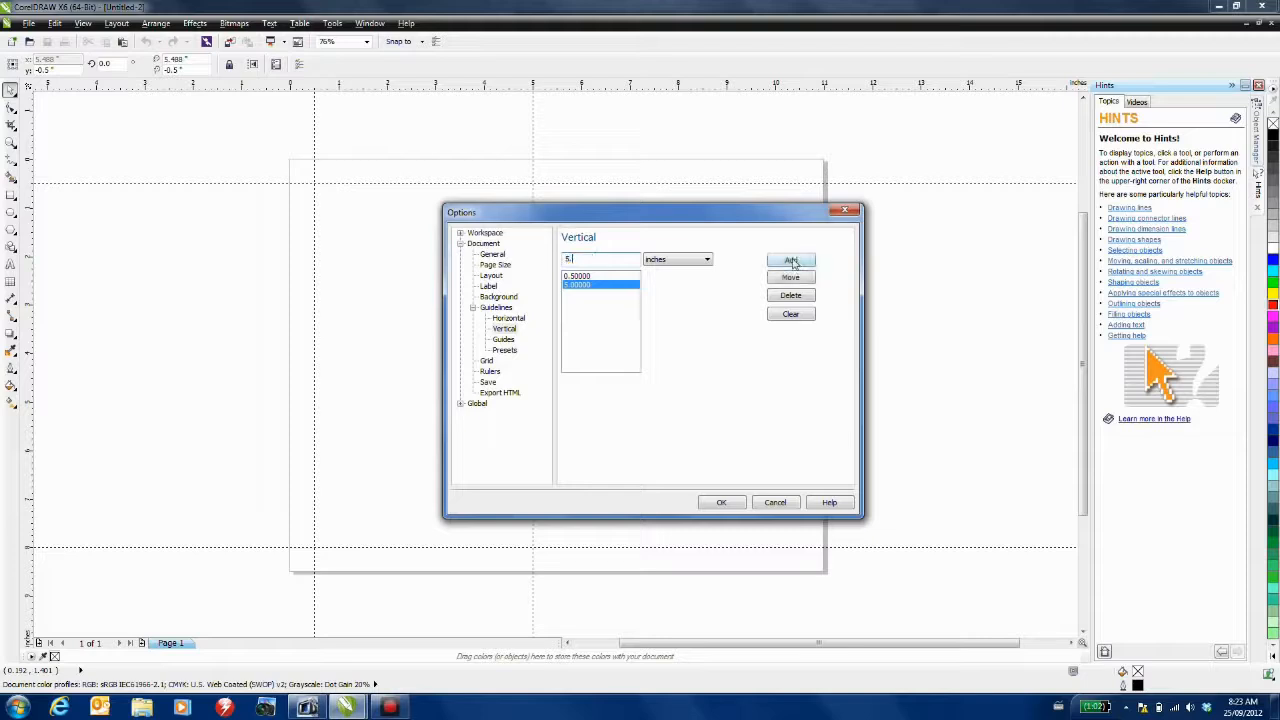
{"action": "type", "text": "5"}
{"action": "left_click", "coordinate": [792, 260]}
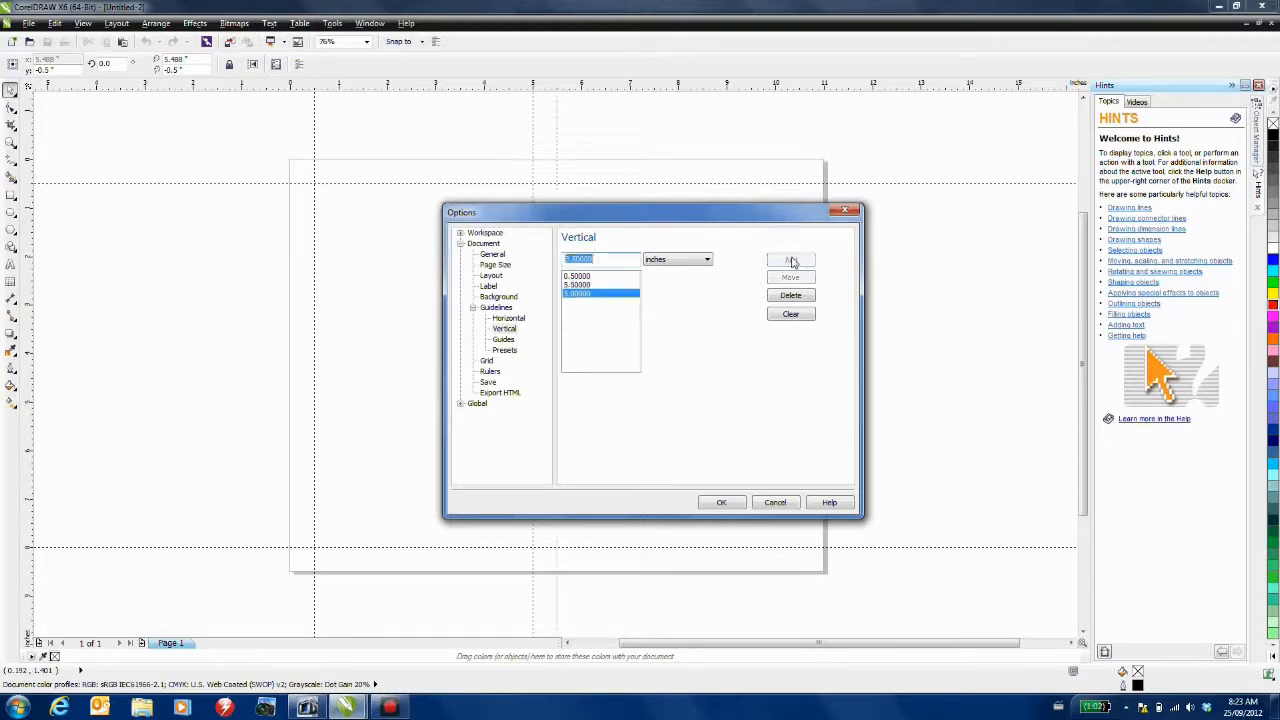
{"action": "type", "text": "6"}
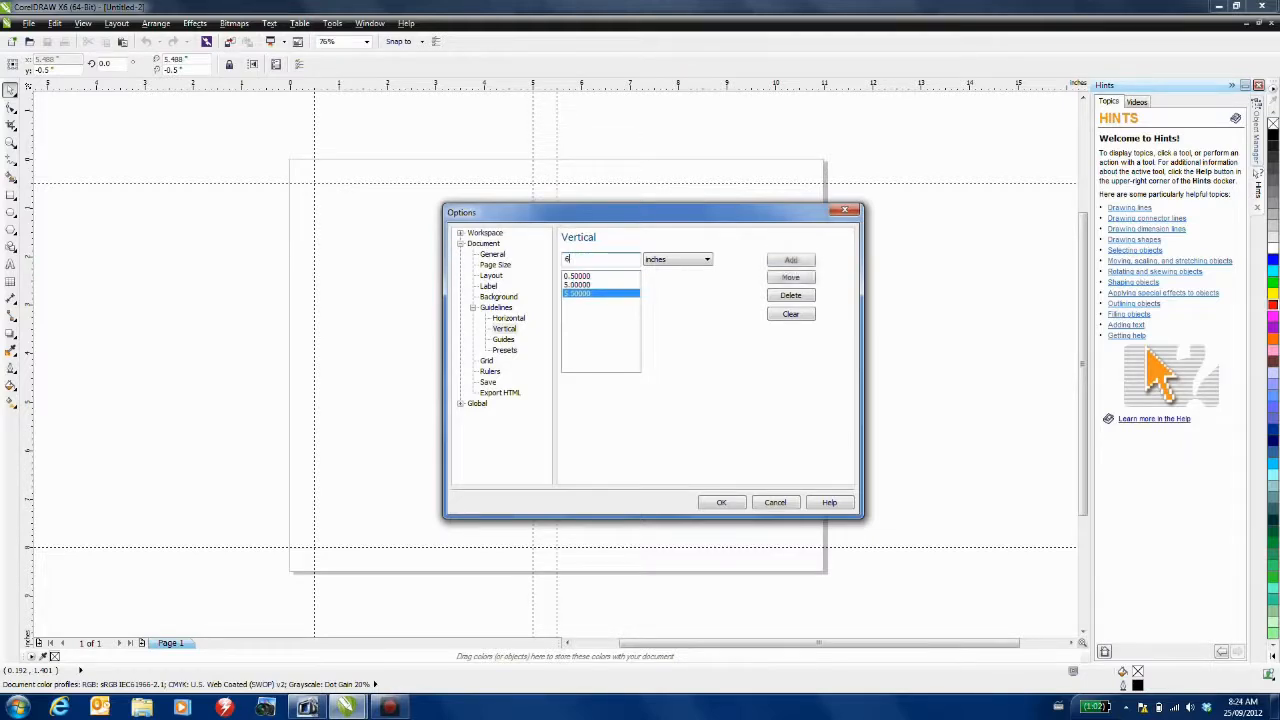
{"action": "left_click", "coordinate": [791, 260]}
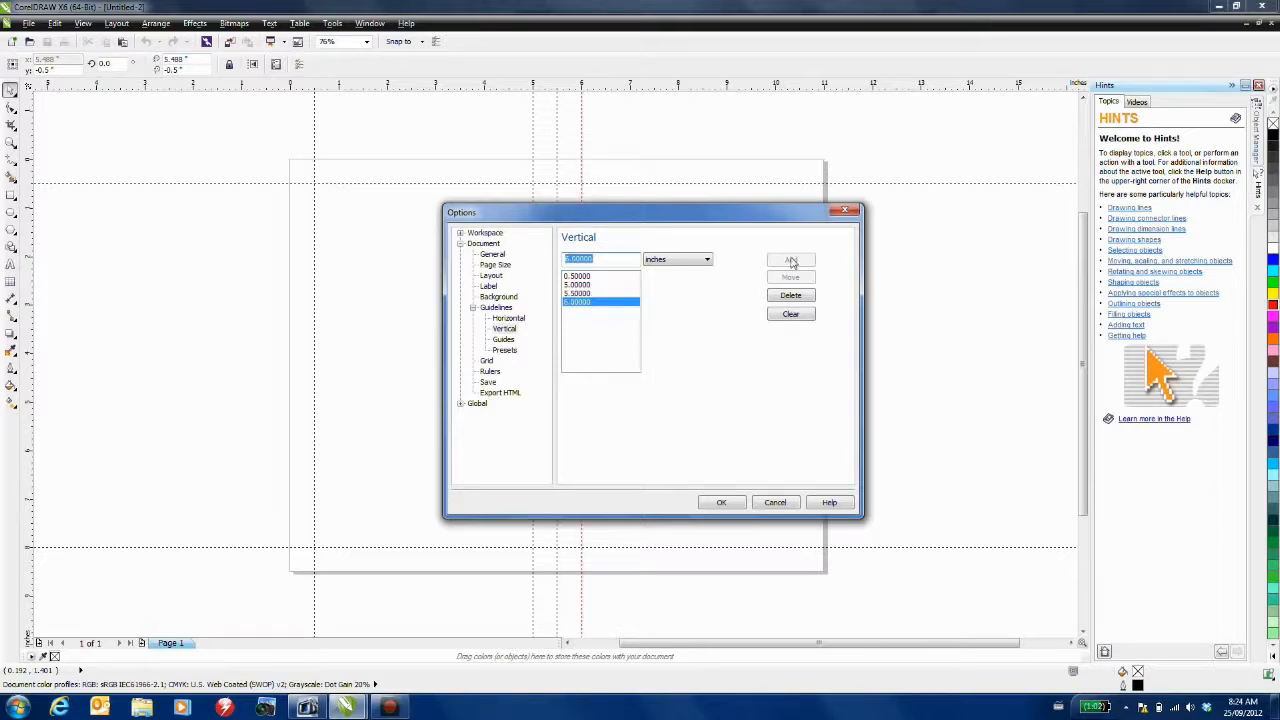
{"action": "type", "text": "10"}
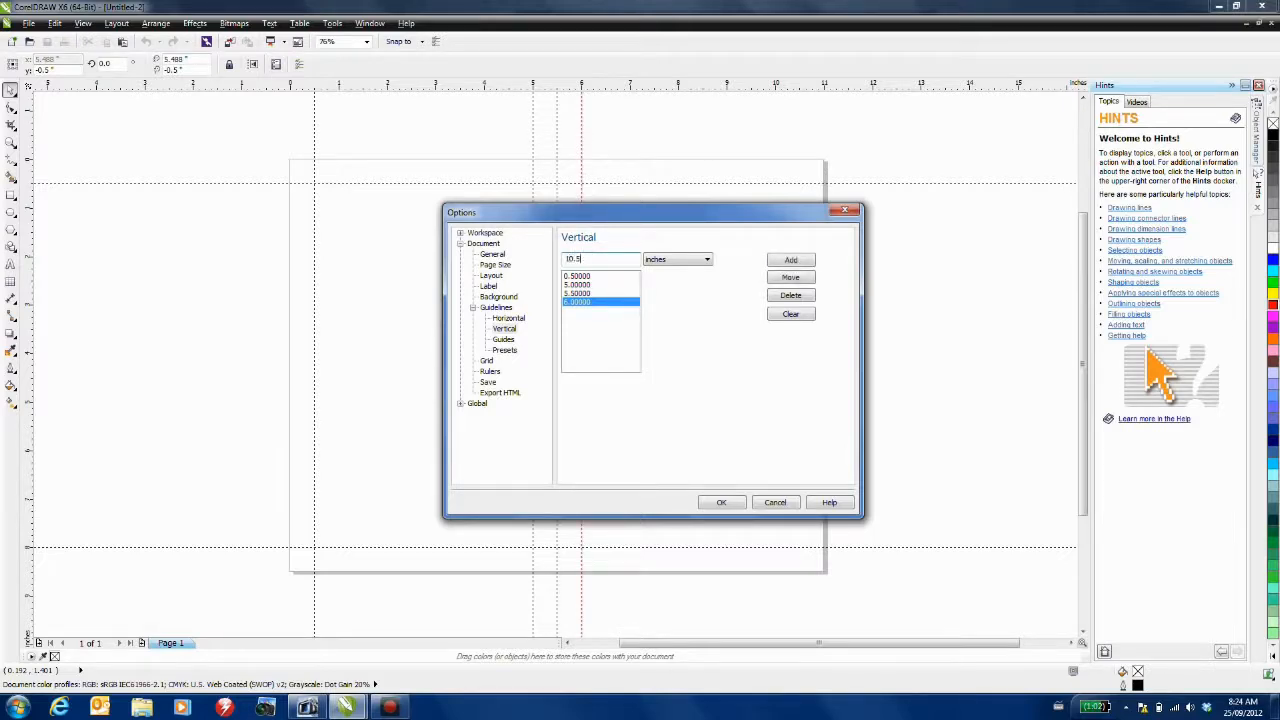
{"action": "type", "text": ".5"}
{"action": "left_click", "coordinate": [791, 260]}
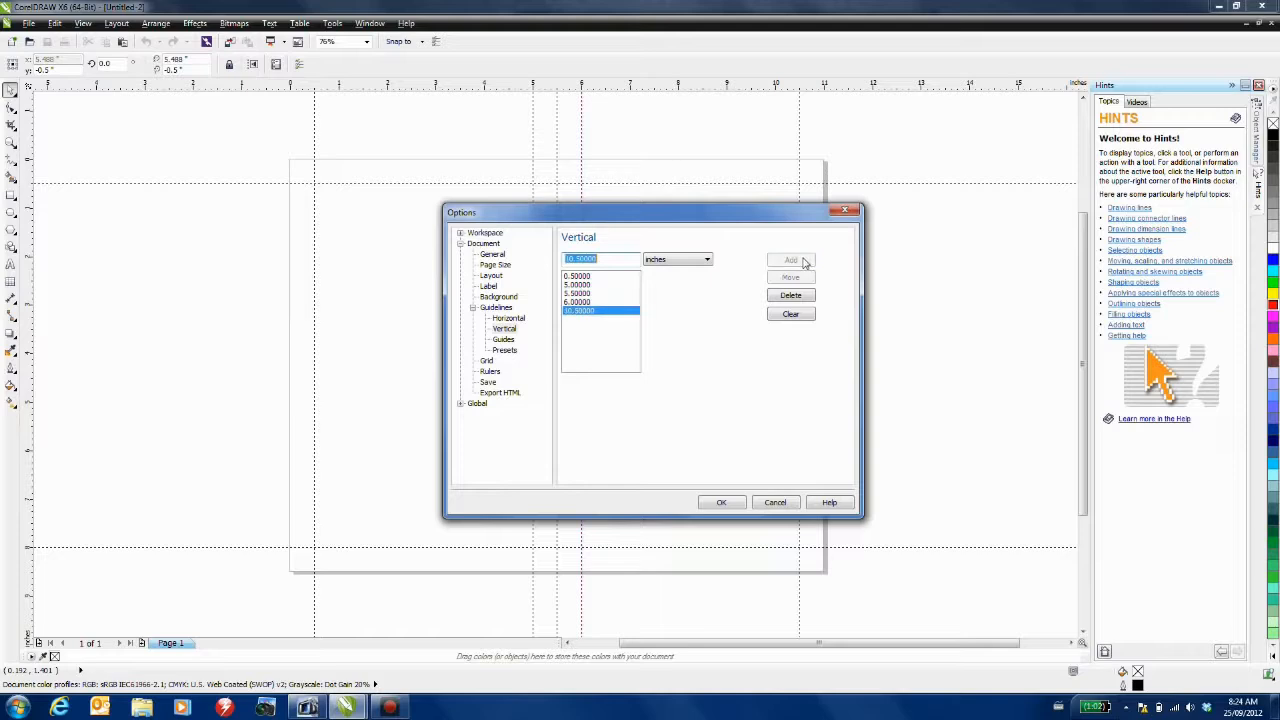
{"action": "left_click", "coordinate": [721, 503]}
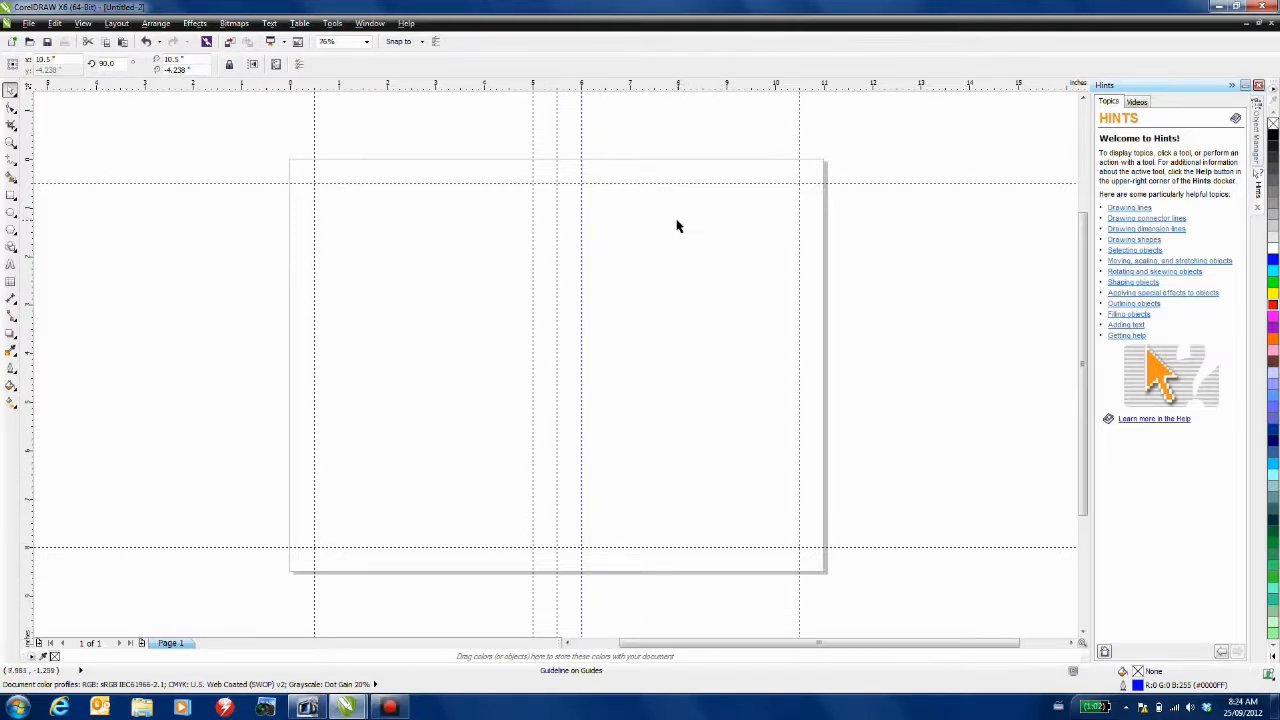
- Type the property's street, city and price 389,000 on three lines near the top right
{"action": "left_click", "coordinate": [10, 264]}
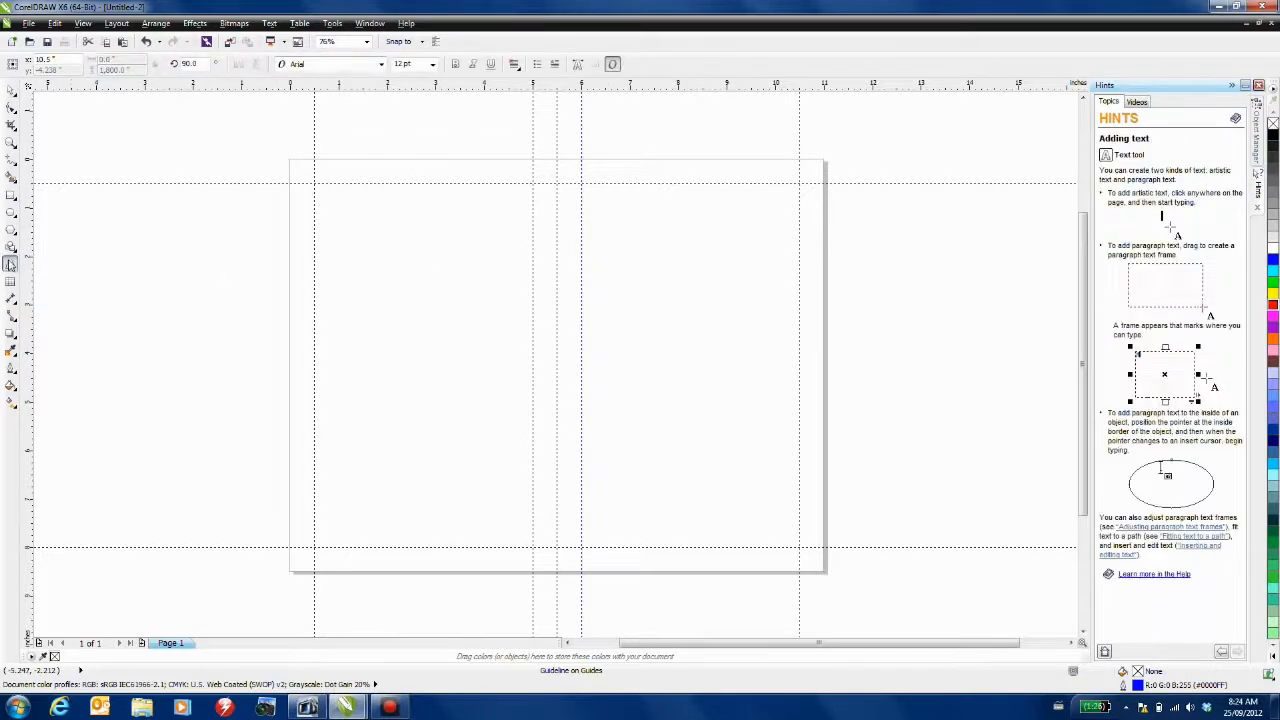
{"action": "left_click", "coordinate": [611, 212]}
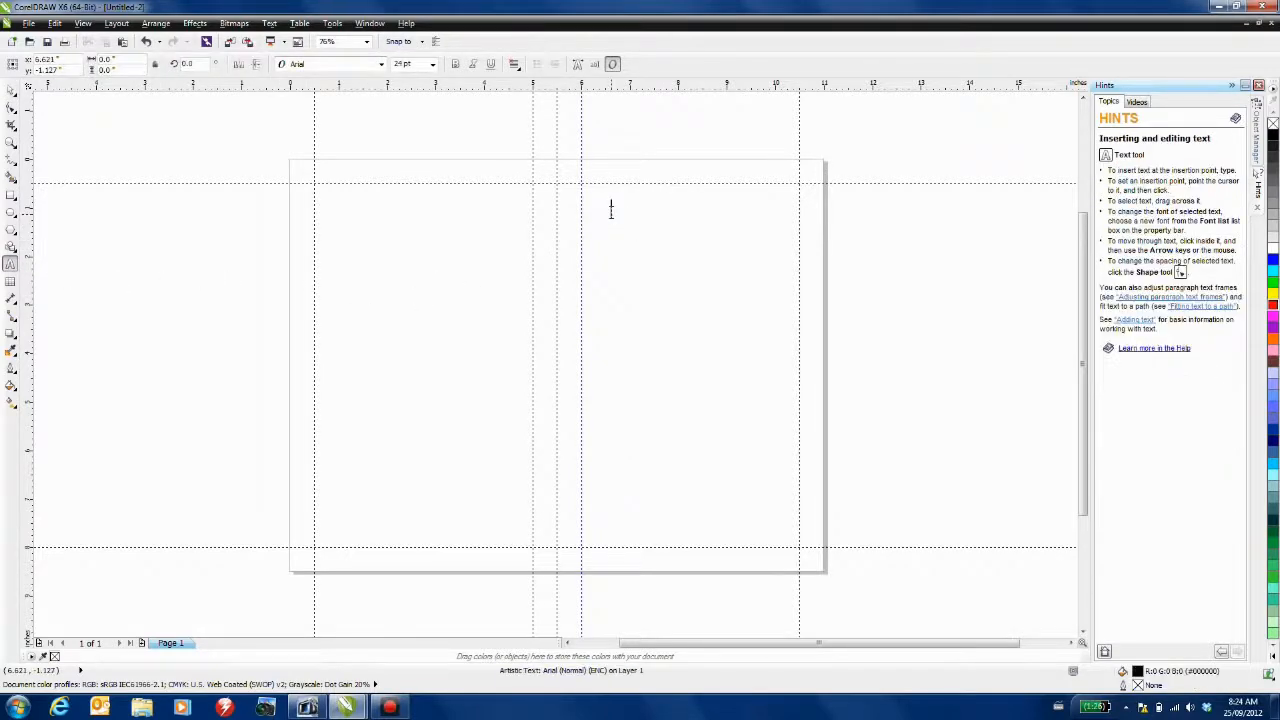
{"action": "type", "text": "72 Peacock Cres"}
{"action": "key", "text": "Return"}
{"action": "type", "text": "Ottawa"}
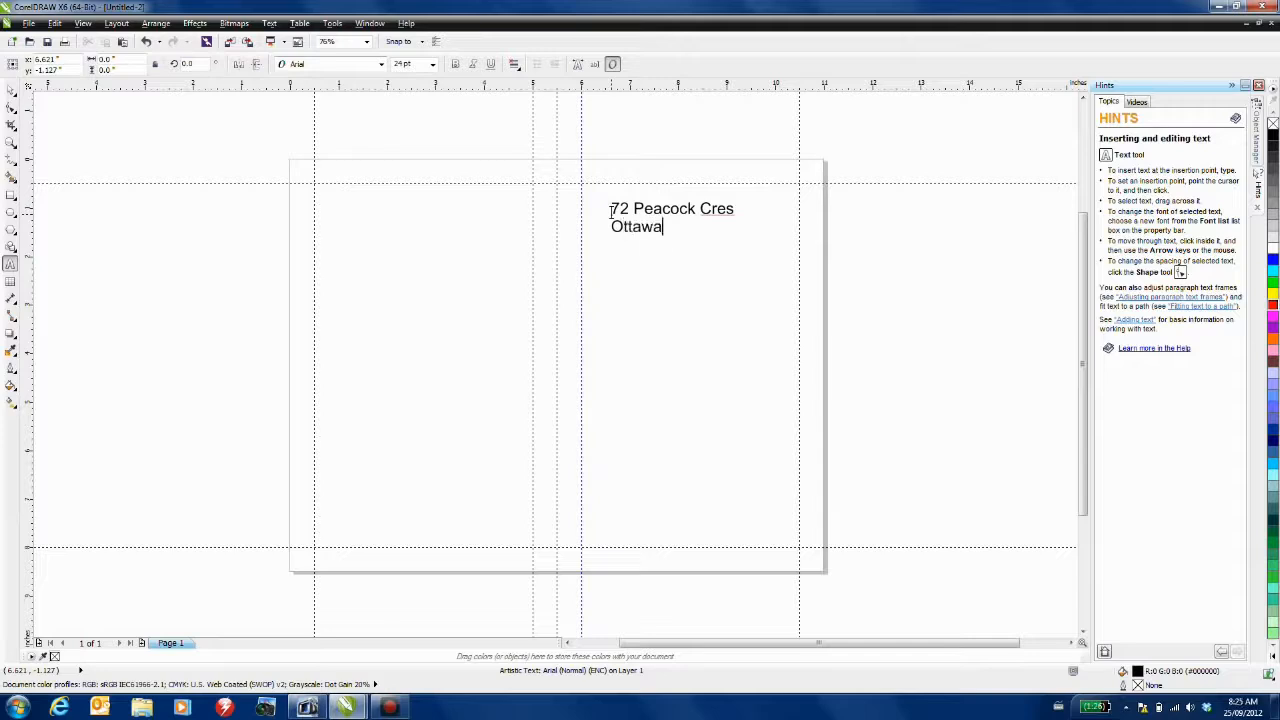
{"action": "type", "text": ", ON"}
{"action": "key", "text": "Return"}
{"action": "type", "text": "389,000"}
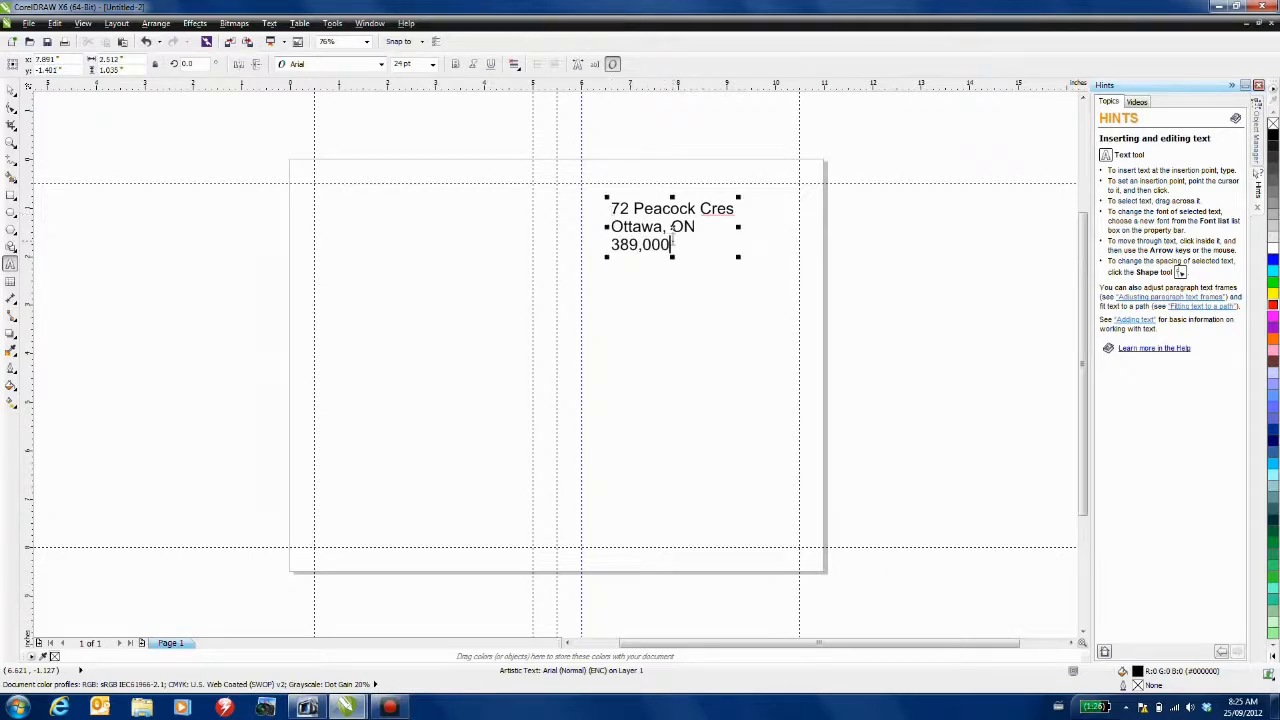
- Make the address text Biondi 18 pt, centre-aligned and red, and nudge it slightly higher
{"action": "left_click_drag", "start_coordinate": [673, 241], "coordinate": [571, 194]}
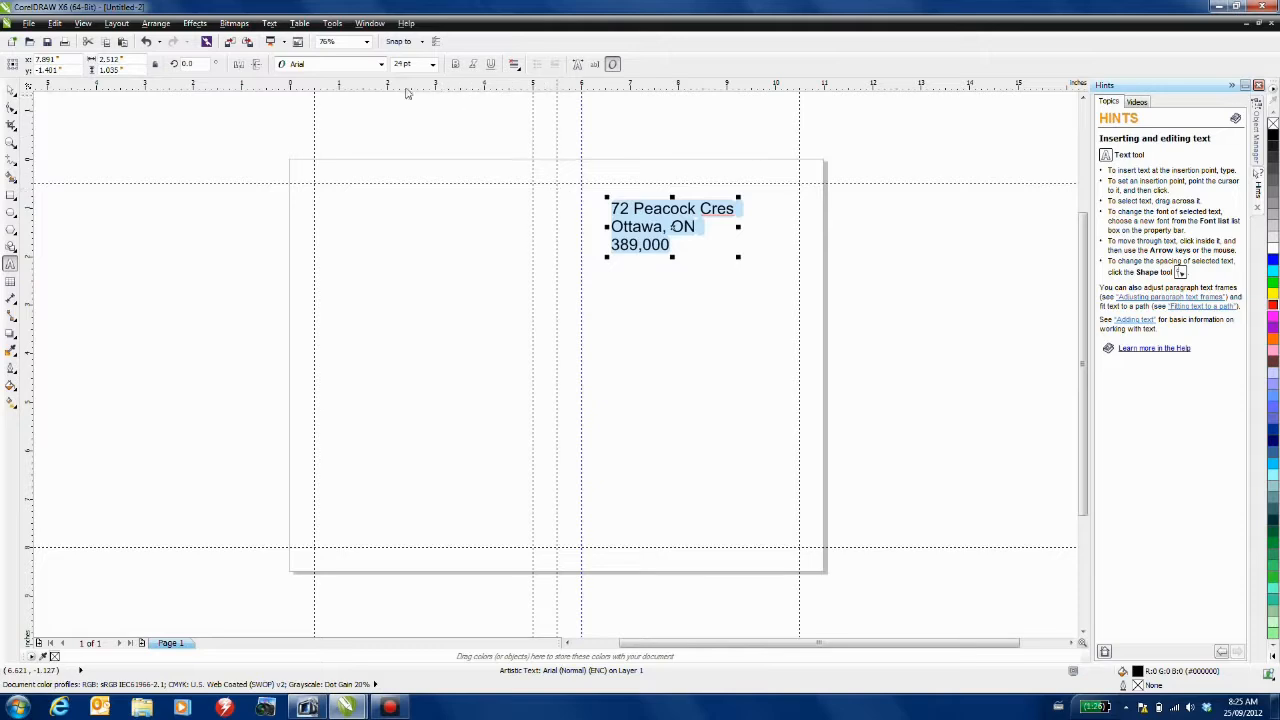
{"action": "left_click", "coordinate": [381, 64]}
{"action": "left_click", "coordinate": [358, 100]}
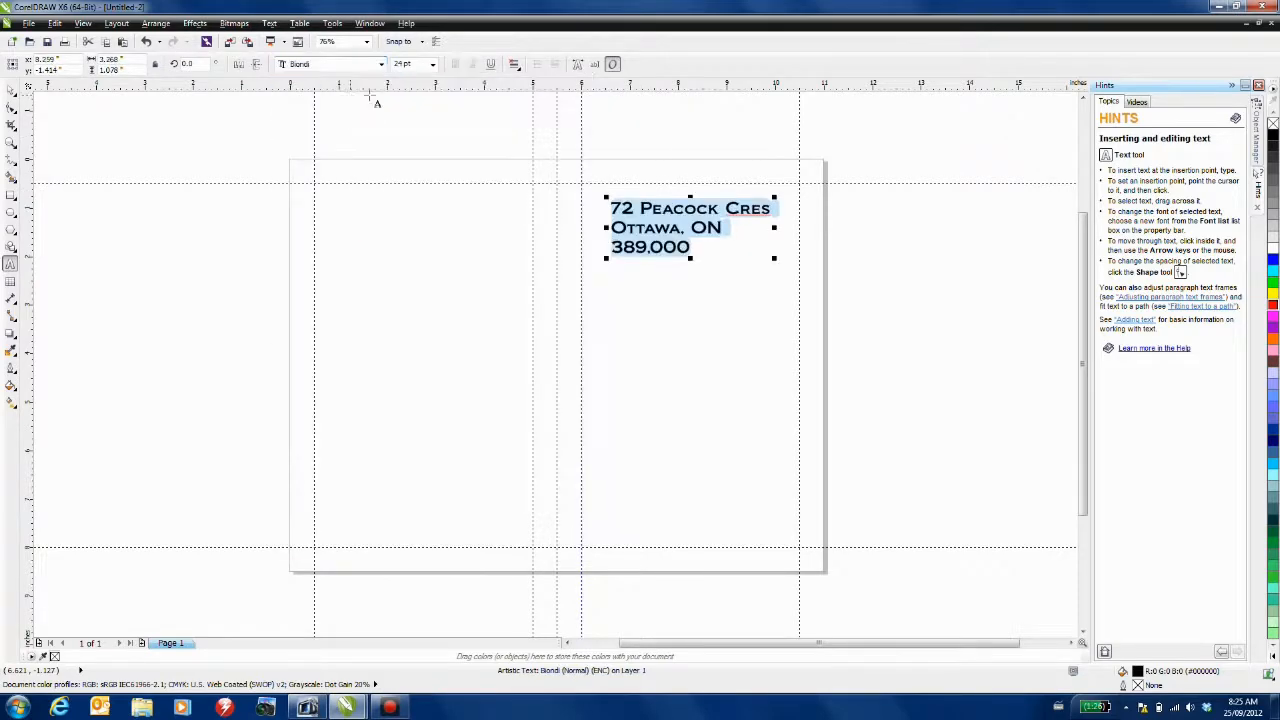
{"action": "left_click", "coordinate": [432, 64]}
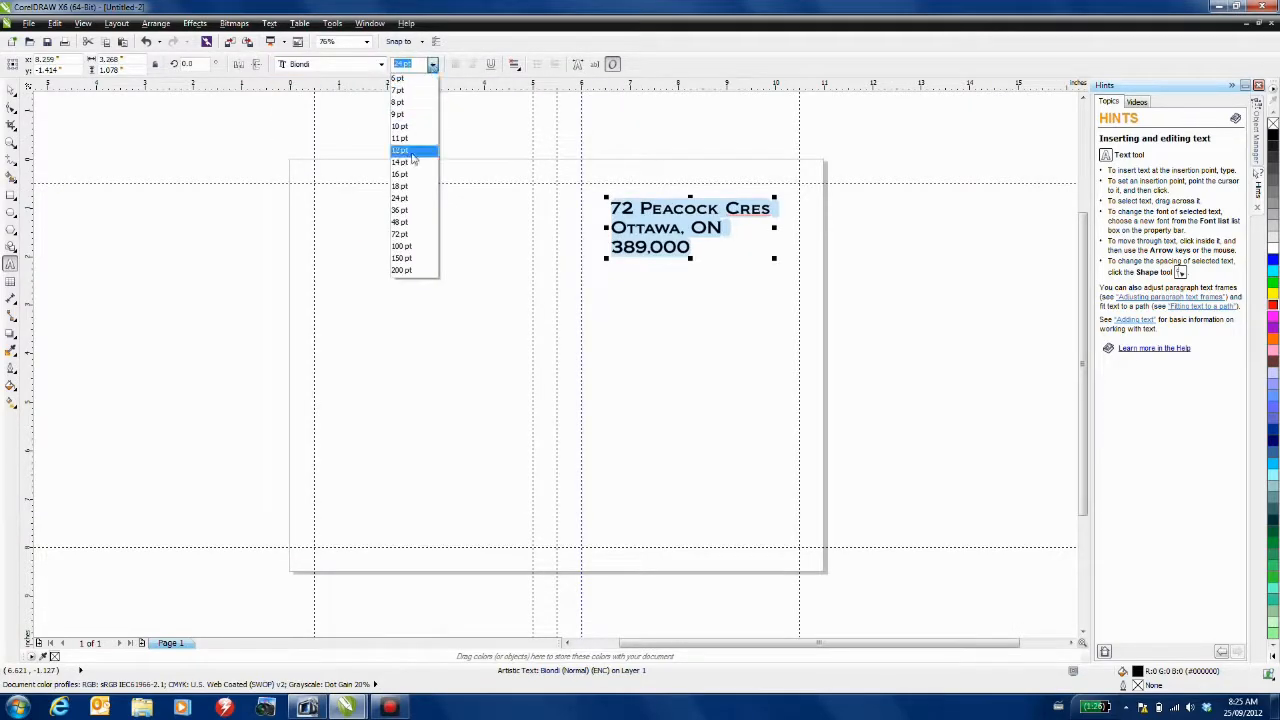
{"action": "left_click", "coordinate": [422, 187]}
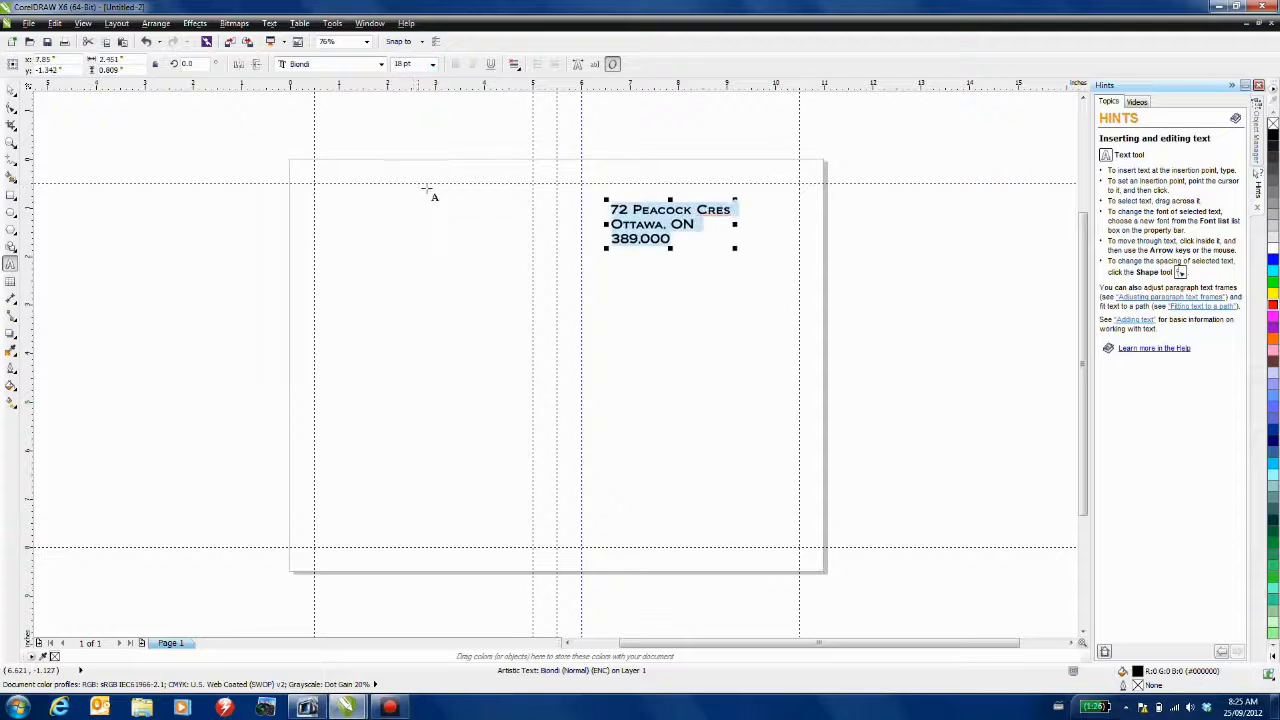
{"action": "left_click", "coordinate": [514, 64]}
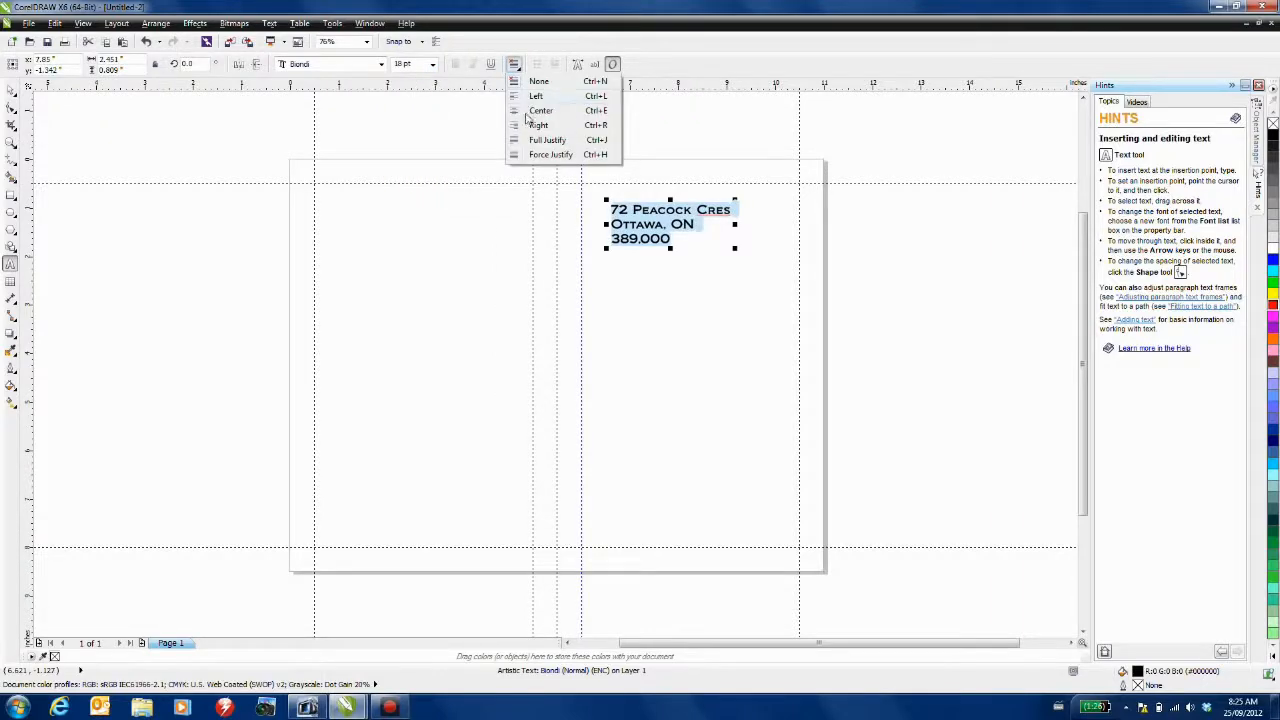
{"action": "left_click", "coordinate": [535, 110]}
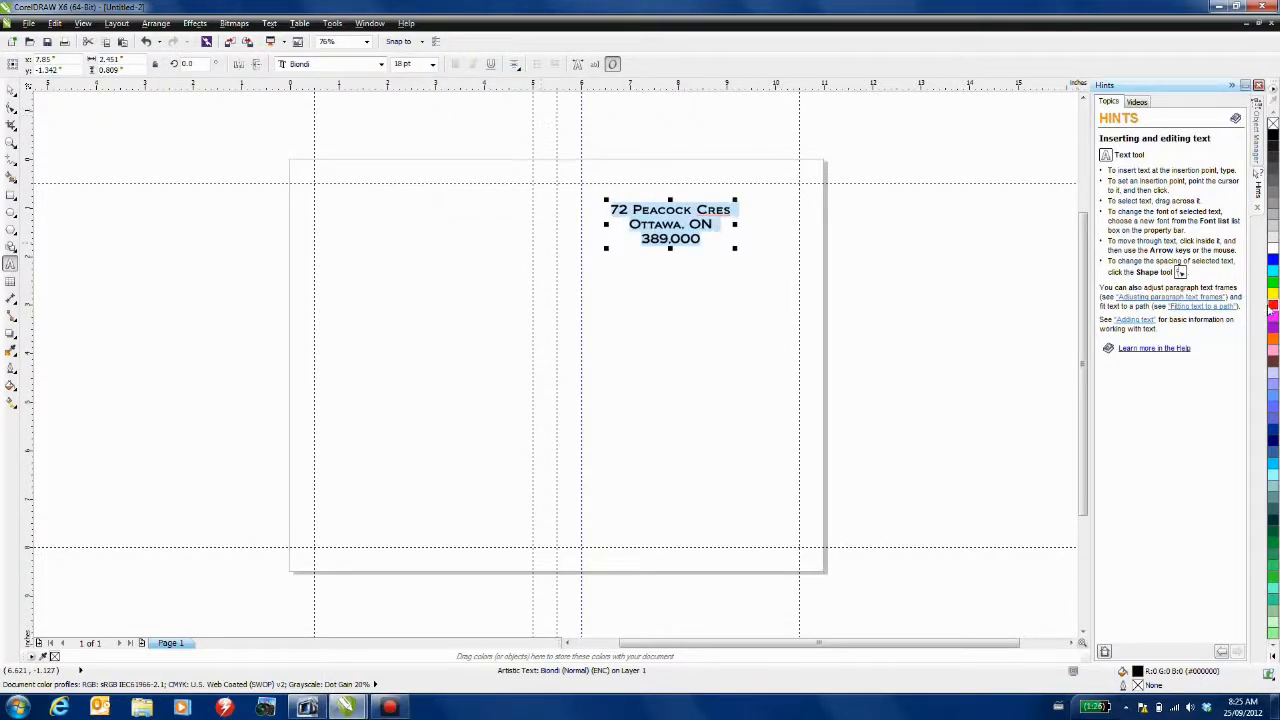
{"action": "left_click", "coordinate": [1272, 306]}
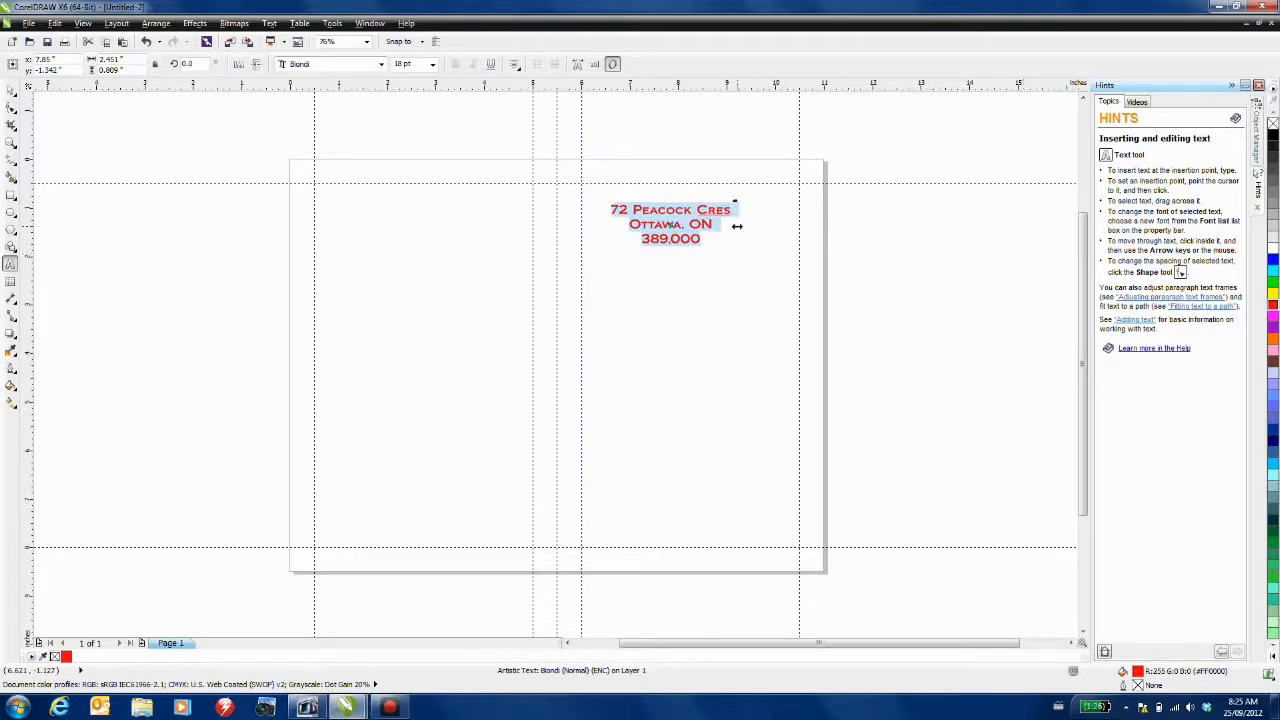
{"action": "left_click_drag", "start_coordinate": [670, 224], "coordinate": [677, 205]}
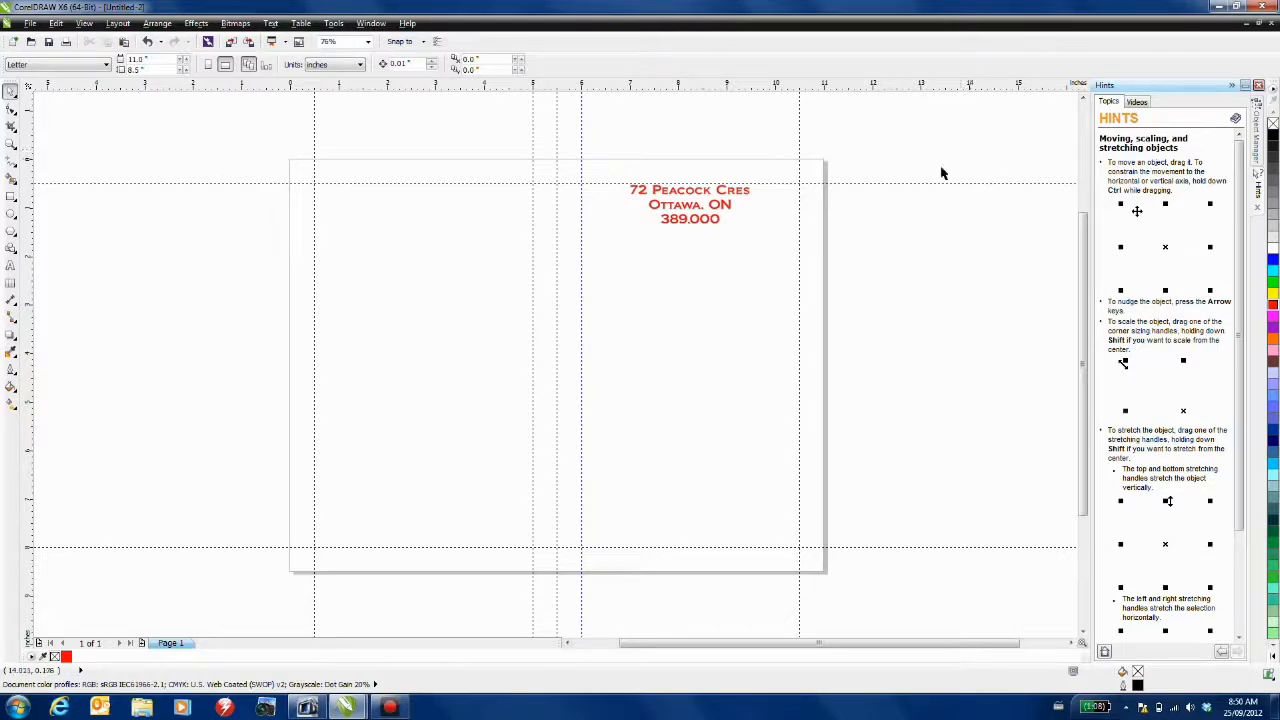
- Turn on alignment guides and set their display colour to dark maroon
{"action": "left_click", "coordinate": [84, 23]}
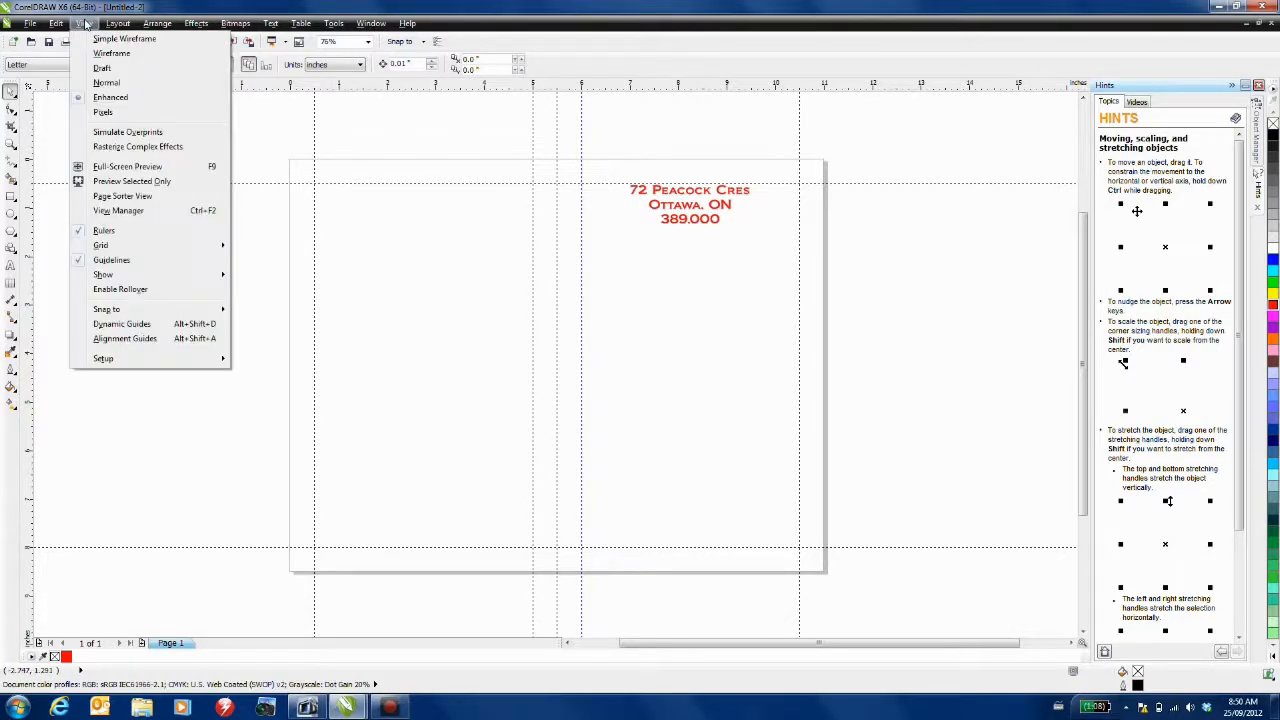
{"action": "left_click", "coordinate": [130, 340]}
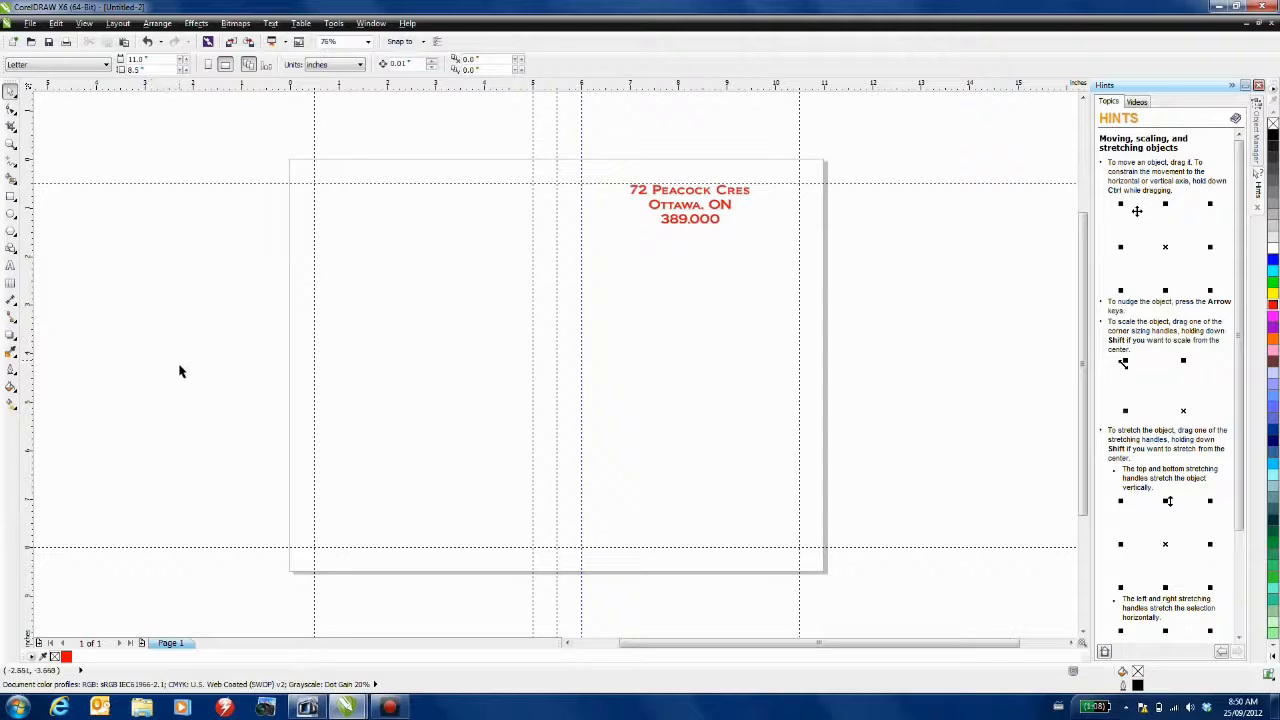
{"action": "left_click", "coordinate": [86, 27]}
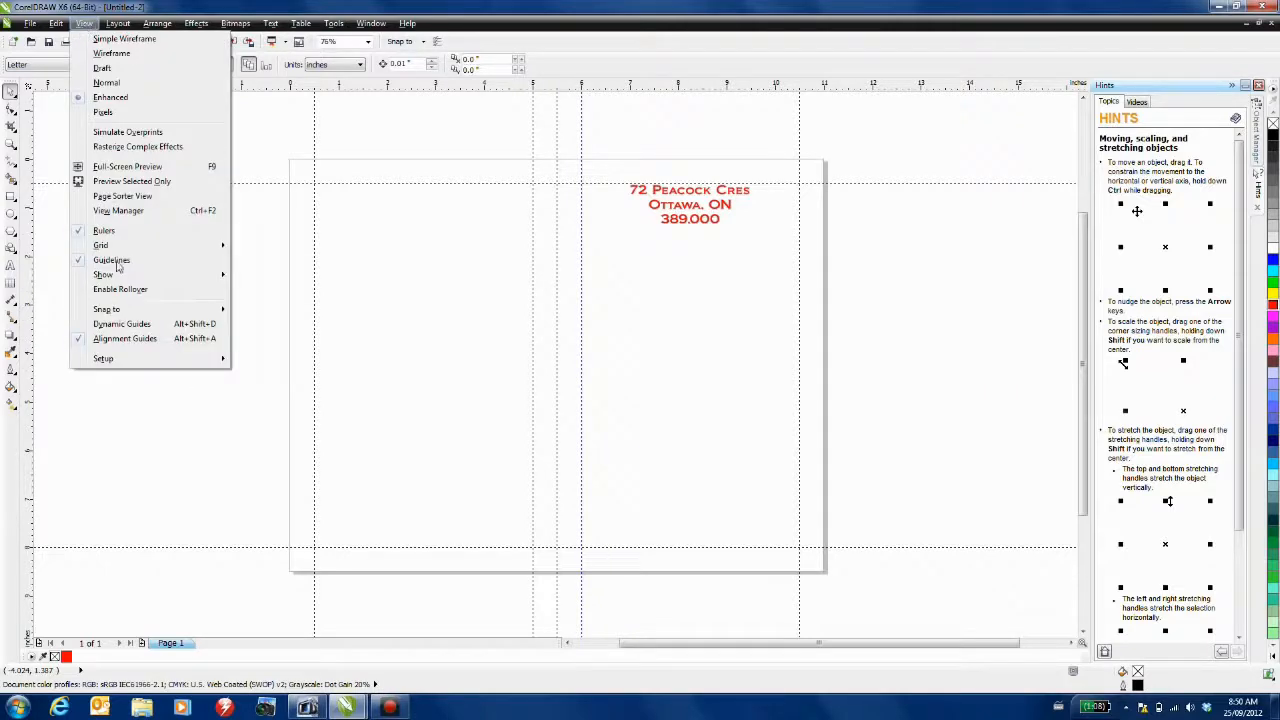
{"action": "mouse_move", "coordinate": [113, 363]}
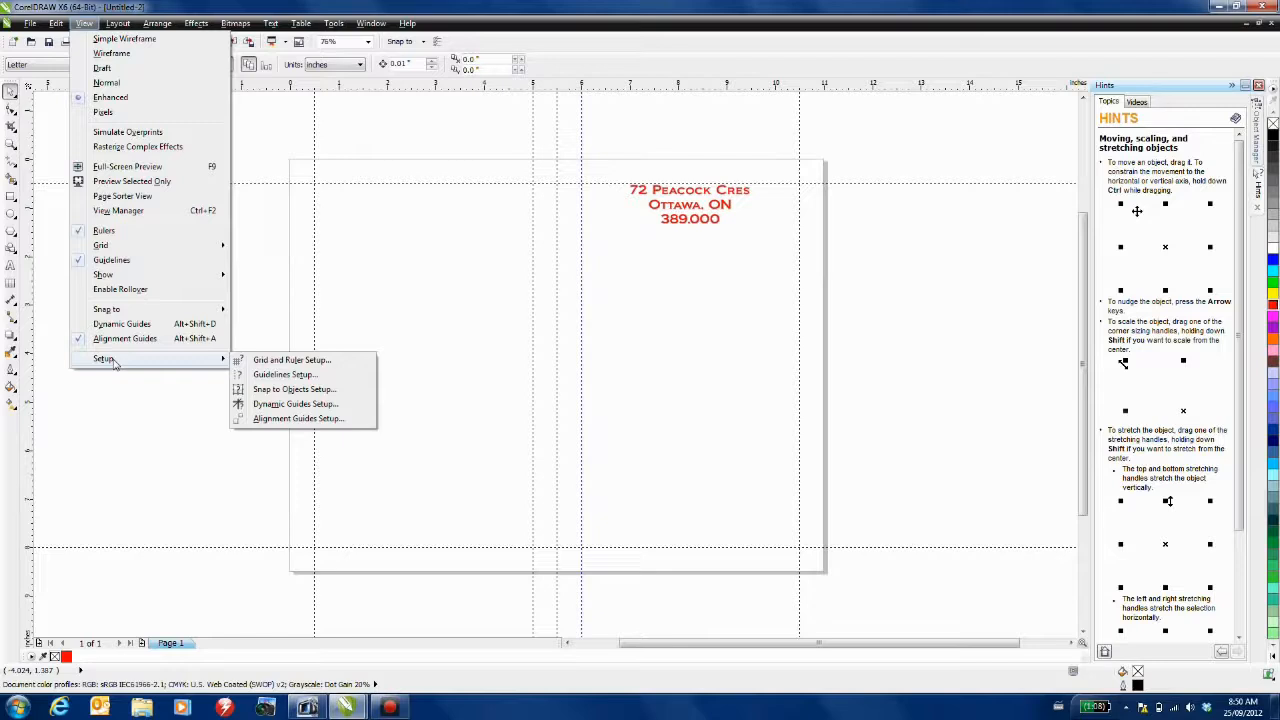
{"action": "left_click", "coordinate": [311, 418]}
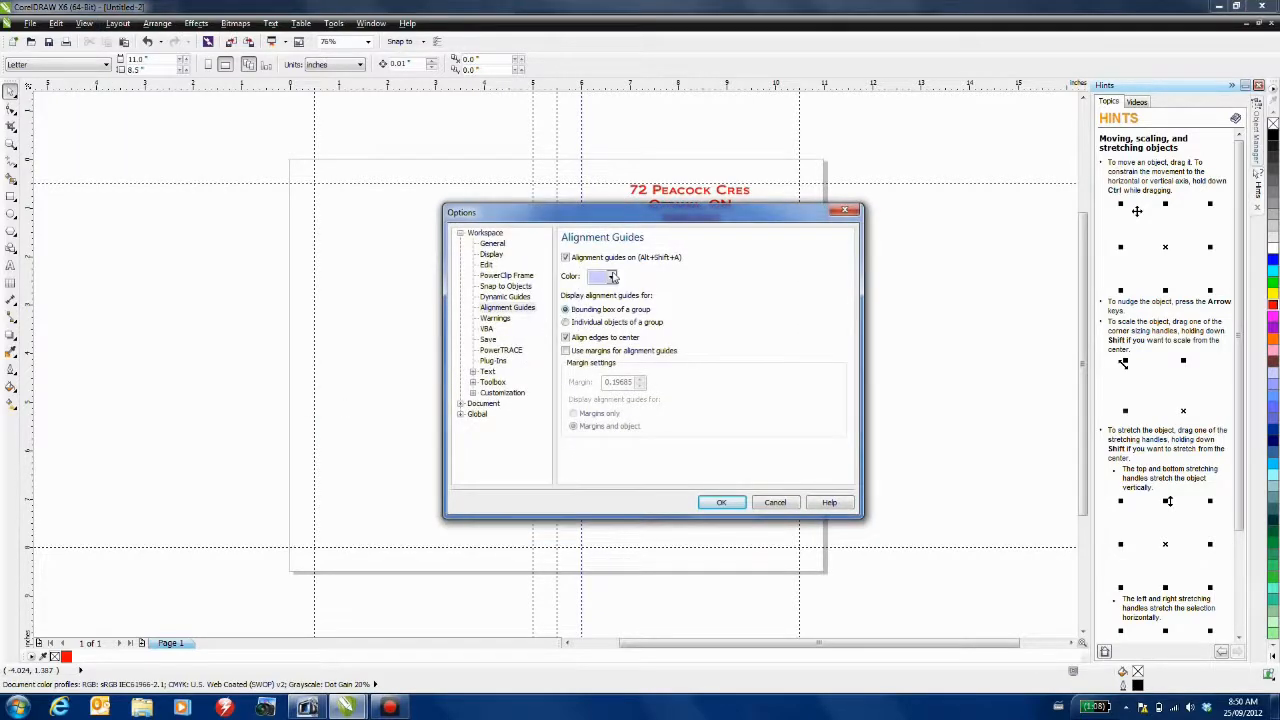
{"action": "left_click", "coordinate": [611, 277]}
{"action": "left_click", "coordinate": [616, 291]}
{"action": "left_click", "coordinate": [722, 503]}
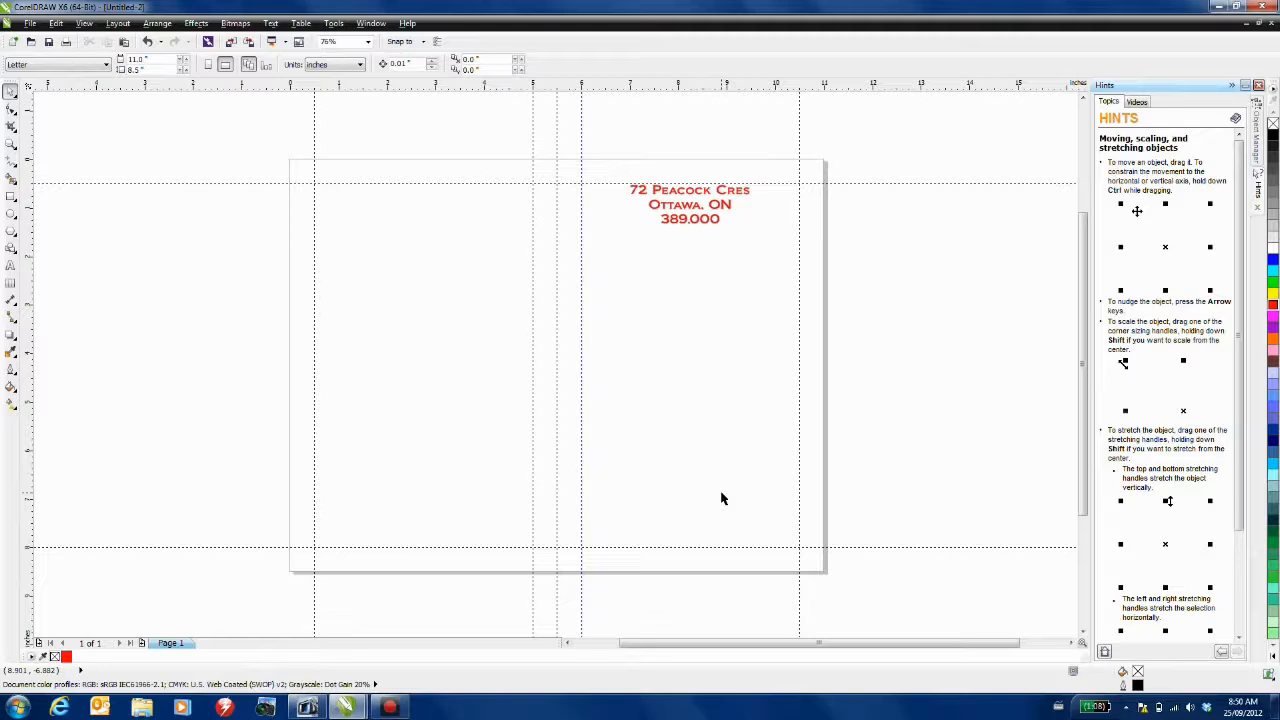
- Draw a 4.5 x 3.0 inch rectangle just below the red address text
{"action": "left_click", "coordinate": [11, 196]}
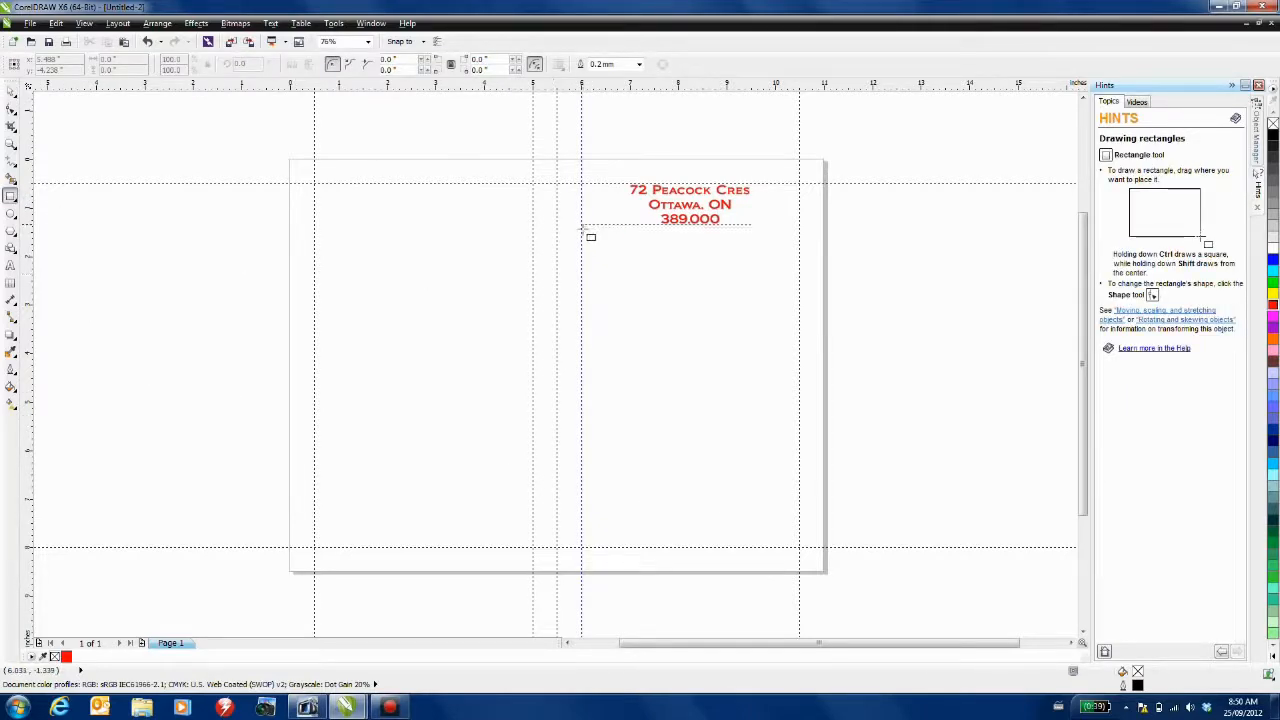
{"action": "left_click_drag", "start_coordinate": [583, 226], "coordinate": [801, 367]}
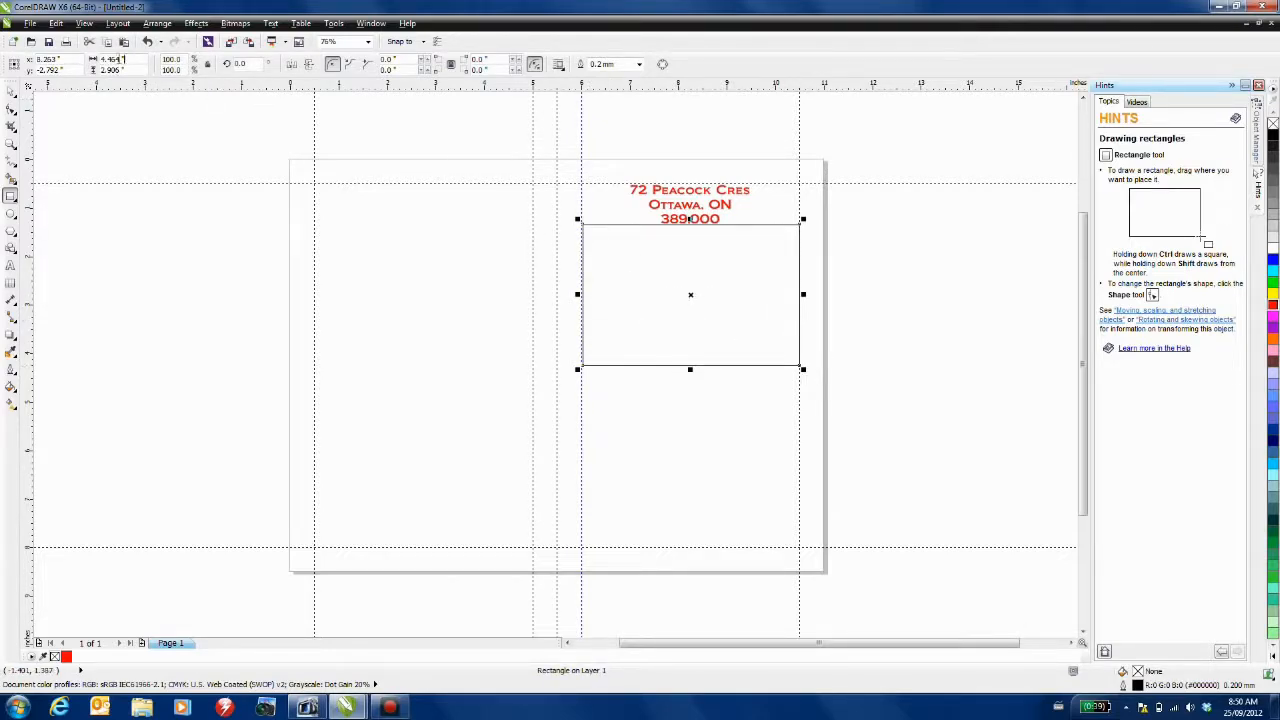
{"action": "left_click_drag", "start_coordinate": [128, 60], "coordinate": [43, 53]}
{"action": "type", "text": "4.5"}
{"action": "key", "text": "Tab"}
{"action": "type", "text": "3.0"}
{"action": "key", "text": "Return"}
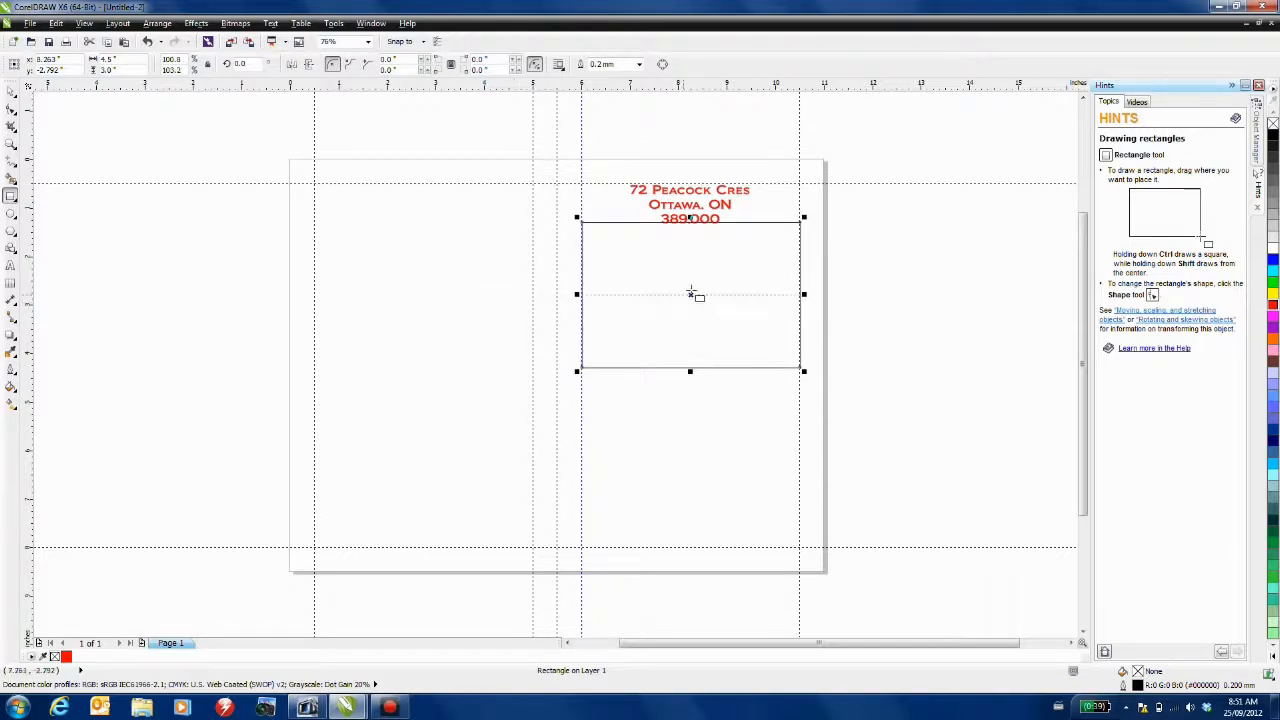
{"action": "left_click_drag", "start_coordinate": [690, 295], "coordinate": [689, 303]}
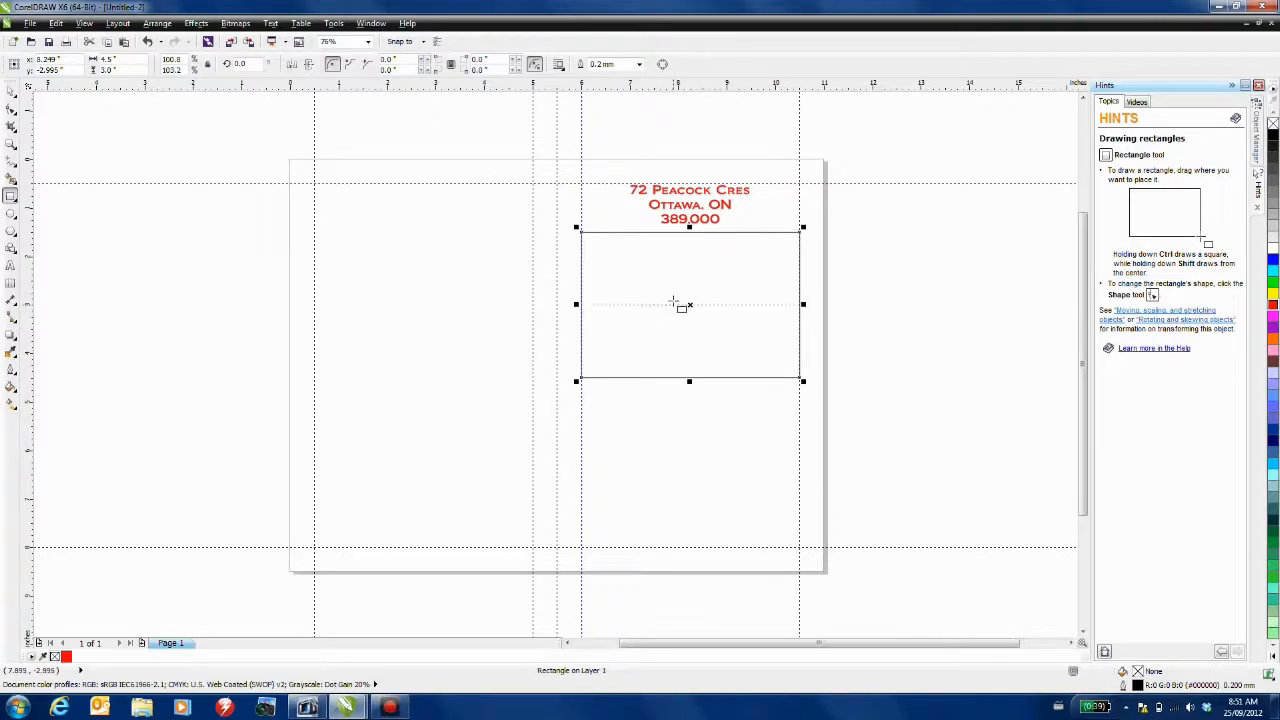
- Copy the rectangle to the lower left and place a 4.5 x 1.5 box beneath the upper-right box
{"action": "key", "text": "space"}
{"action": "left_click_drag", "start_coordinate": [690, 303], "coordinate": [423, 475]}
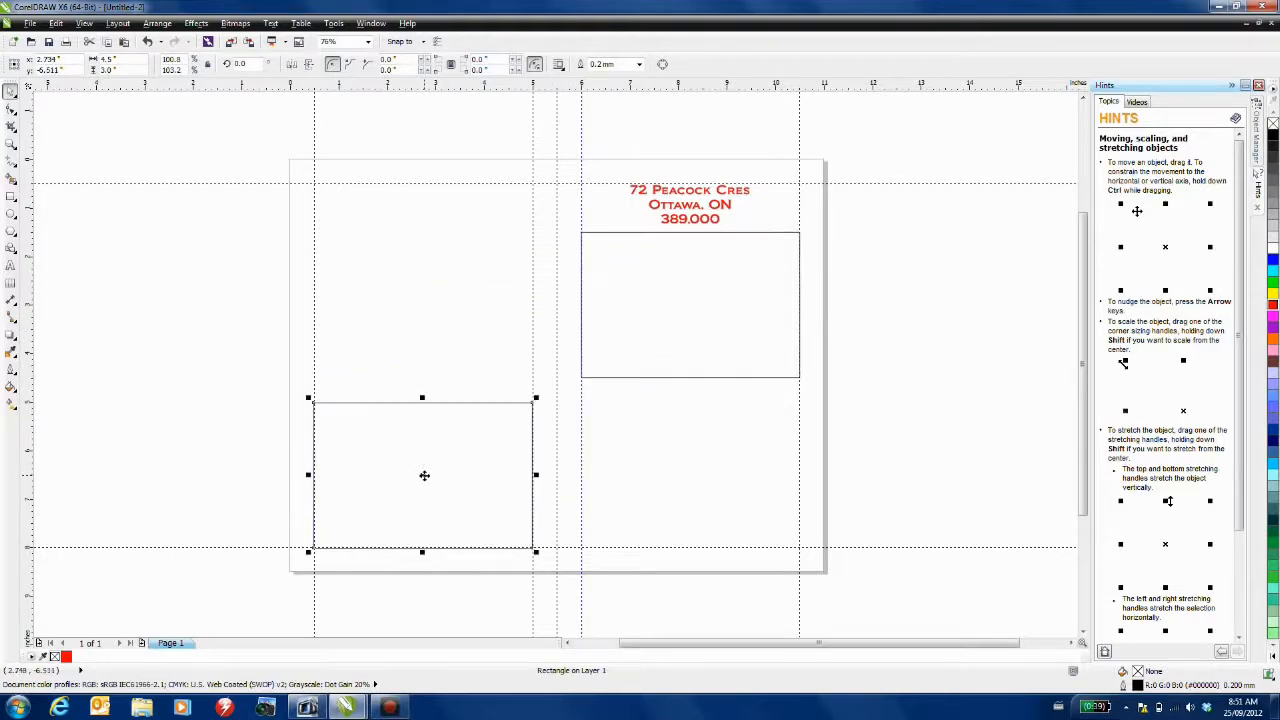
{"action": "left_click", "coordinate": [703, 301]}
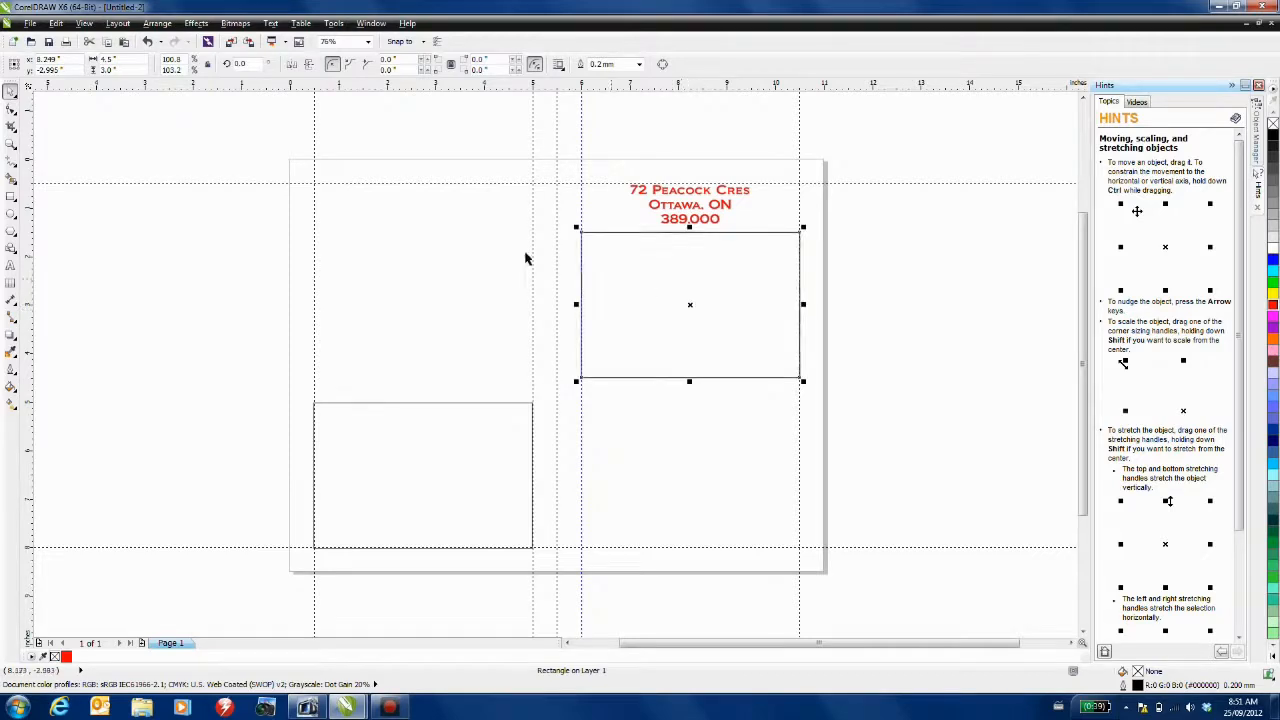
{"action": "left_click", "coordinate": [132, 69]}
{"action": "type", "text": "1"}
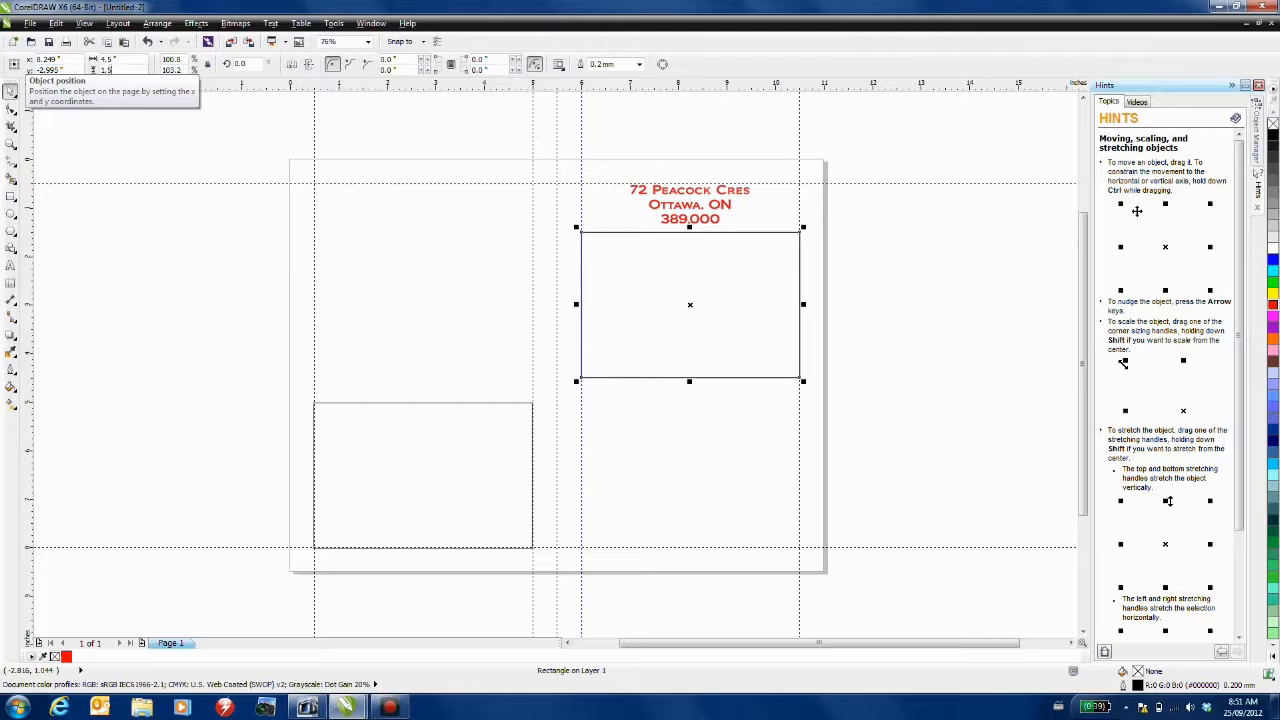
{"action": "type", "text": ".5"}
{"action": "key", "text": "Return"}
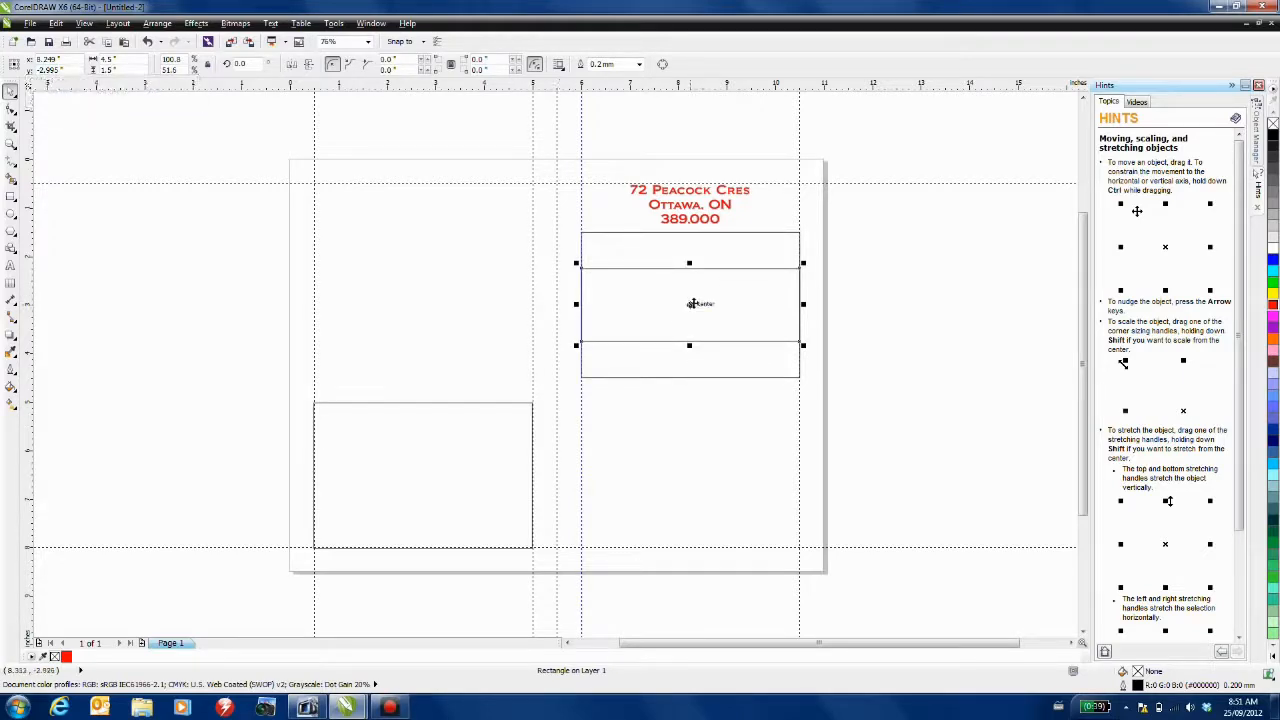
{"action": "left_click_drag", "start_coordinate": [690, 304], "coordinate": [690, 444]}
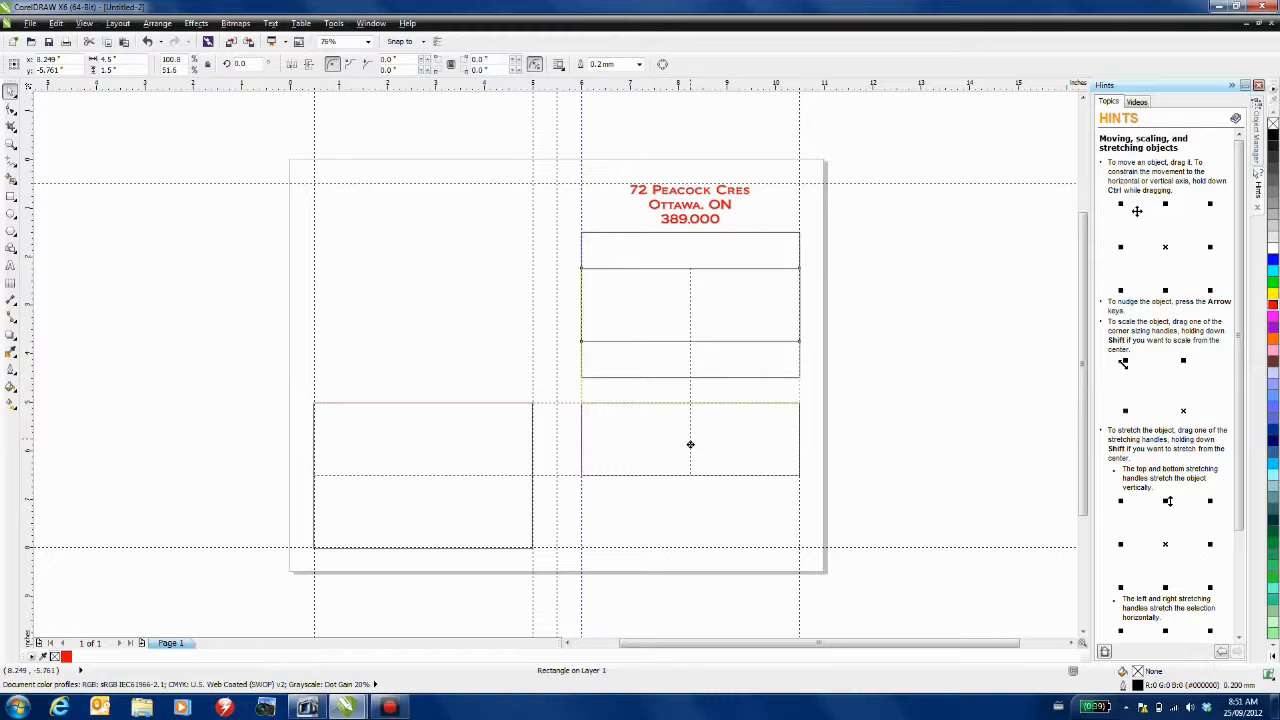
{"action": "left_click_drag", "start_coordinate": [690, 444], "coordinate": [689, 443]}
- Resize a box to 2 x 1.5 inches and move it to the page's upper left
{"action": "left_click", "coordinate": [683, 345]}
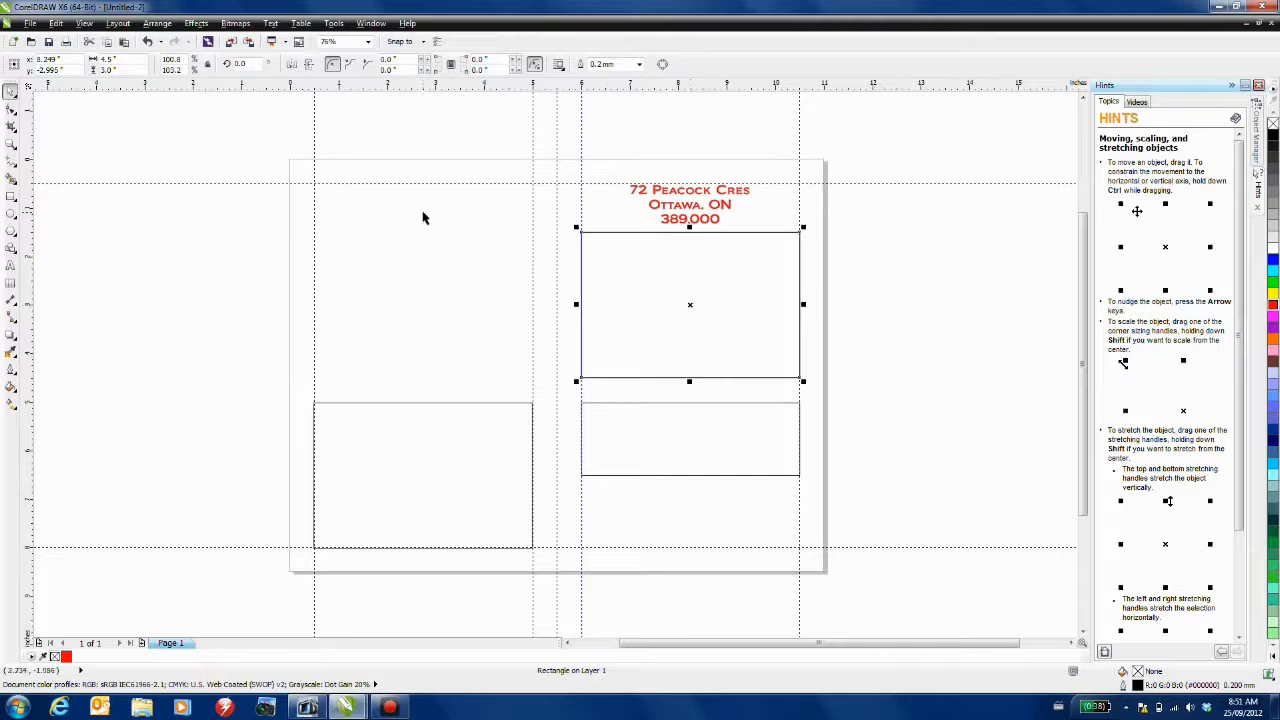
{"action": "left_click", "coordinate": [136, 60]}
{"action": "type", "text": "2"}
{"action": "key", "text": "Tab"}
{"action": "type", "text": "1.5"}
{"action": "key", "text": "Return"}
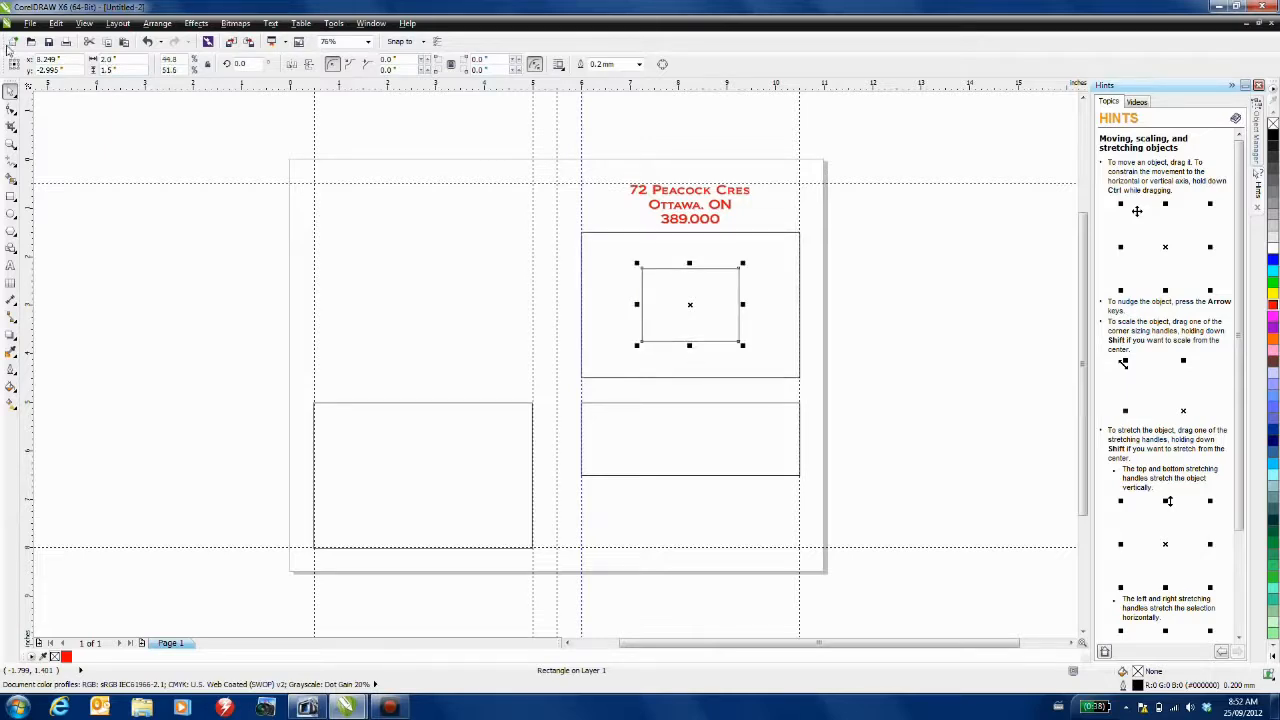
{"action": "left_click_drag", "start_coordinate": [697, 305], "coordinate": [367, 220]}
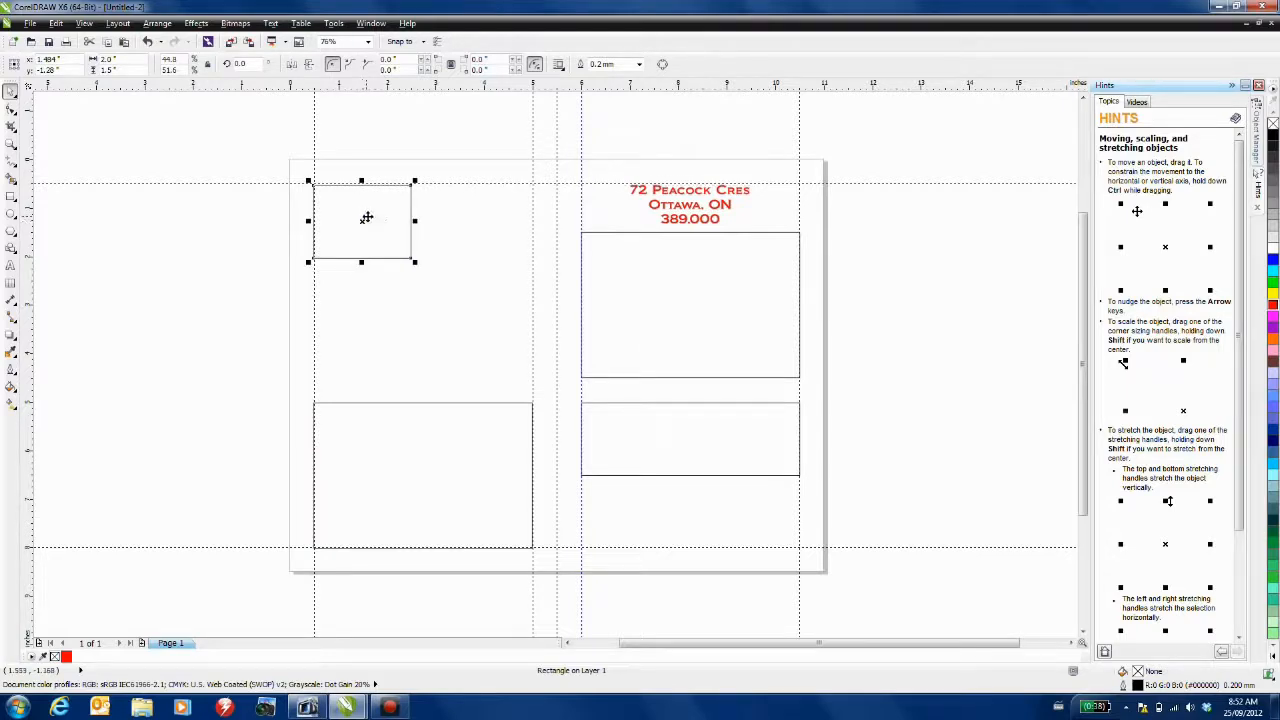
- Show the Layout toolbar and make the upper-left, lower-left and upper-right boxes PowerClip frames
{"action": "right_click", "coordinate": [731, 66]}
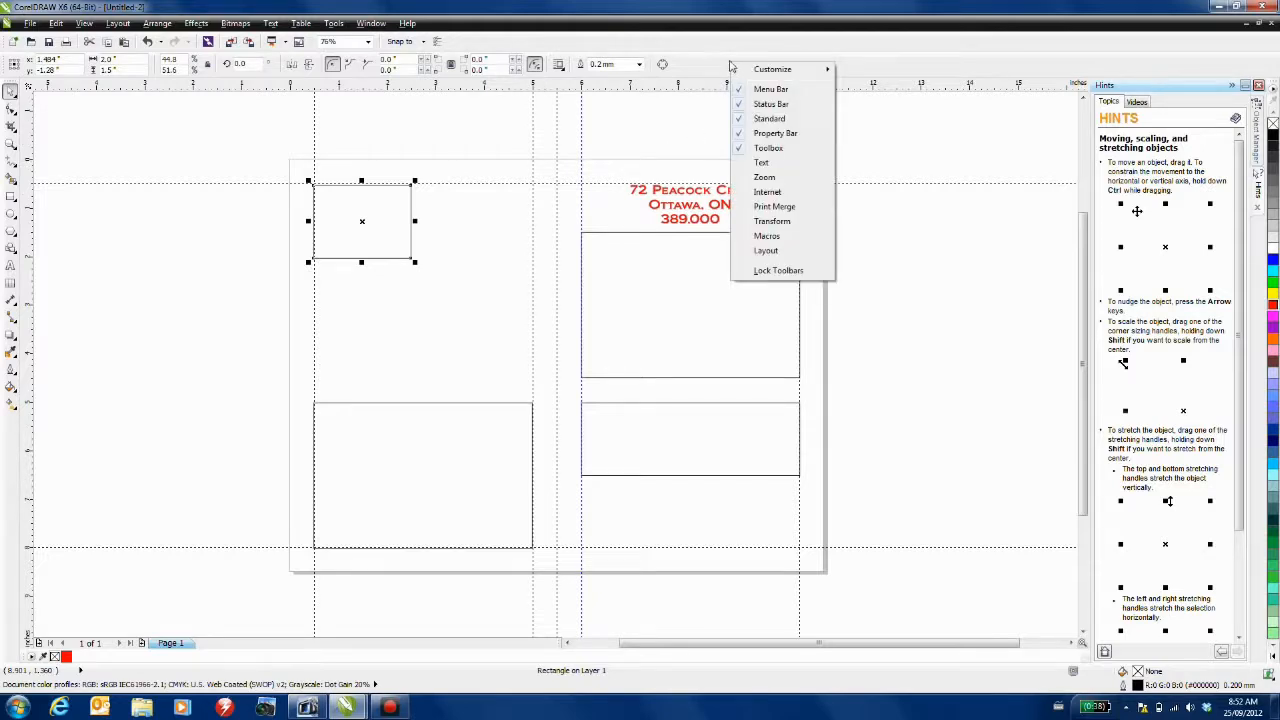
{"action": "left_click", "coordinate": [781, 252]}
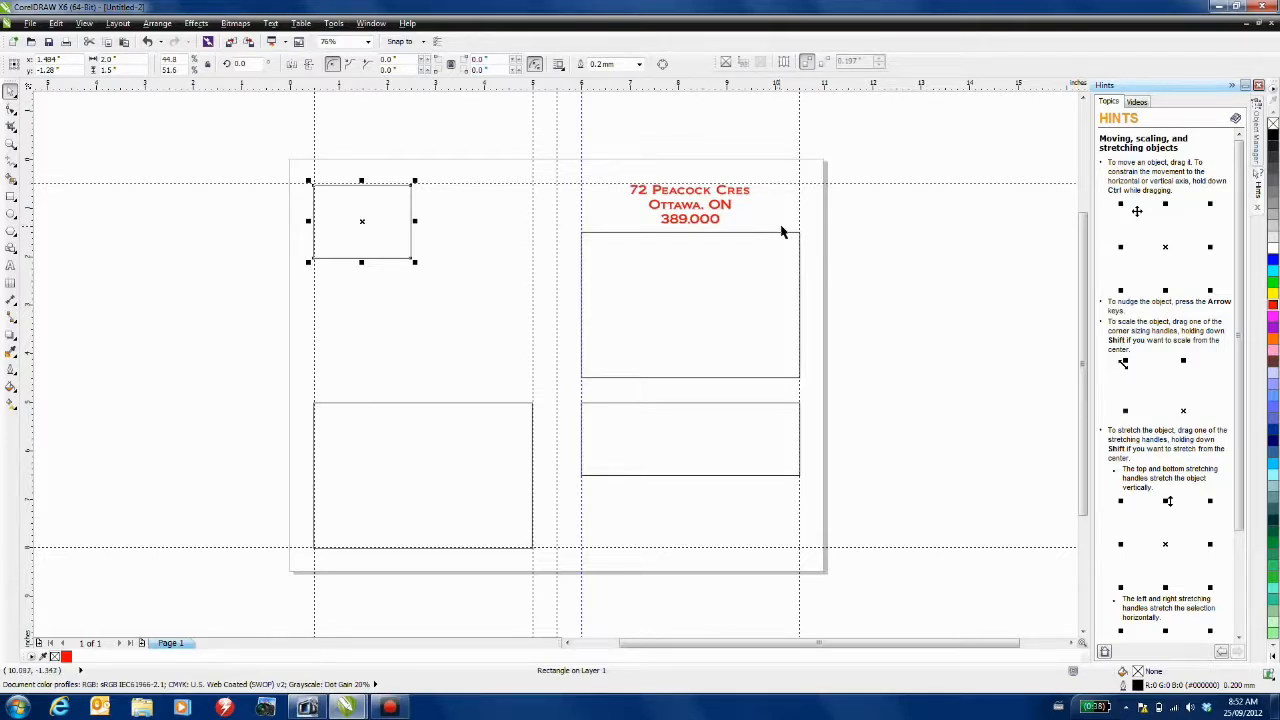
{"action": "left_click", "coordinate": [727, 63]}
{"action": "left_click", "coordinate": [447, 457]}
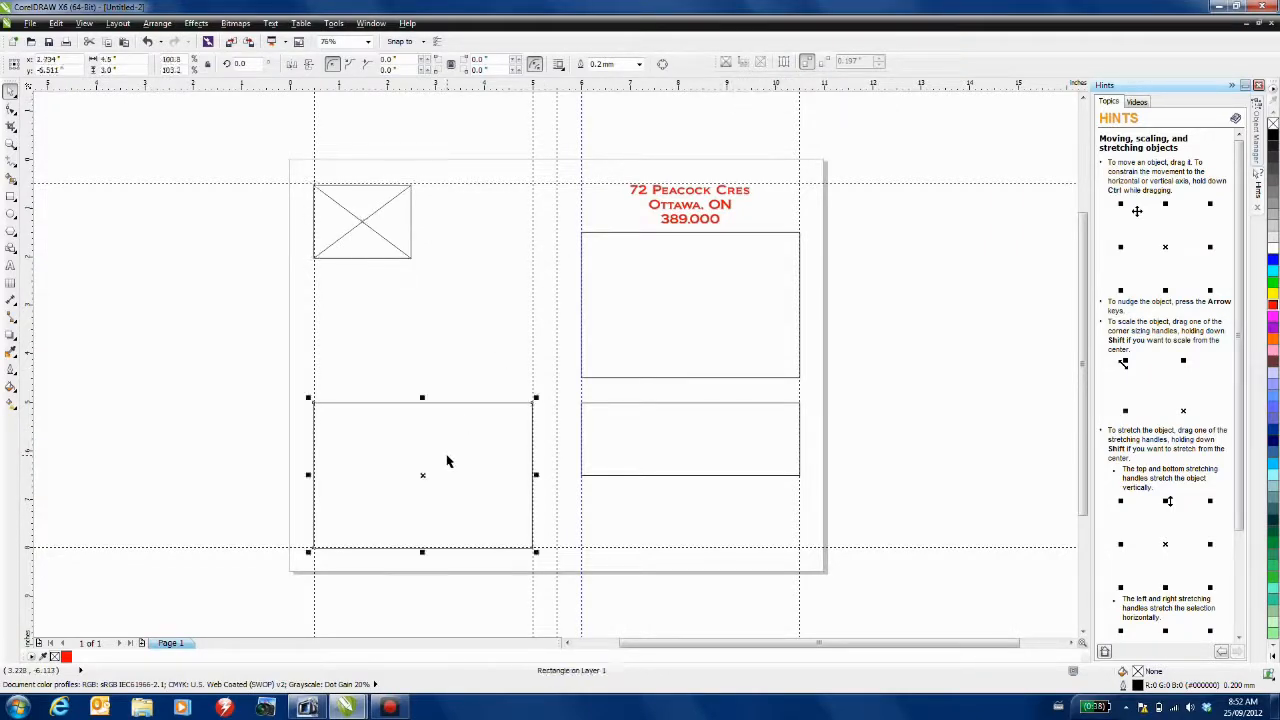
{"action": "left_click", "coordinate": [727, 63]}
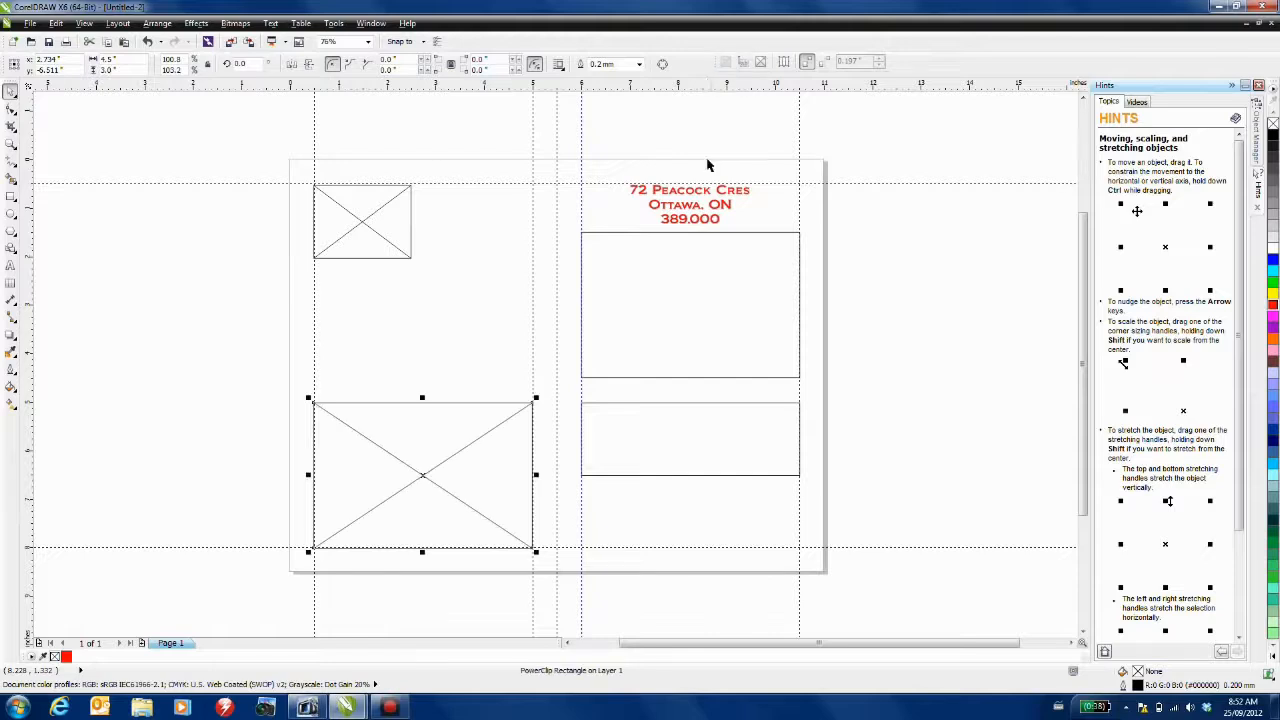
{"action": "left_click", "coordinate": [697, 253]}
{"action": "left_click", "coordinate": [727, 63]}
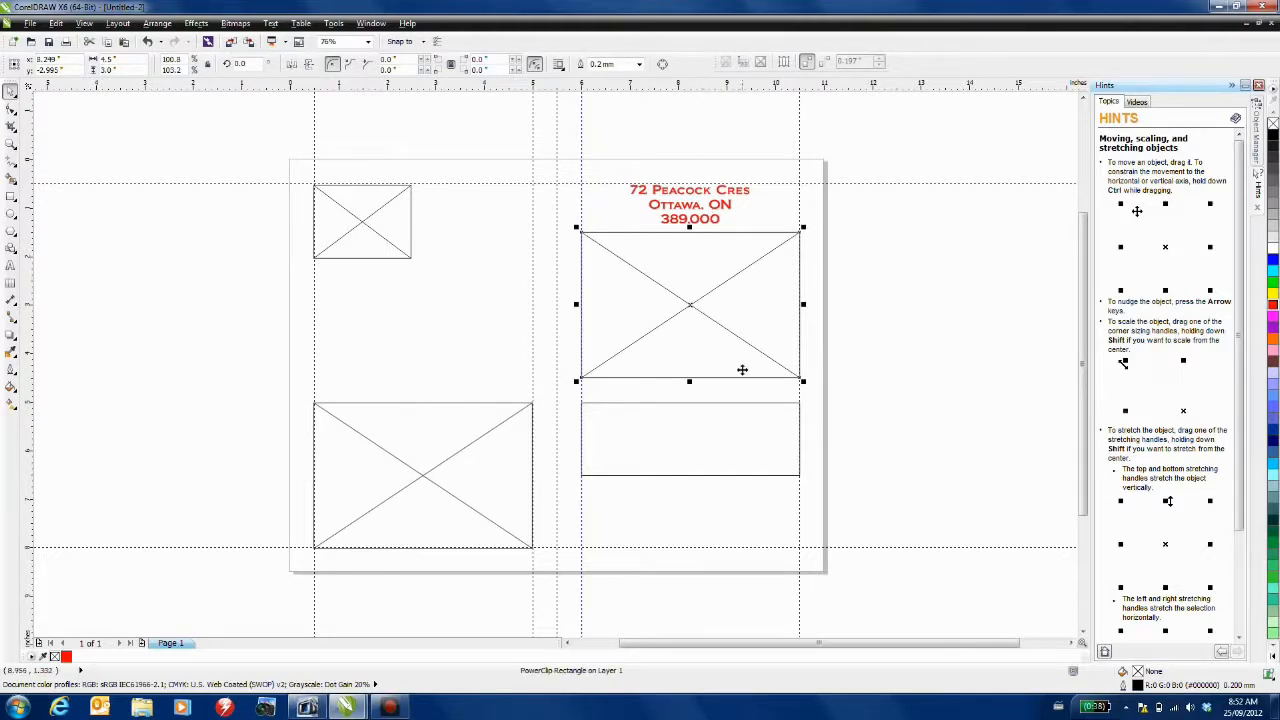
{"action": "left_click", "coordinate": [714, 429]}
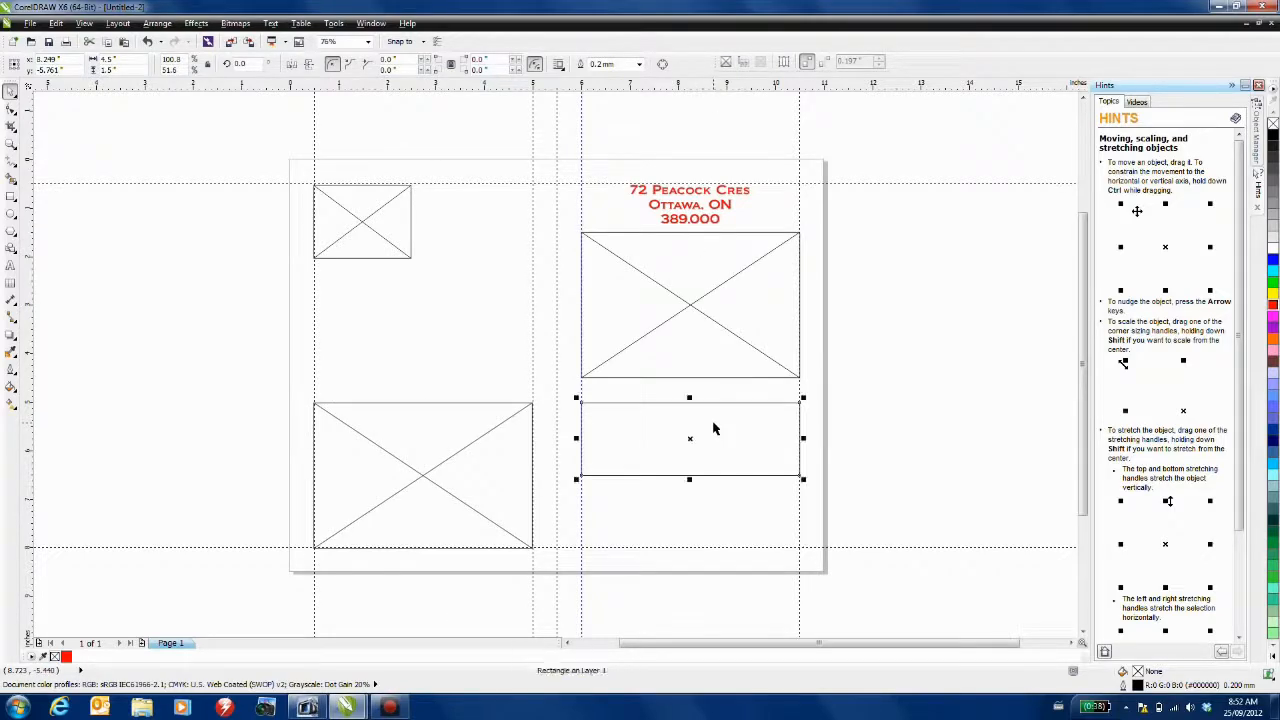
- Turn the lower-right box into a paragraph text frame and insert placeholder text
{"action": "left_click", "coordinate": [745, 65]}
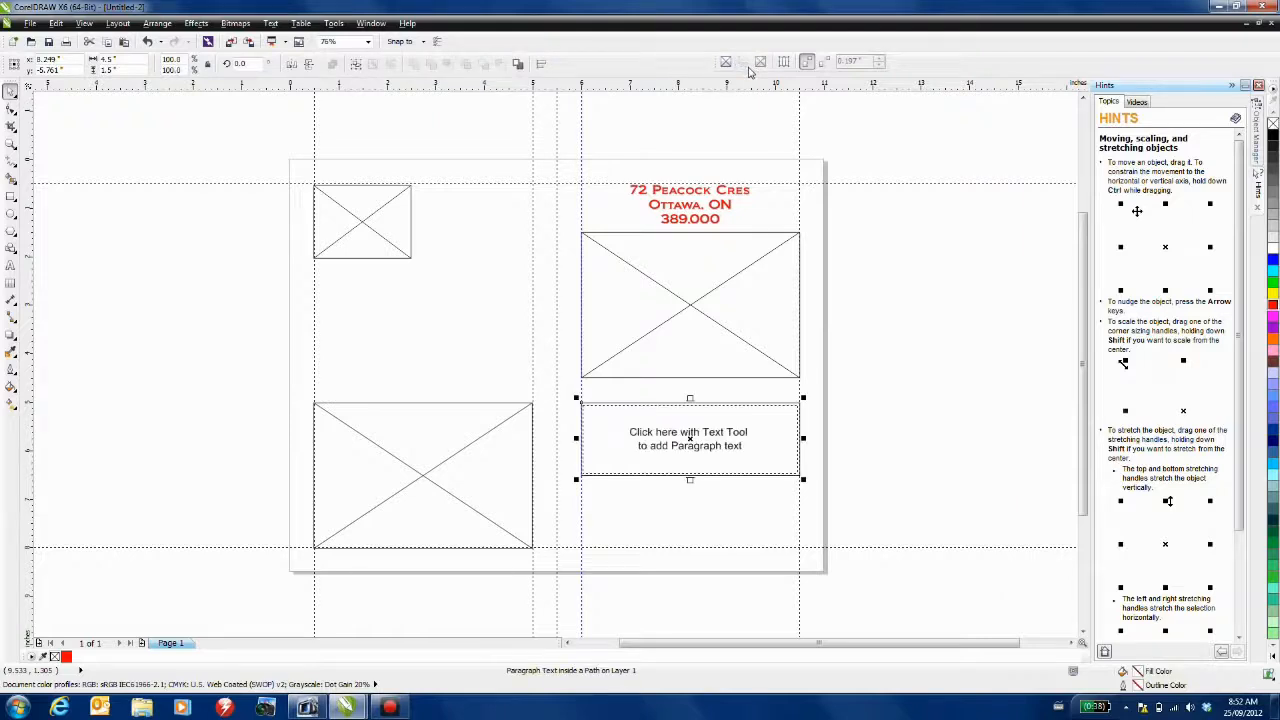
{"action": "right_click", "coordinate": [670, 432]}
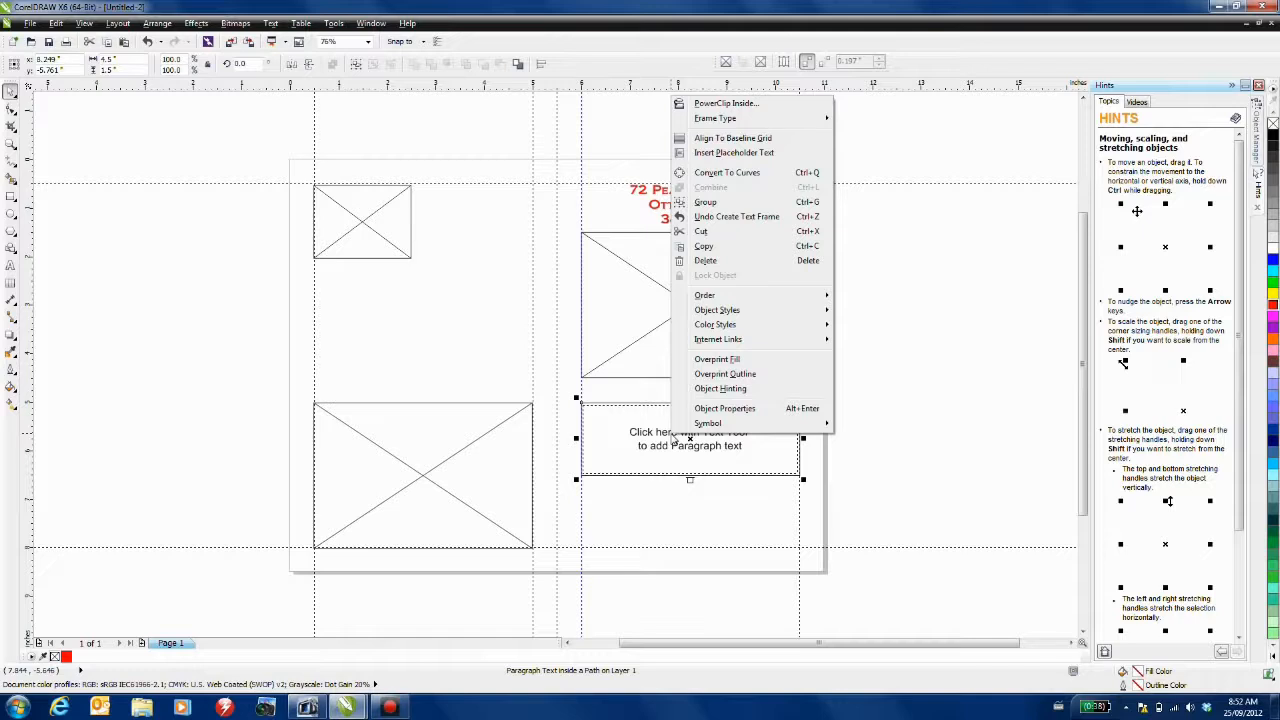
{"action": "left_click", "coordinate": [727, 153]}
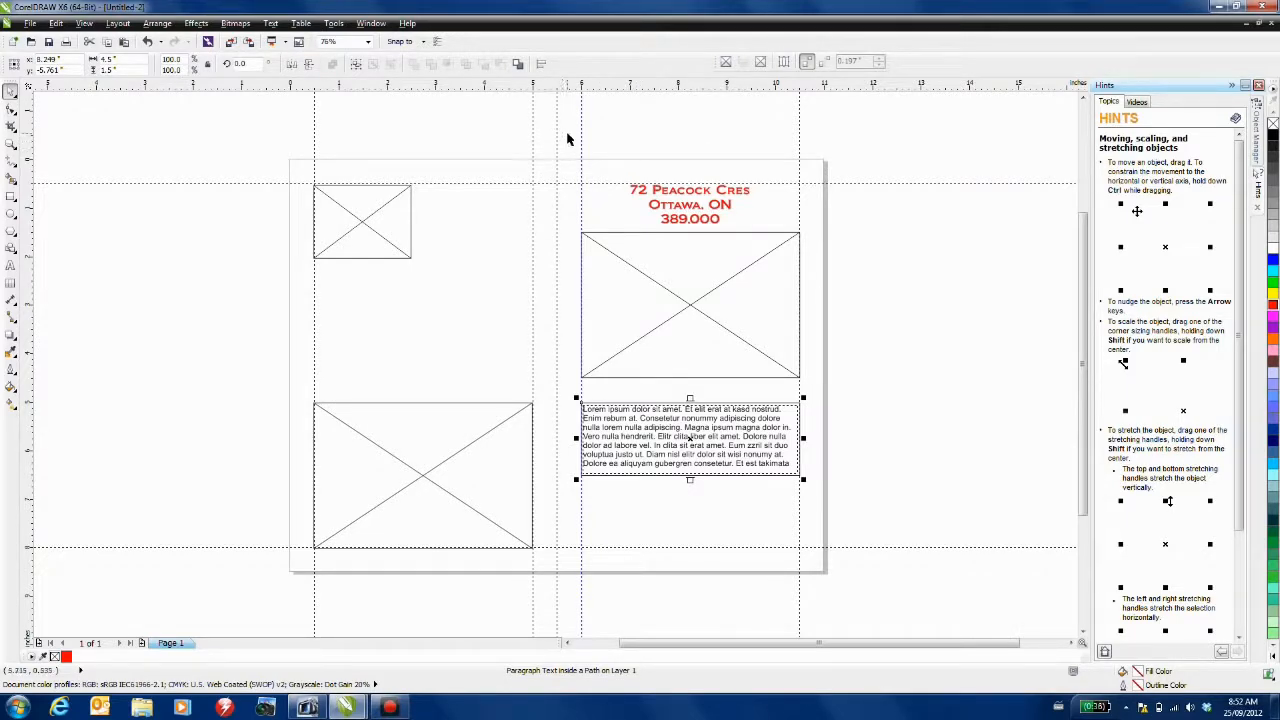
- Import 4Sale_Card.cdr onto the page and ungroup it
{"action": "left_click", "coordinate": [231, 43]}
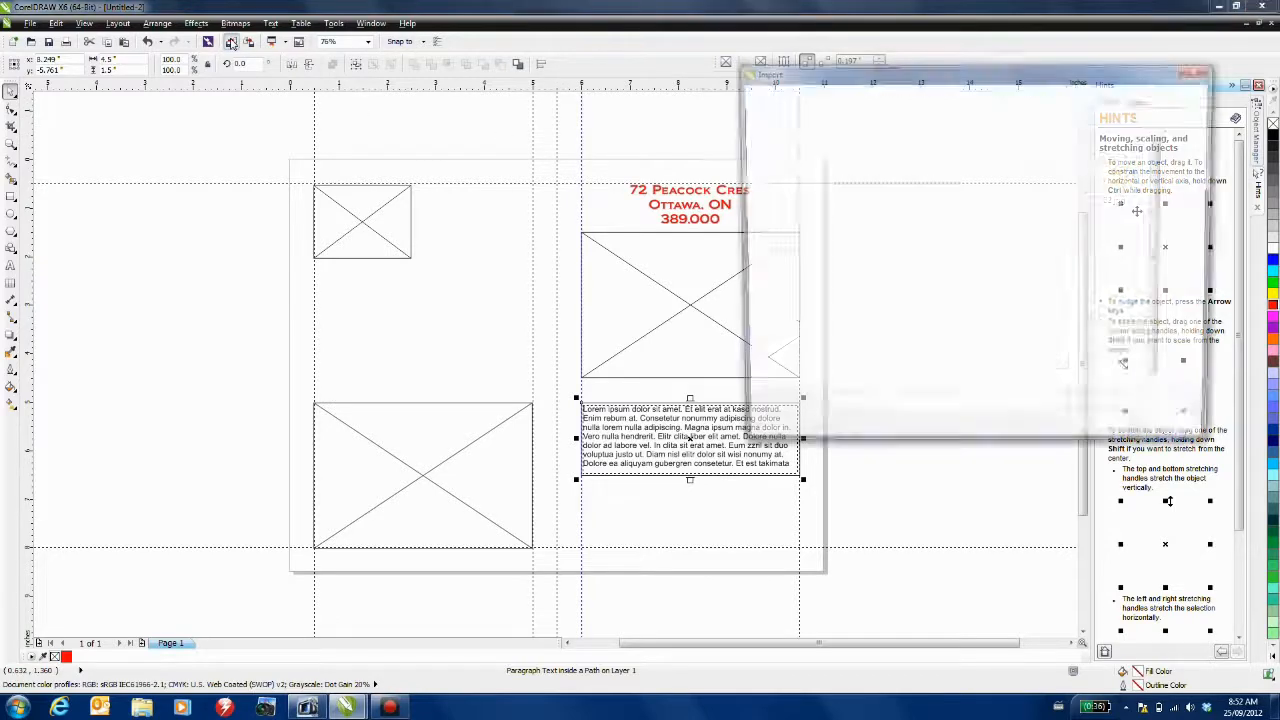
{"action": "left_click", "coordinate": [962, 172]}
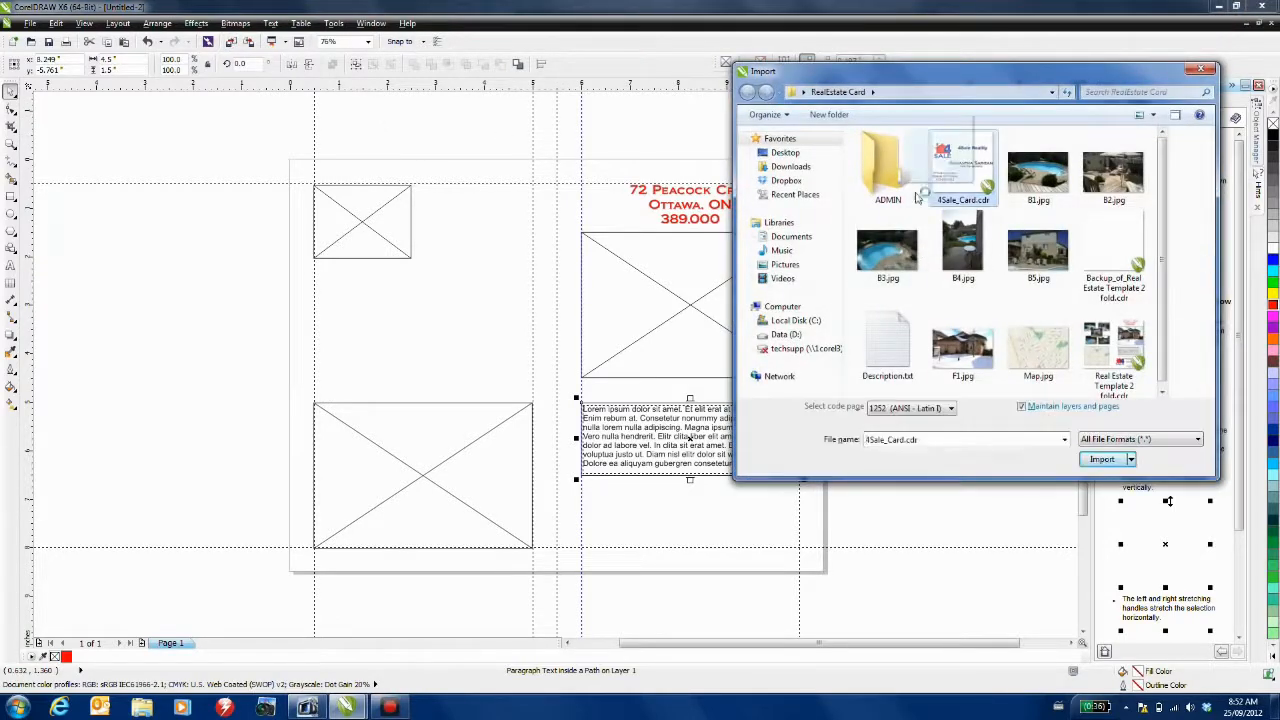
{"action": "left_click", "coordinate": [455, 323]}
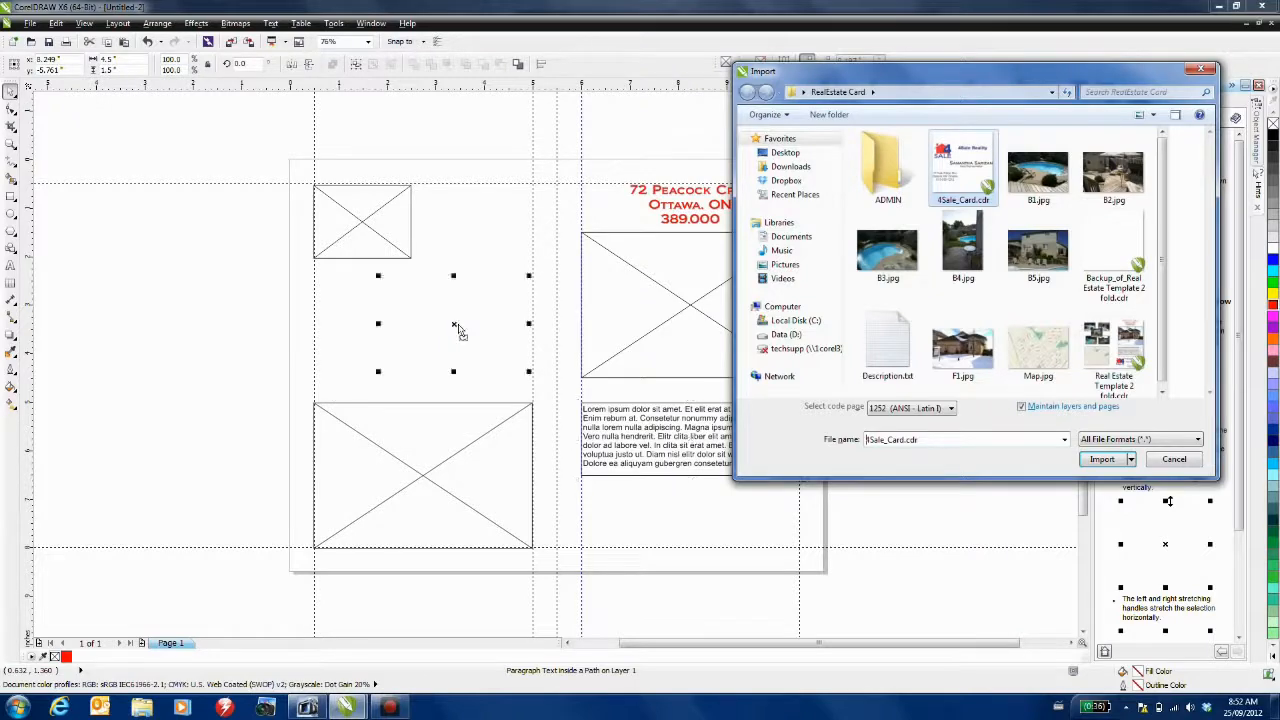
{"action": "left_click", "coordinate": [1175, 460]}
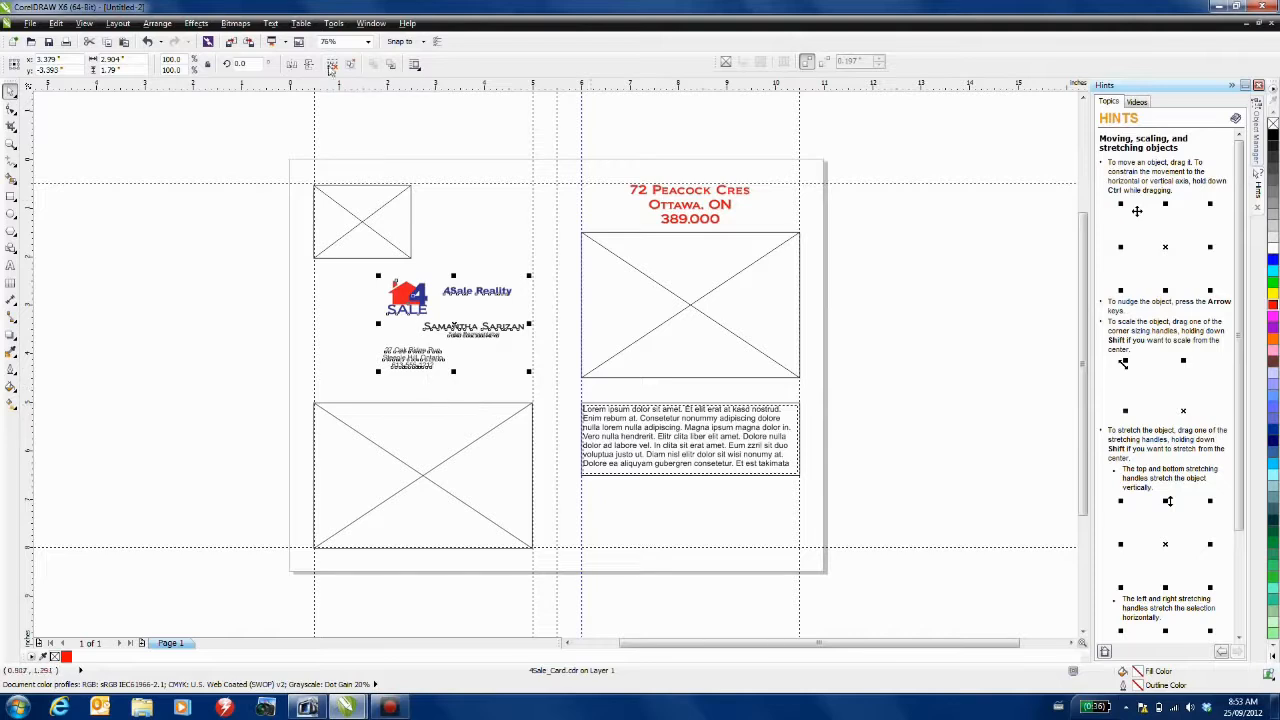
{"action": "left_click", "coordinate": [332, 64]}
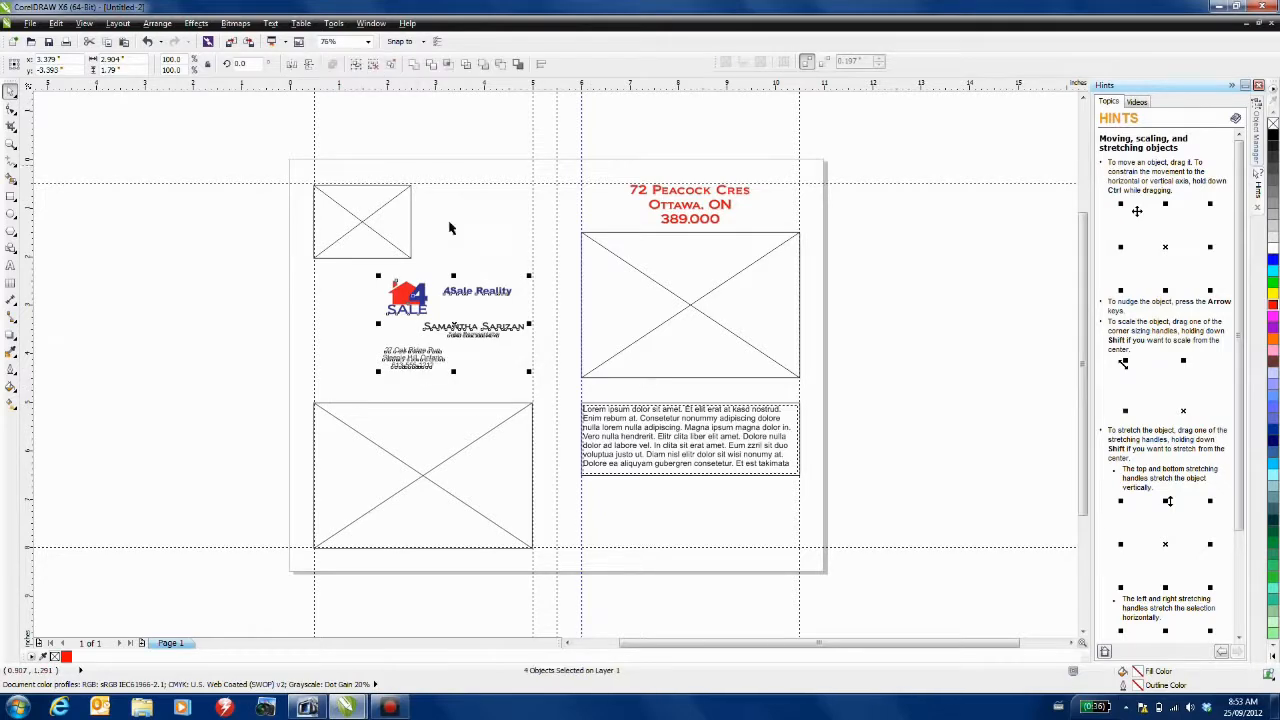
- Arrange the 4Sale logo, address, '4Sale Reality' and agent name at the bottom of the right page
{"action": "left_click", "coordinate": [334, 292]}
{"action": "left_click_drag", "start_coordinate": [405, 293], "coordinate": [646, 491]}
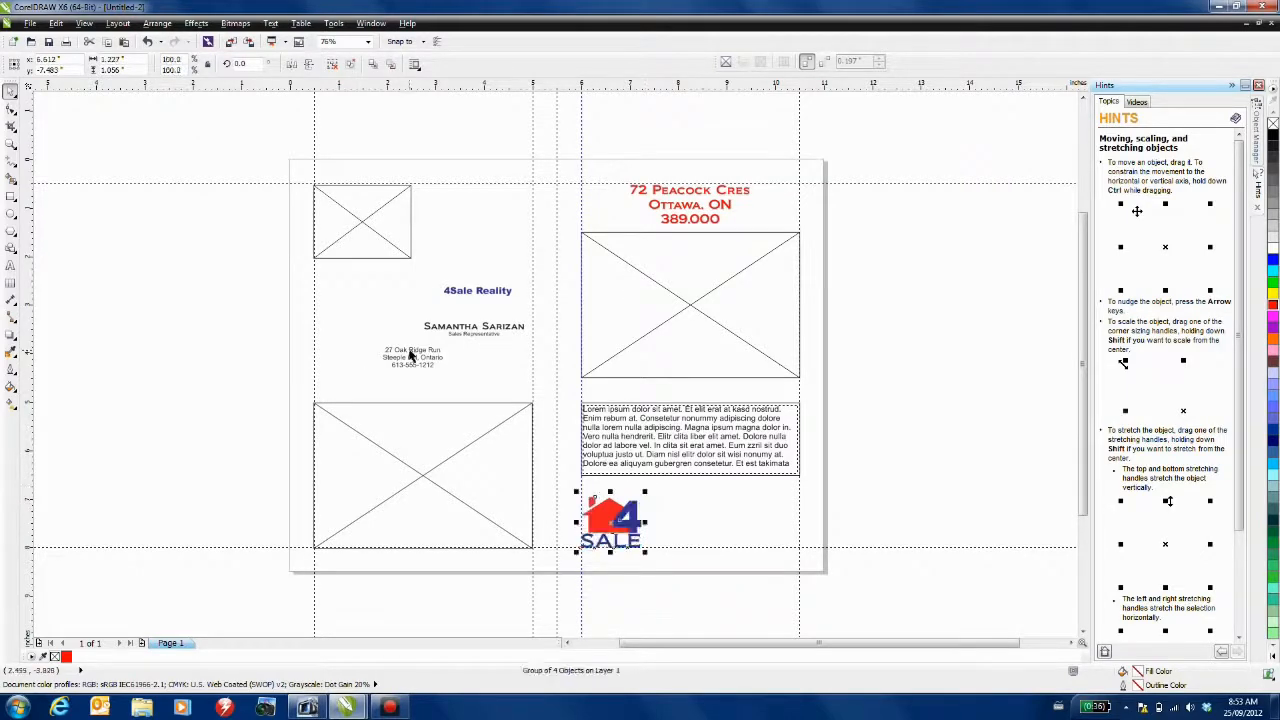
{"action": "left_click_drag", "start_coordinate": [409, 355], "coordinate": [718, 539]}
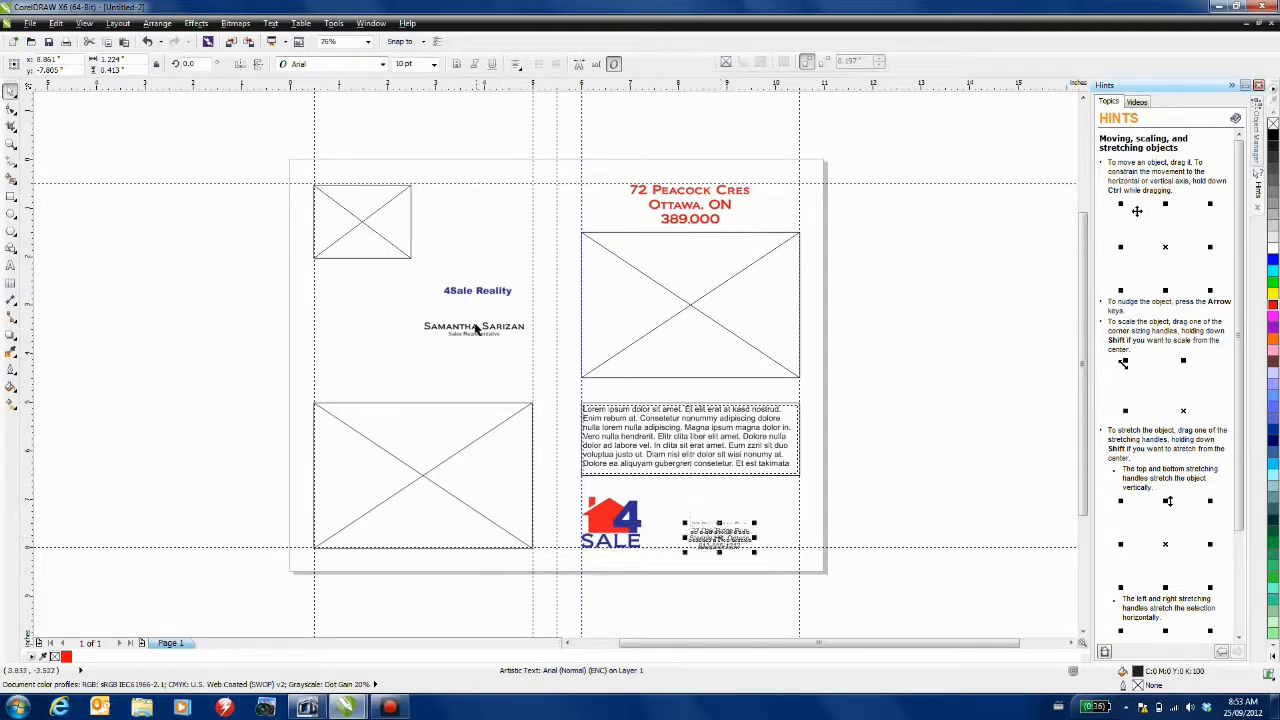
{"action": "left_click", "coordinate": [472, 291]}
{"action": "left_click_drag", "start_coordinate": [477, 291], "coordinate": [719, 516]}
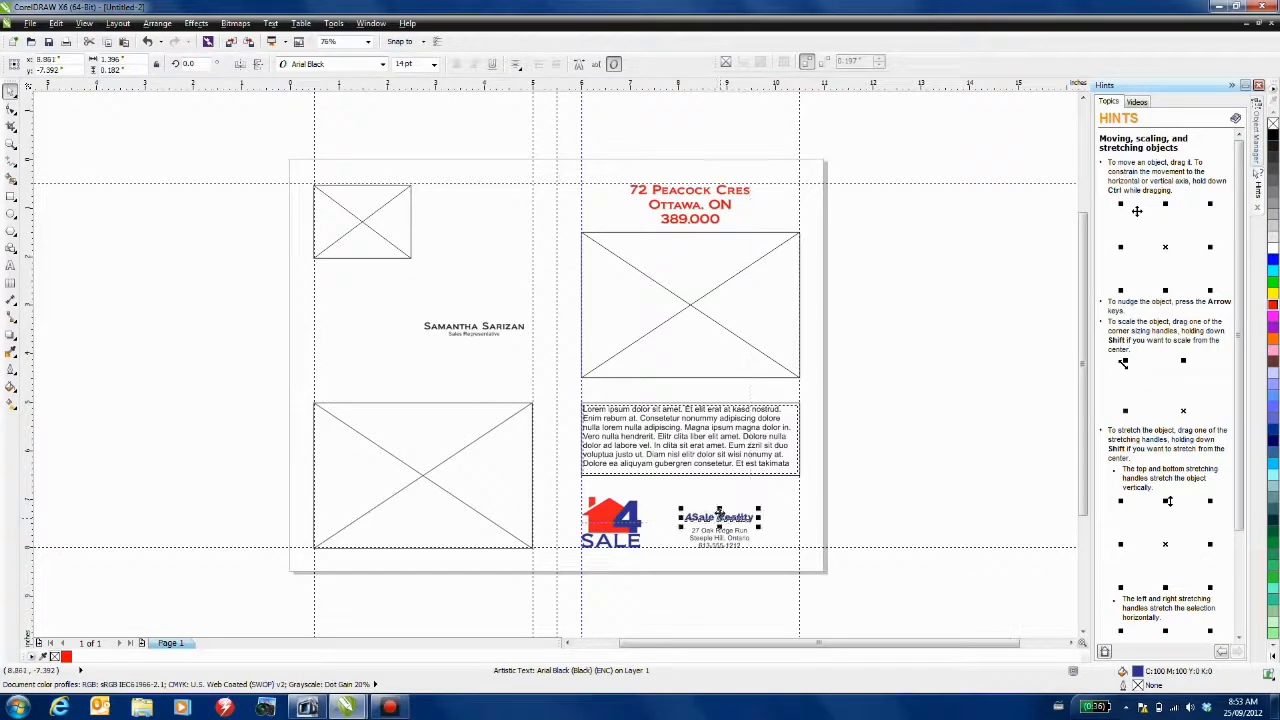
{"action": "left_click", "coordinate": [470, 328]}
{"action": "left_click_drag", "start_coordinate": [470, 328], "coordinate": [698, 488]}
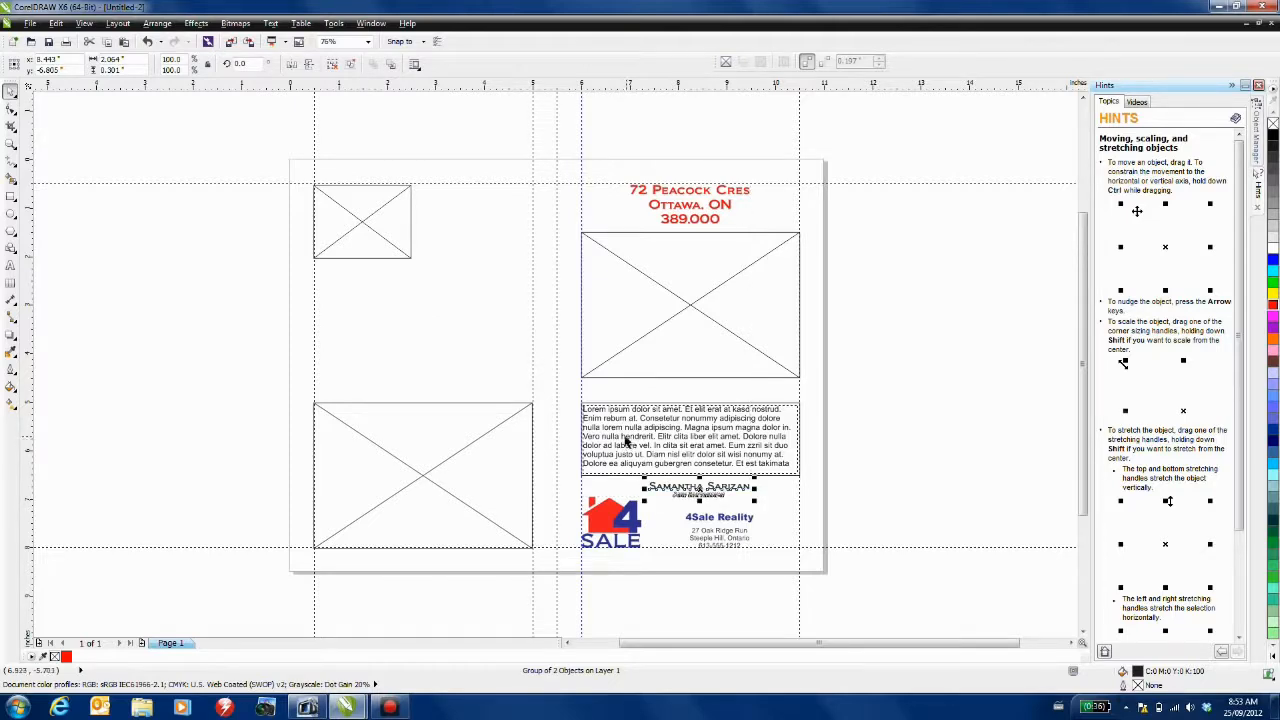
{"action": "left_click", "coordinate": [355, 230]}
{"action": "left_click", "coordinate": [358, 220]}
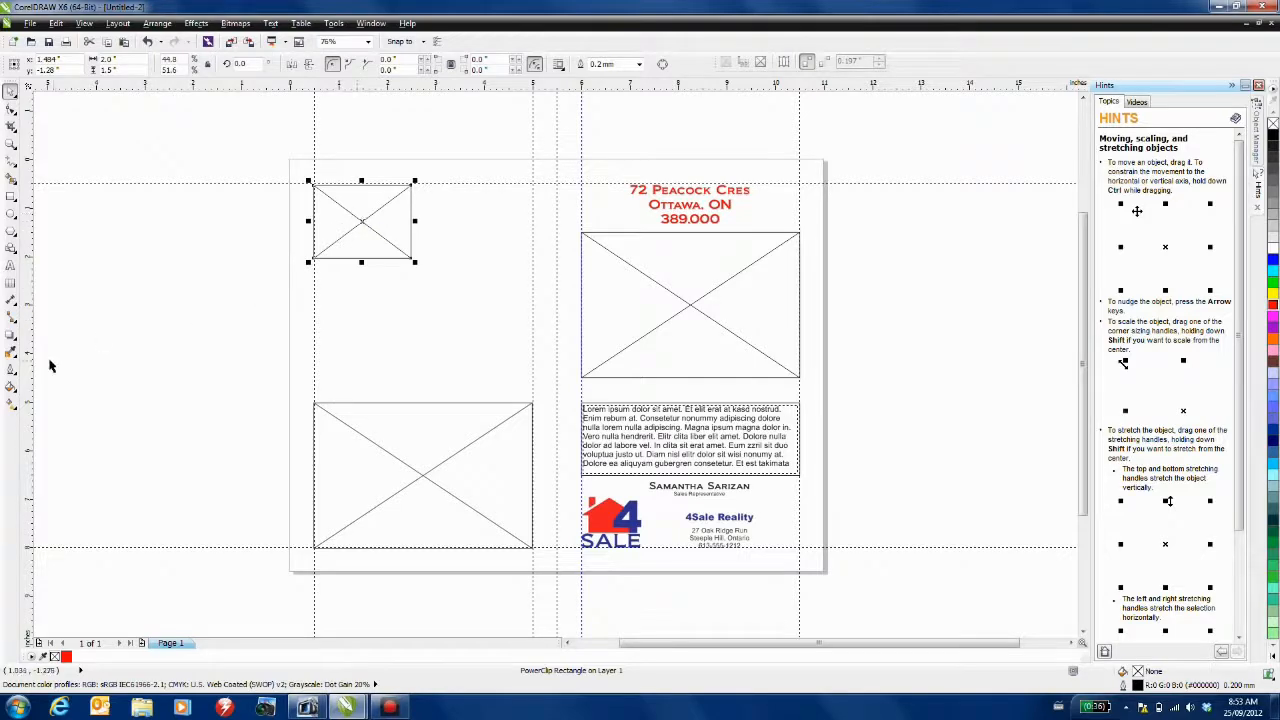
- Give the small photo frame a Small Glow drop shadow
{"action": "left_click", "coordinate": [10, 337]}
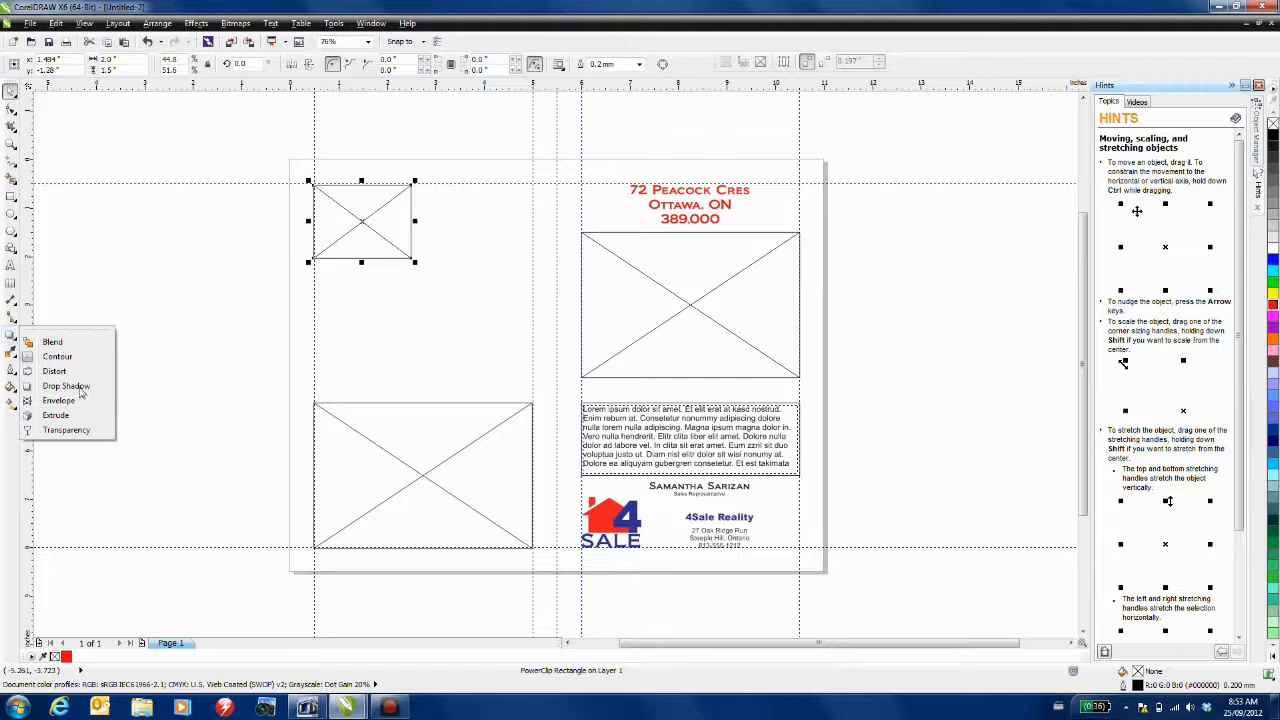
{"action": "left_click", "coordinate": [82, 386]}
{"action": "left_click", "coordinate": [37, 65]}
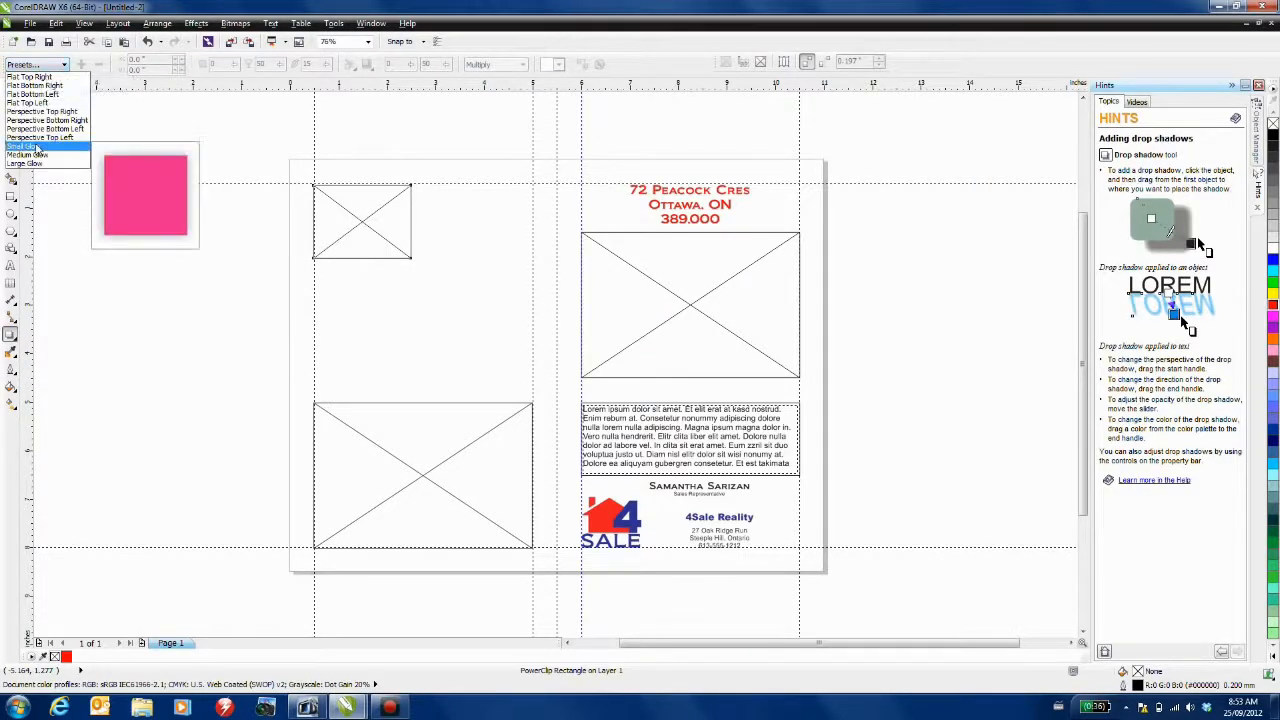
{"action": "left_click", "coordinate": [36, 148]}
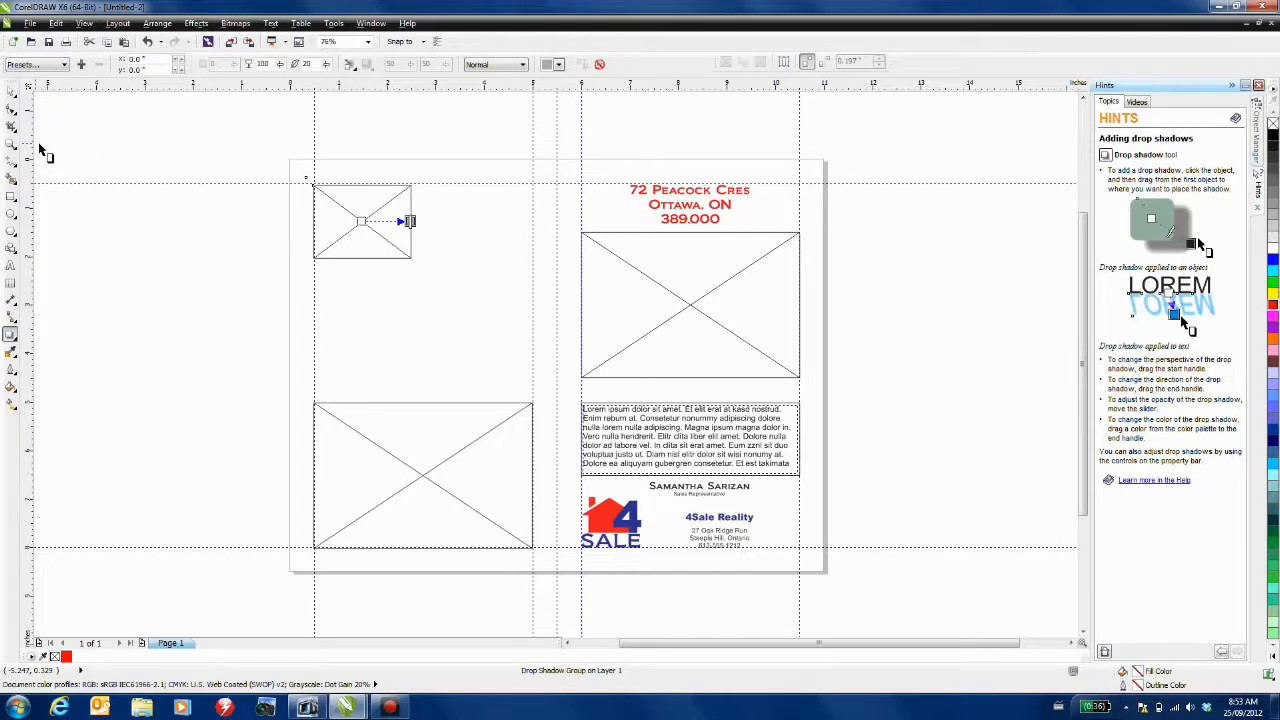
- Duplicate the glowing frame into an X pattern of five frames on the left page
{"action": "left_click", "coordinate": [11, 90]}
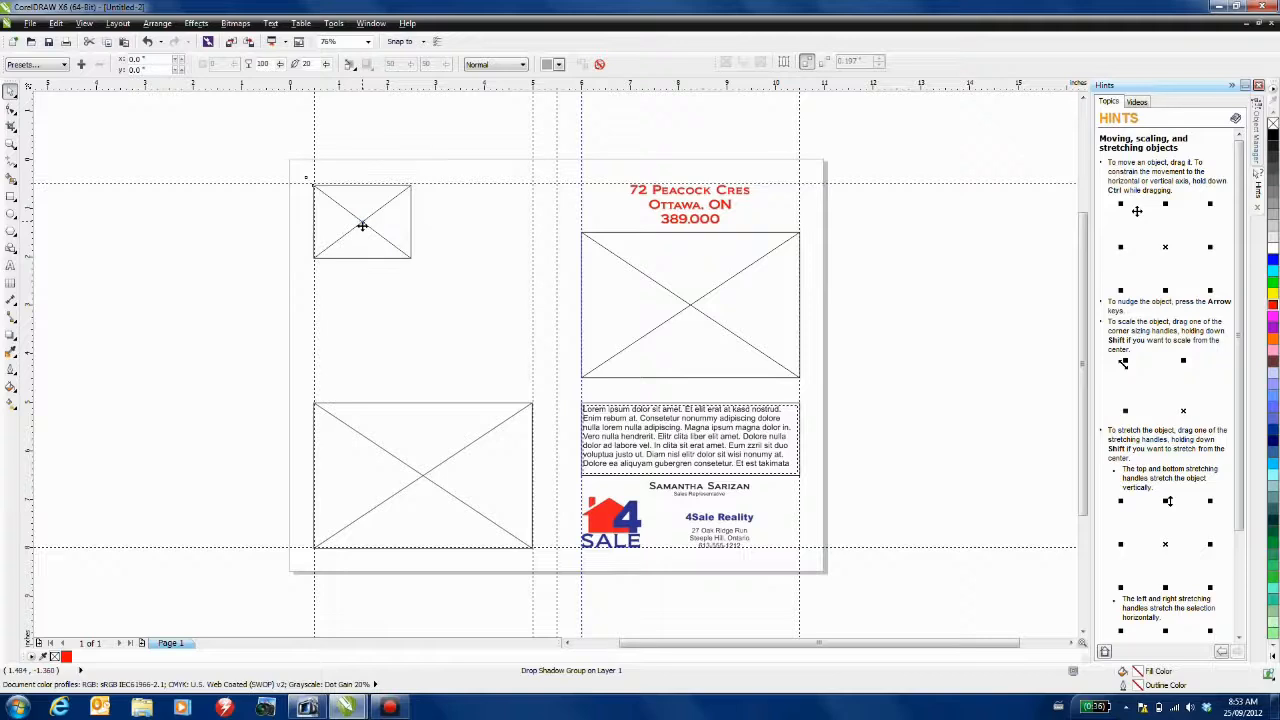
{"action": "left_click_drag", "start_coordinate": [362, 226], "coordinate": [414, 281]}
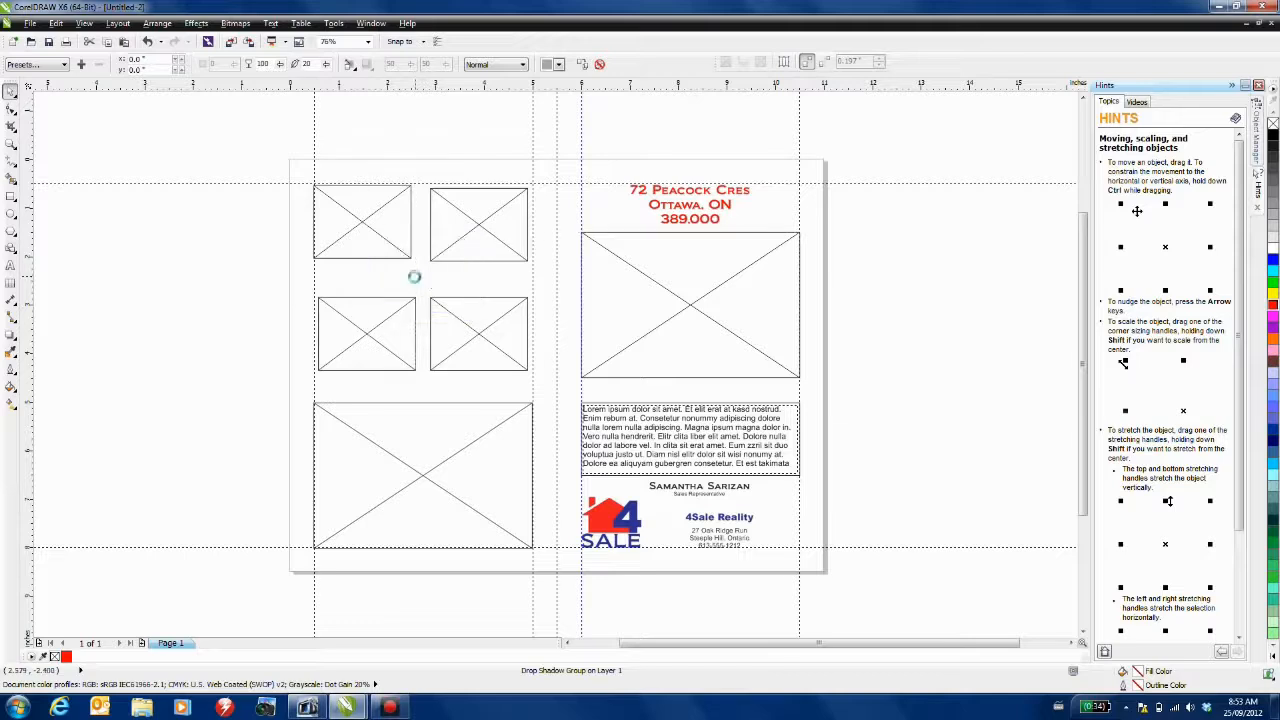
{"action": "left_click", "coordinate": [155, 267]}
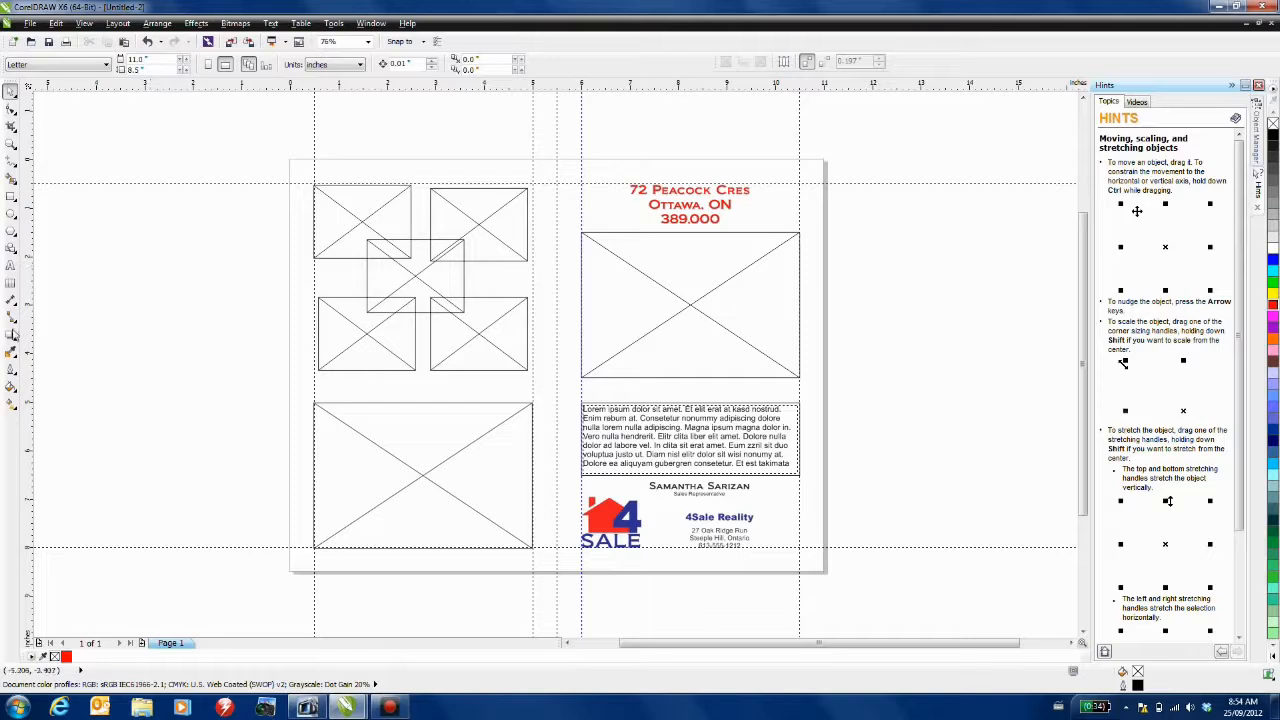
- Add the heading 'Your New Neighbourhood' above the large left frame and correct its misspelling
{"action": "left_click", "coordinate": [10, 265]}
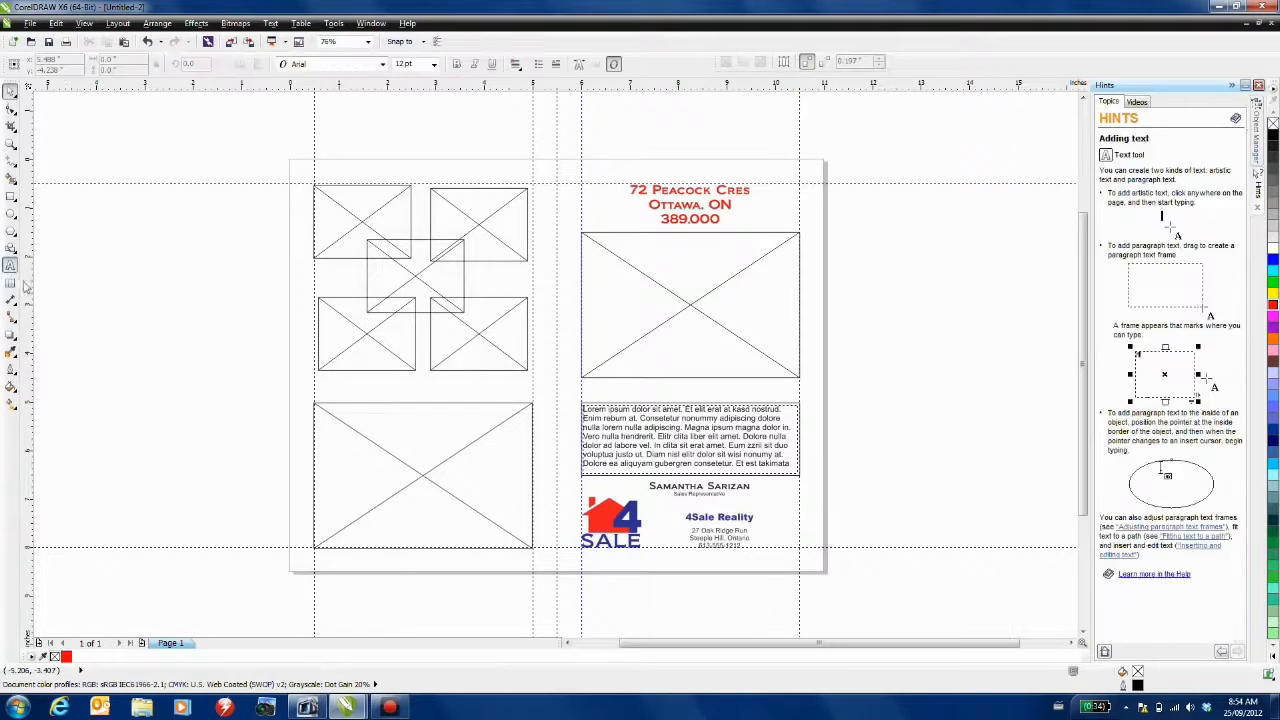
{"action": "left_click", "coordinate": [338, 386]}
{"action": "type", "text": "Your New"}
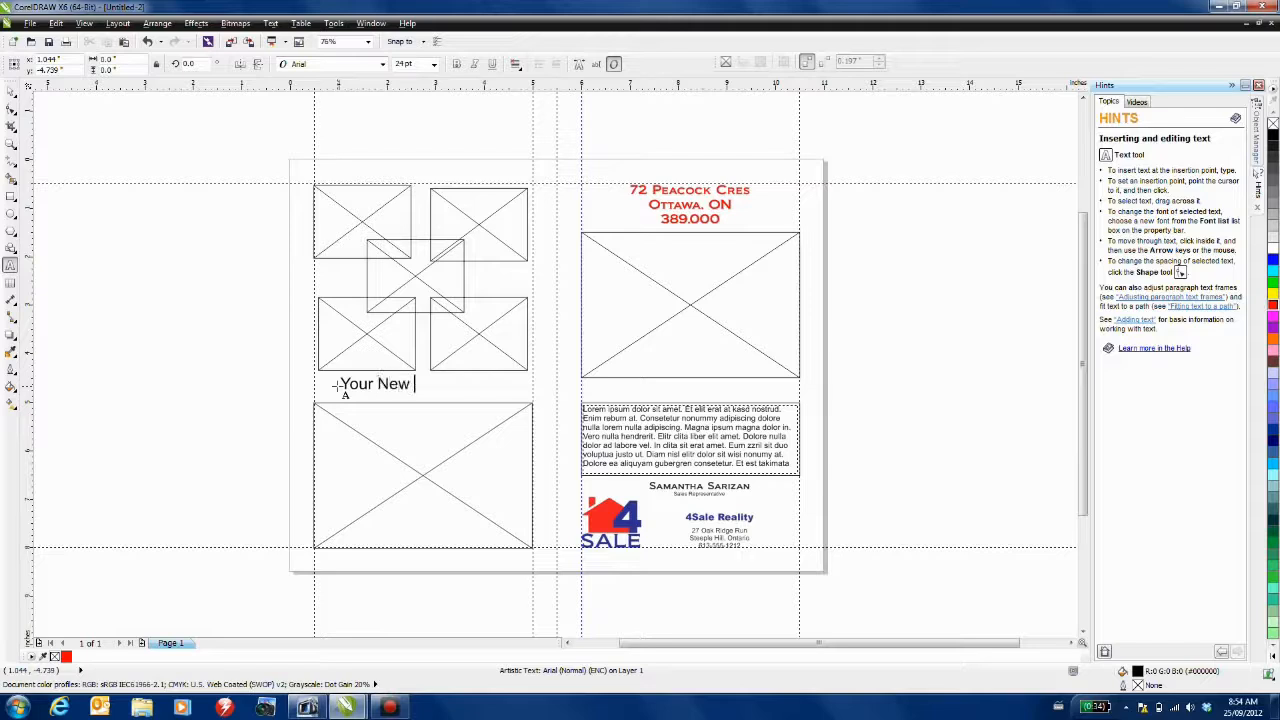
{"action": "type", "text": " Neighboiurhoo"}
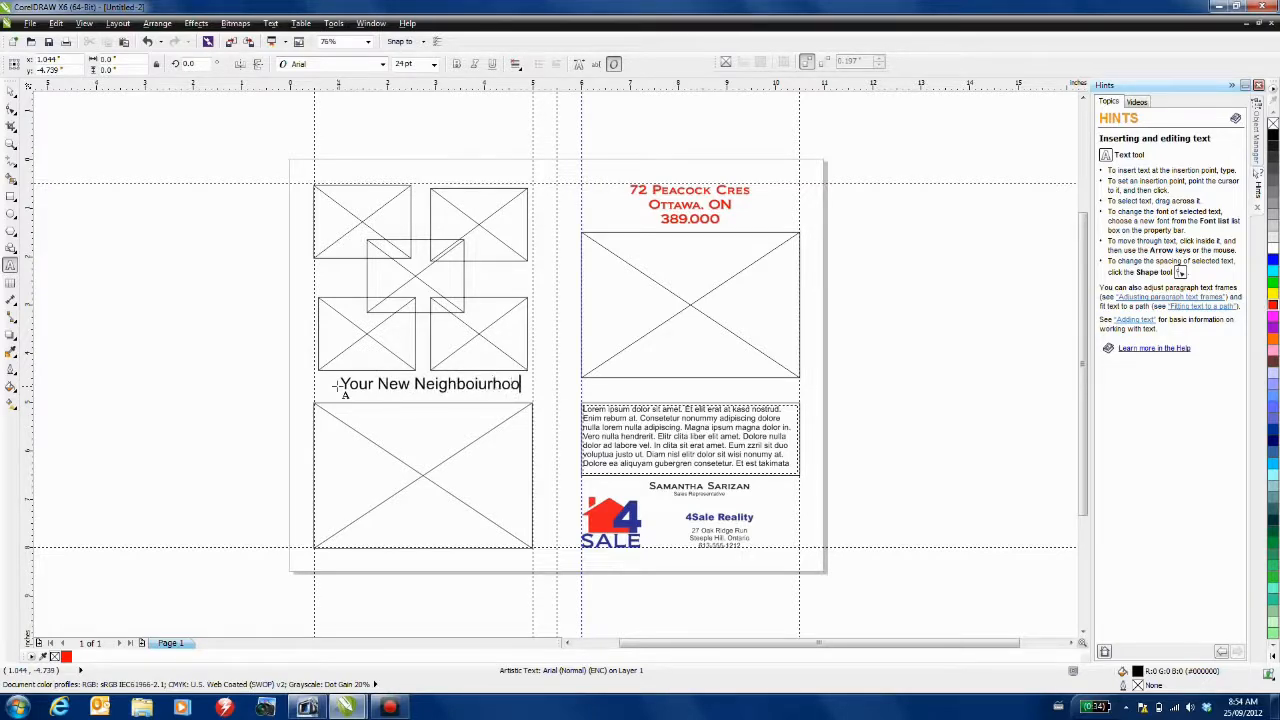
{"action": "type", "text": "d"}
{"action": "key", "text": "Escape"}
{"action": "right_click", "coordinate": [459, 384]}
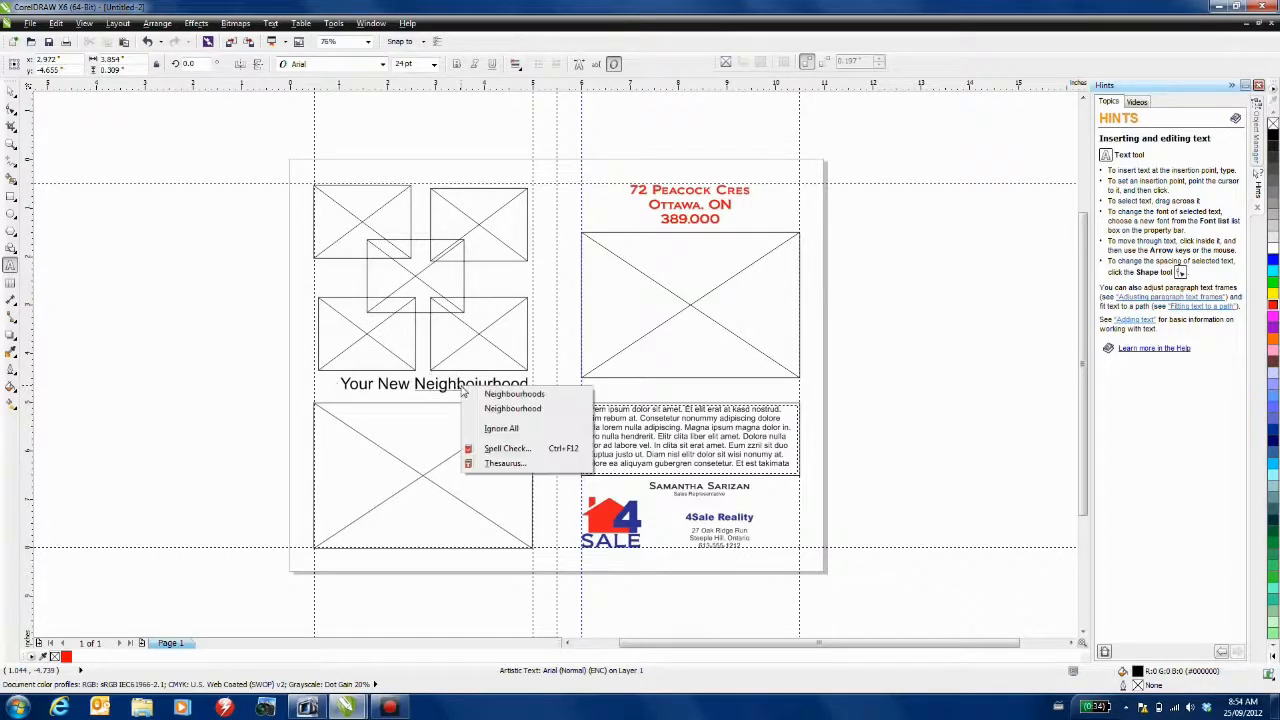
{"action": "left_click", "coordinate": [557, 414]}
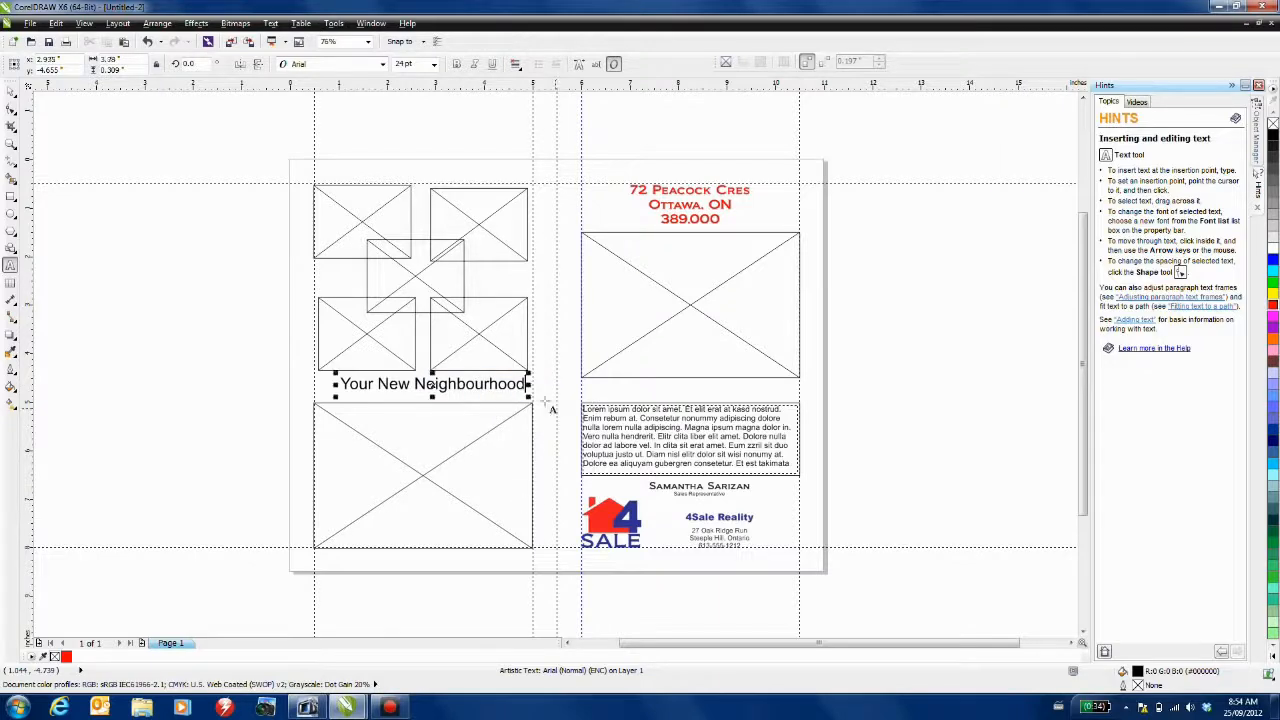
{"action": "left_click", "coordinate": [11, 91]}
- Make the heading red, 18 pt Bondi
{"action": "left_click", "coordinate": [300, 64]}
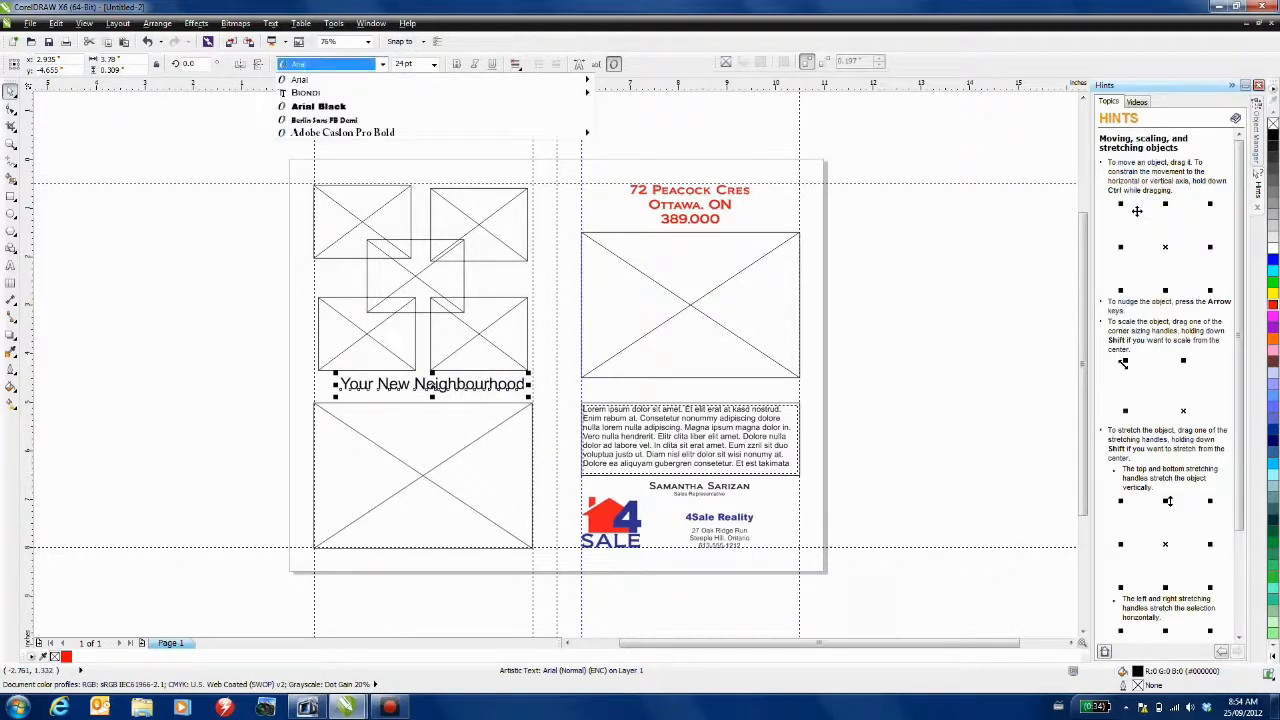
{"action": "left_click", "coordinate": [305, 92]}
{"action": "left_click", "coordinate": [434, 64]}
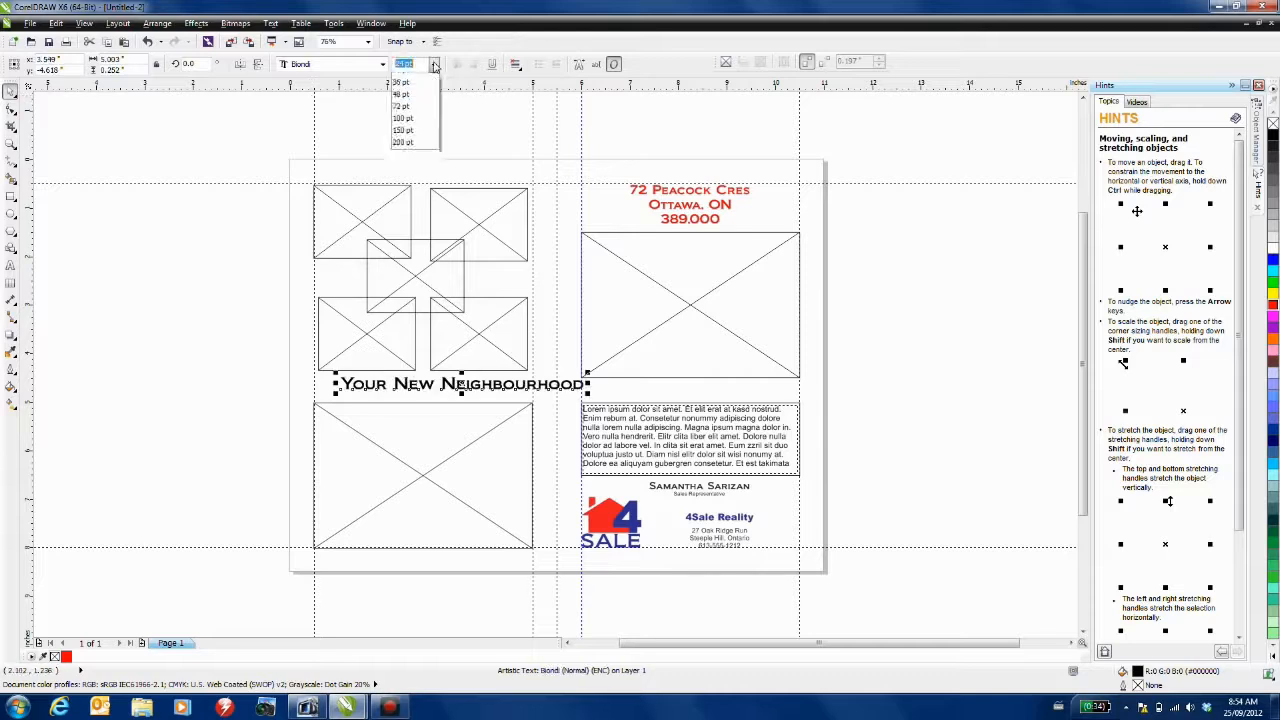
{"action": "left_click", "coordinate": [412, 190]}
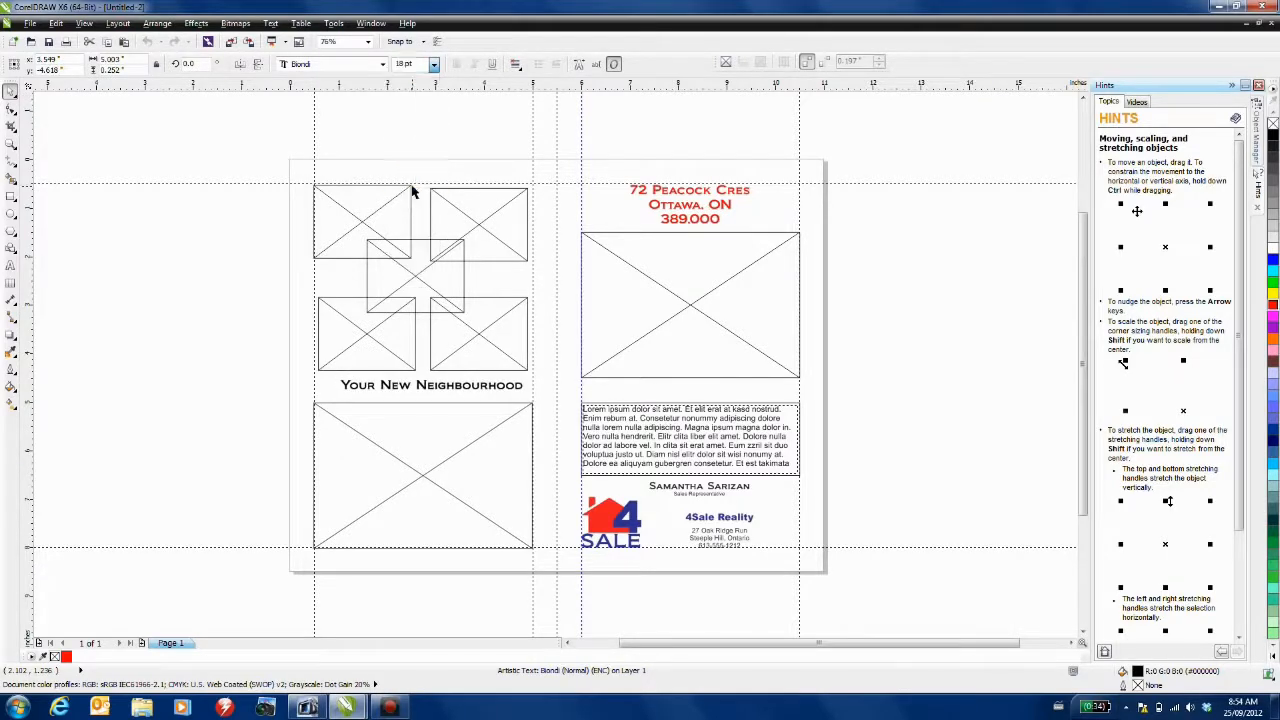
{"action": "left_click", "coordinate": [1273, 304]}
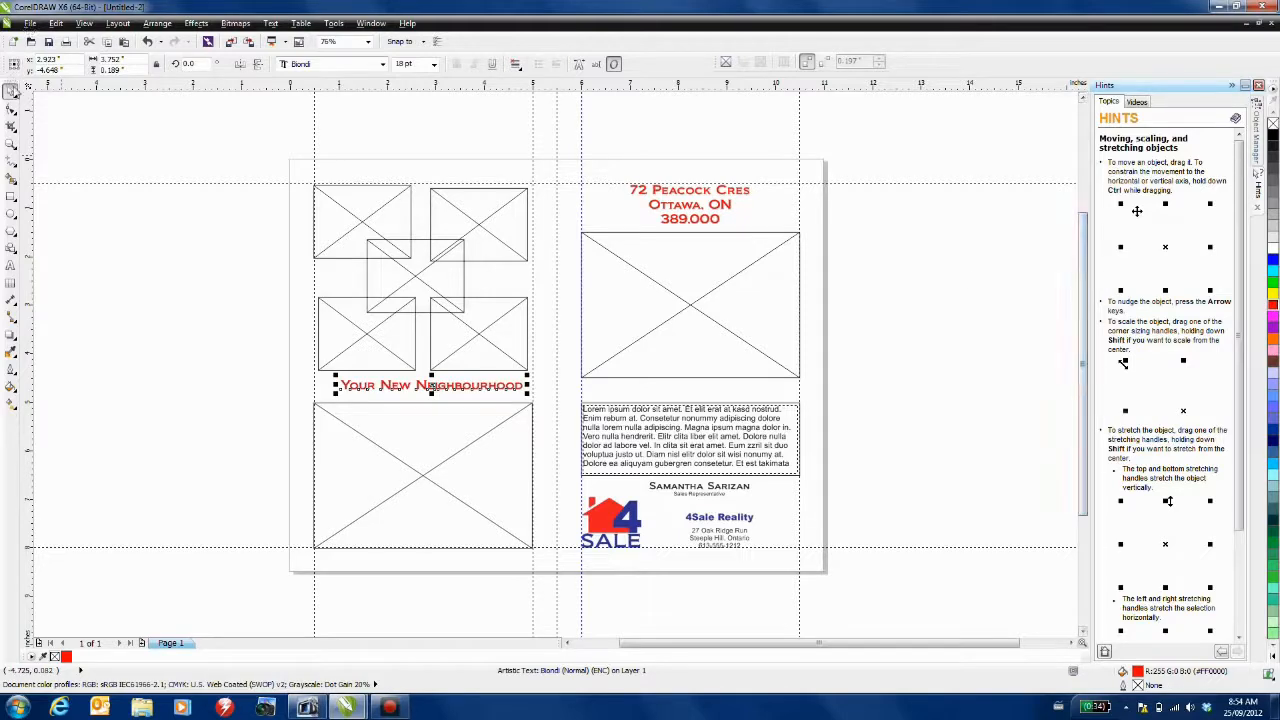
{"action": "left_click", "coordinate": [75, 107]}
- Nudge the heading slightly left and down into place
{"action": "left_click", "coordinate": [428, 388]}
{"action": "left_click_drag", "start_coordinate": [428, 387], "coordinate": [421, 391]}
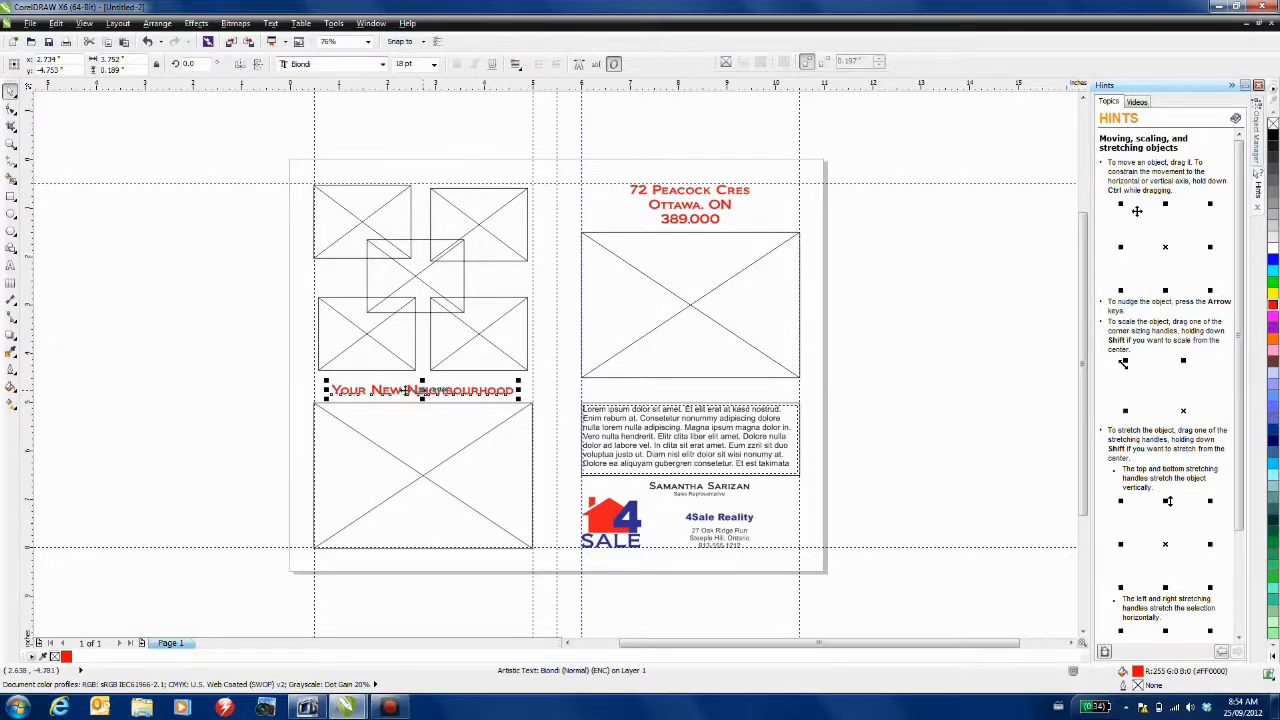
{"action": "left_click", "coordinate": [230, 387]}
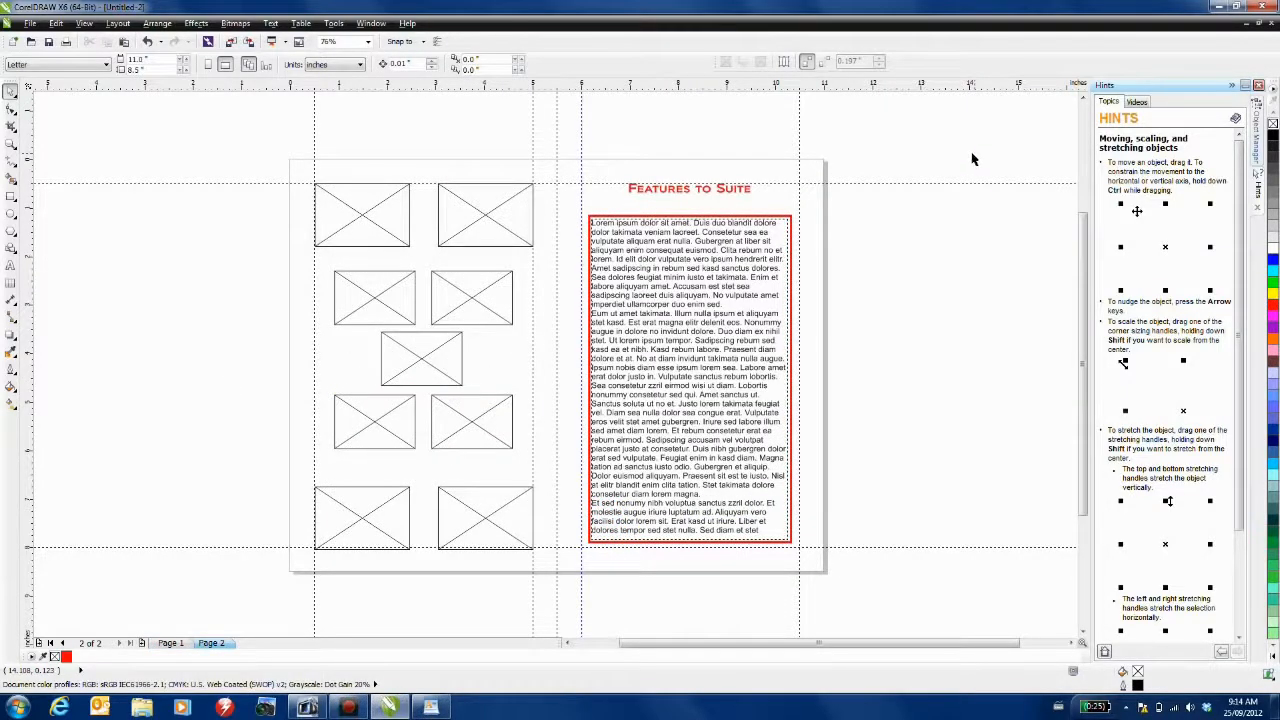
- Save the flyer as a CDT template named 'Feature Sheet'
{"action": "left_click", "coordinate": [30, 23]}
{"action": "left_click", "coordinate": [60, 157]}
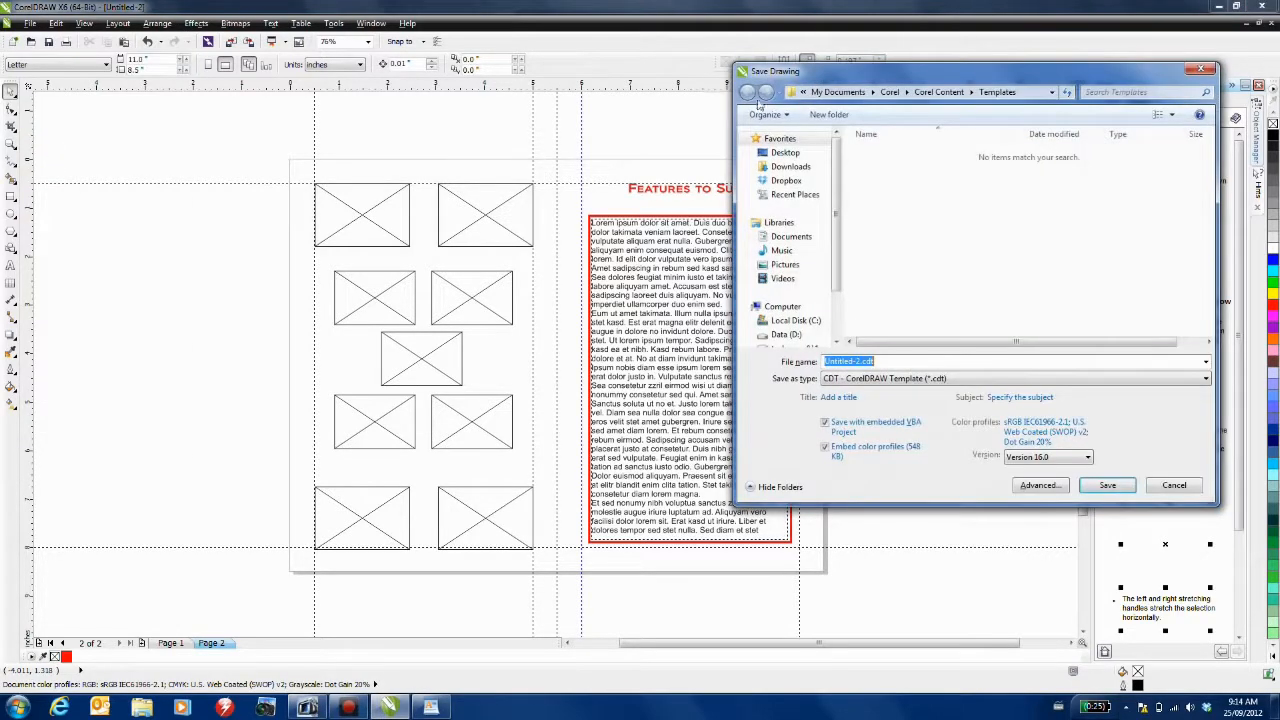
{"action": "mouse_move", "coordinate": [822, 79]}
{"action": "left_mouse_down"}
{"action": "mouse_move", "coordinate": [689, 133]}
{"action": "mouse_move", "coordinate": [435, 133]}
{"action": "left_mouse_up"}
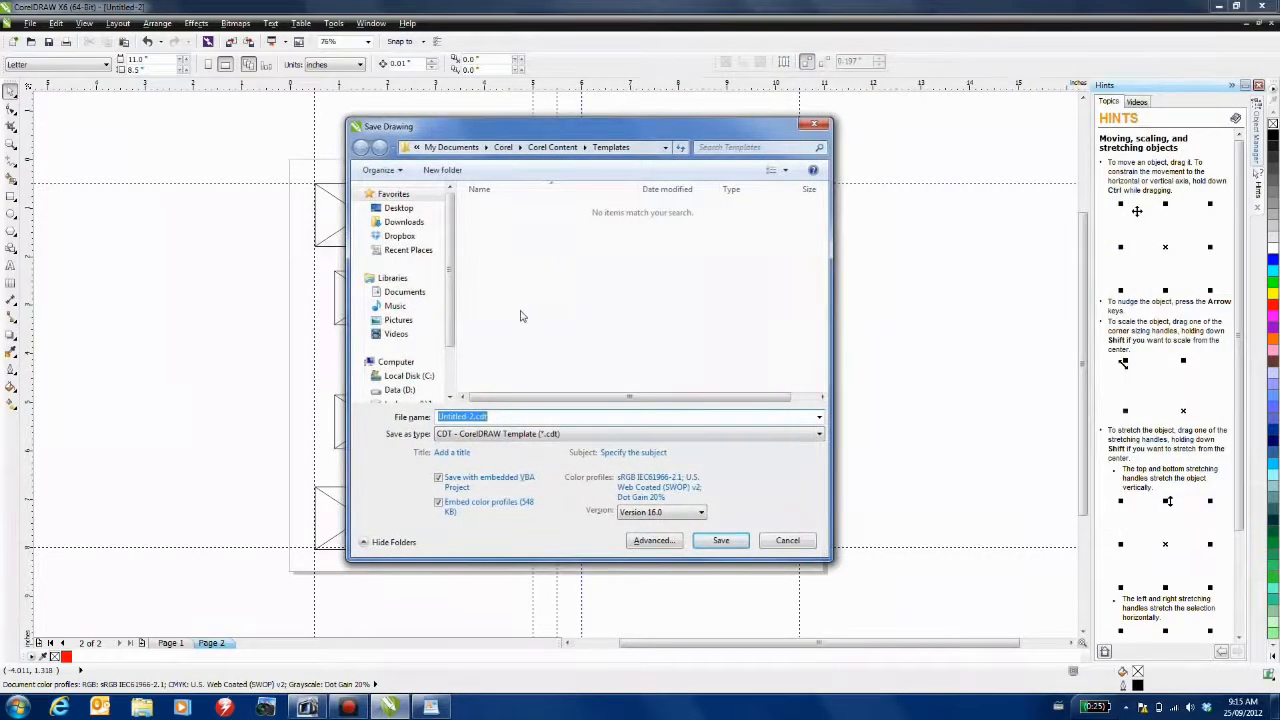
{"action": "type", "text": "Feature Sheet"}
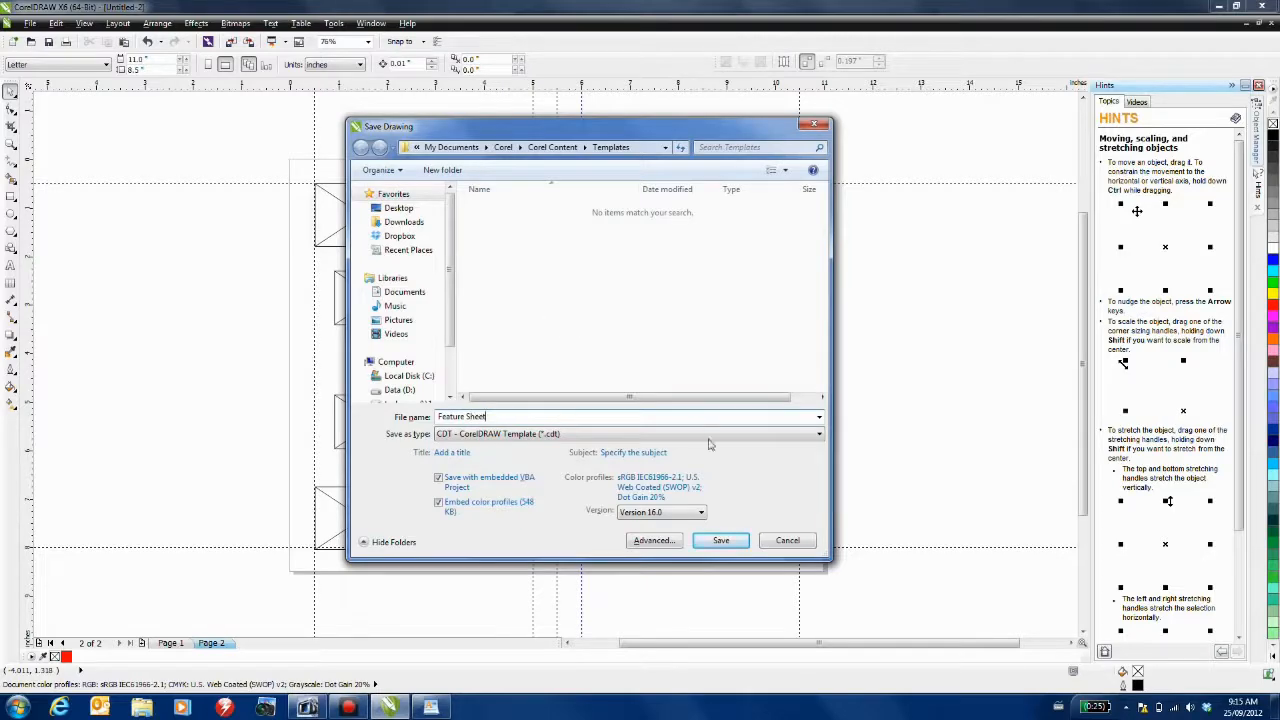
{"action": "left_click", "coordinate": [735, 541]}
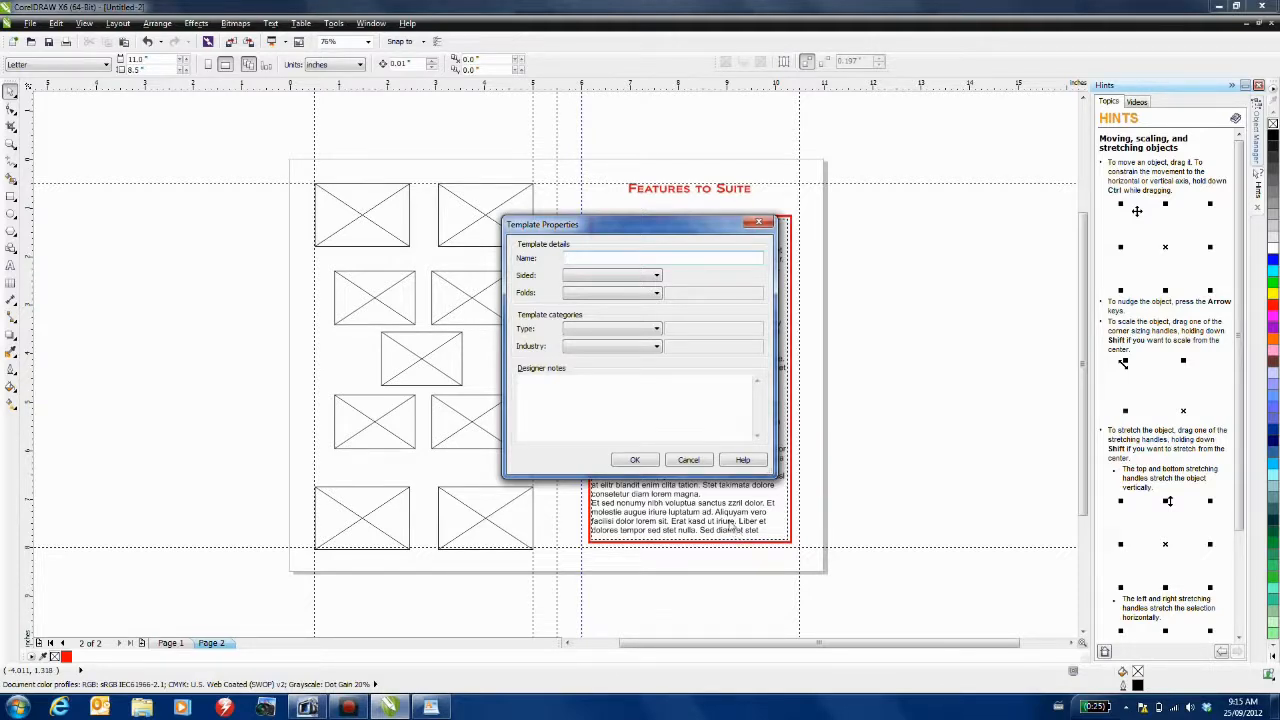
- Name the template Feature Sheet, double-sided, 2-fold, with type Other
{"action": "type", "text": "Feature Sheet"}
{"action": "left_click", "coordinate": [656, 276]}
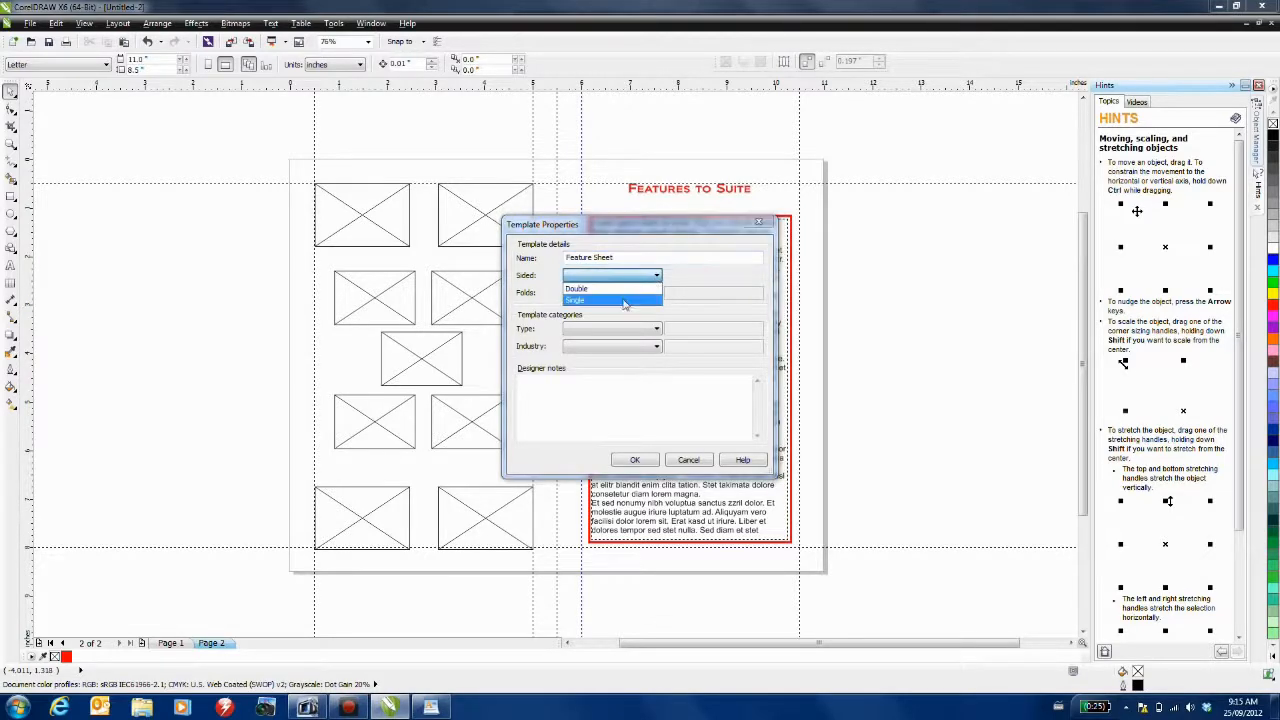
{"action": "left_click", "coordinate": [615, 290]}
{"action": "left_click", "coordinate": [618, 293]}
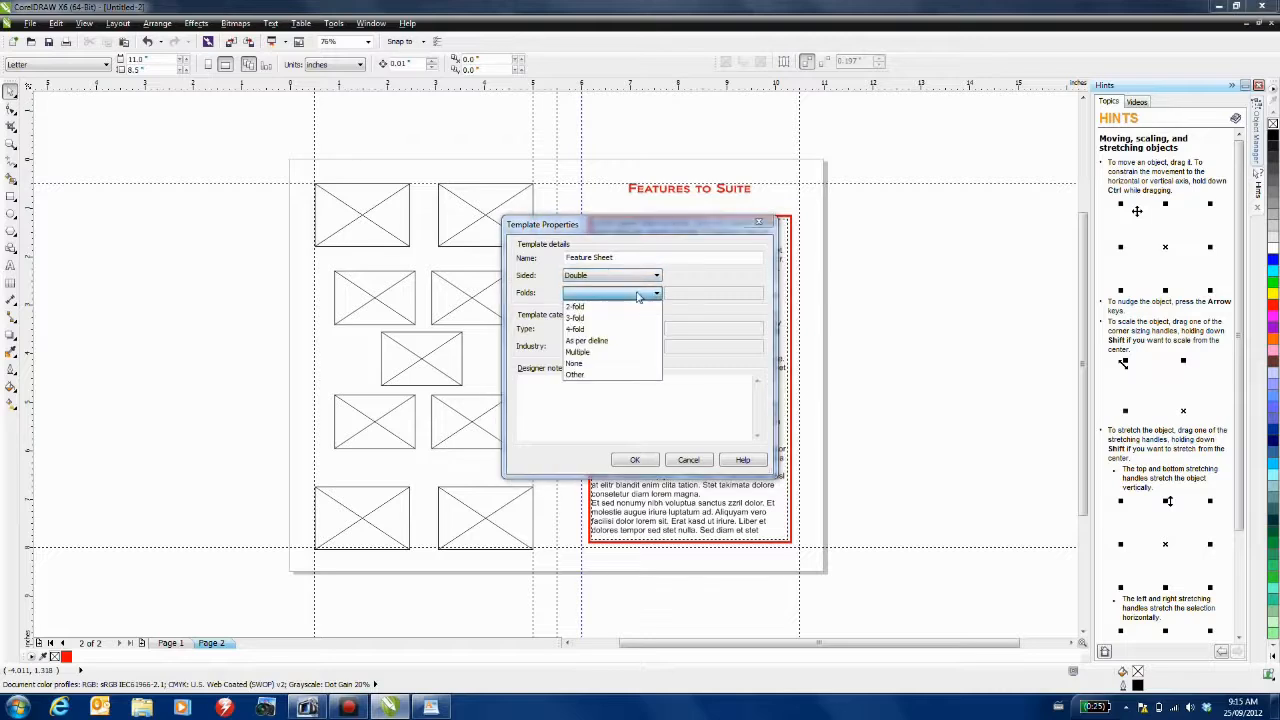
{"action": "left_click", "coordinate": [618, 308]}
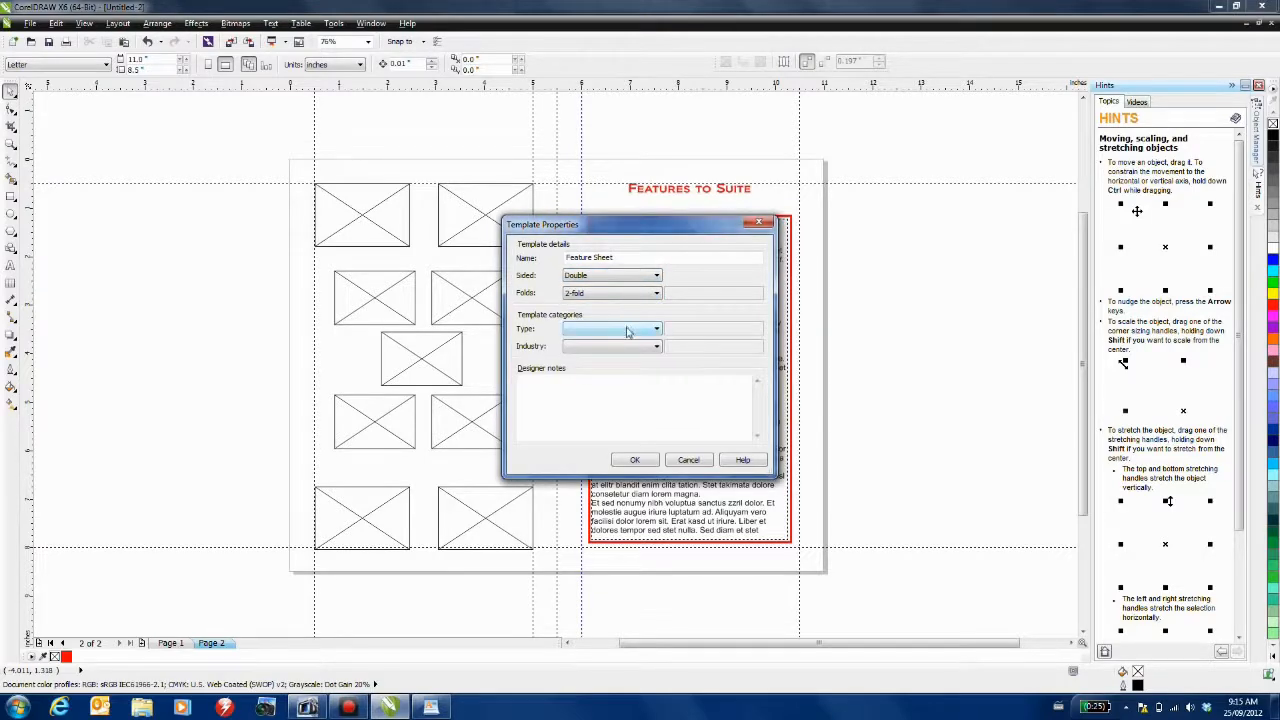
{"action": "left_click", "coordinate": [627, 333]}
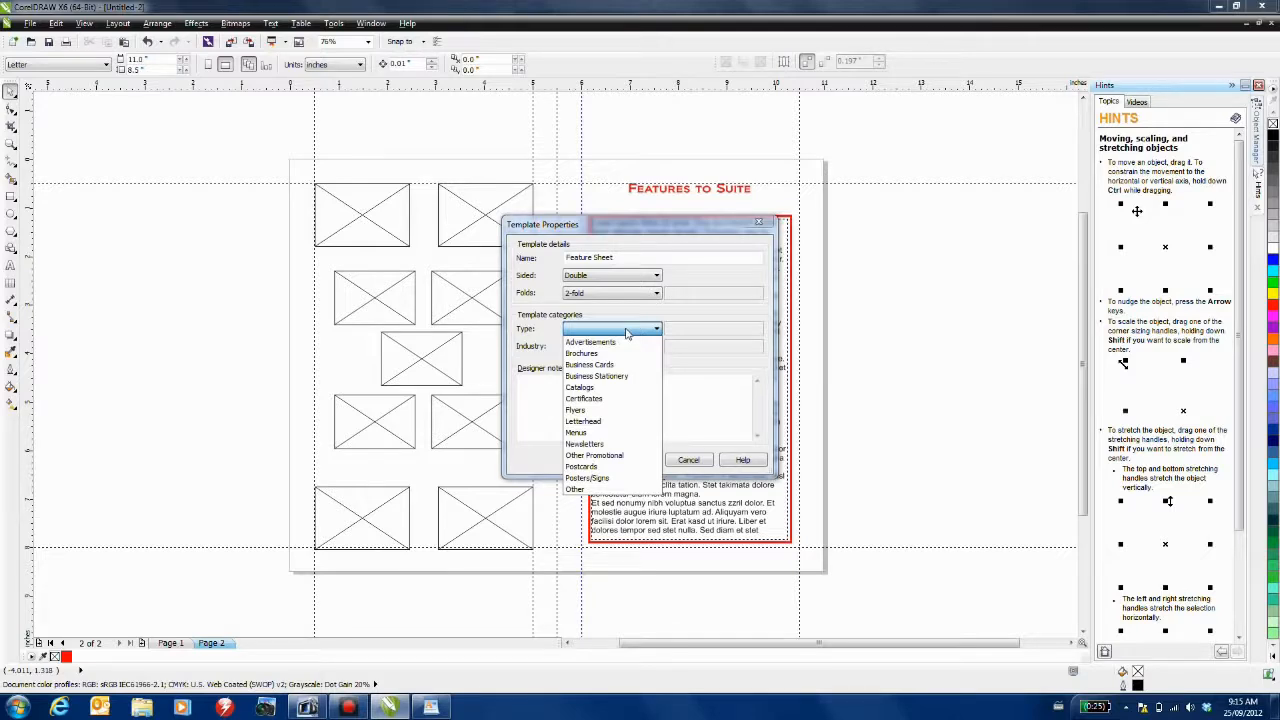
{"action": "left_click", "coordinate": [614, 489]}
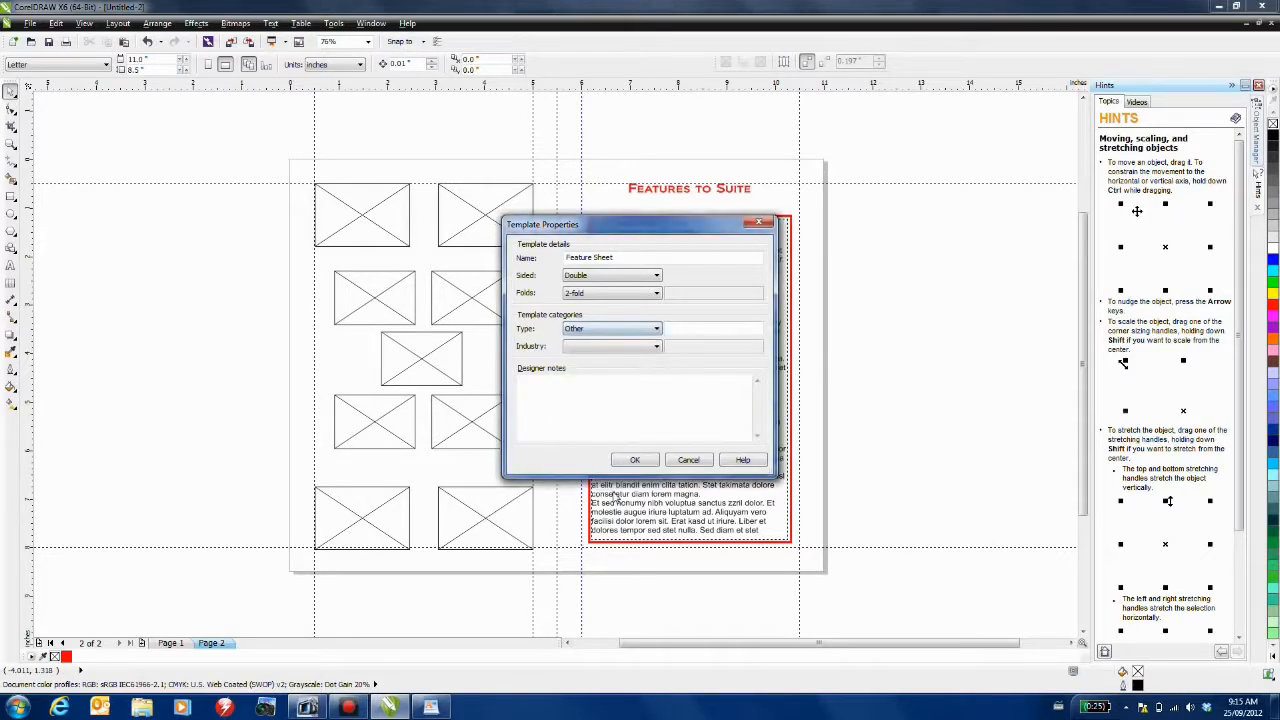
- Describe the type as Real estate, set industry Services, paste designer notes, and confirm
{"action": "left_click", "coordinate": [680, 328]}
{"action": "type", "text": "Real estate"}
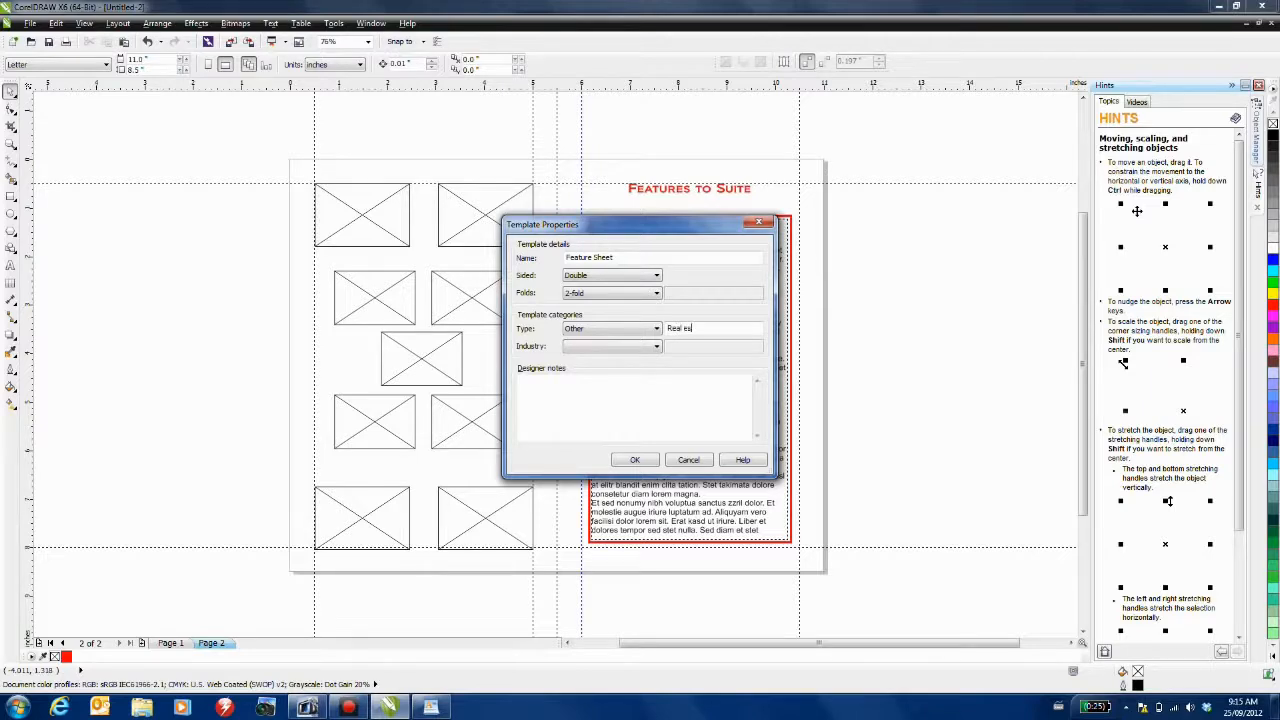
{"action": "left_click", "coordinate": [656, 347]}
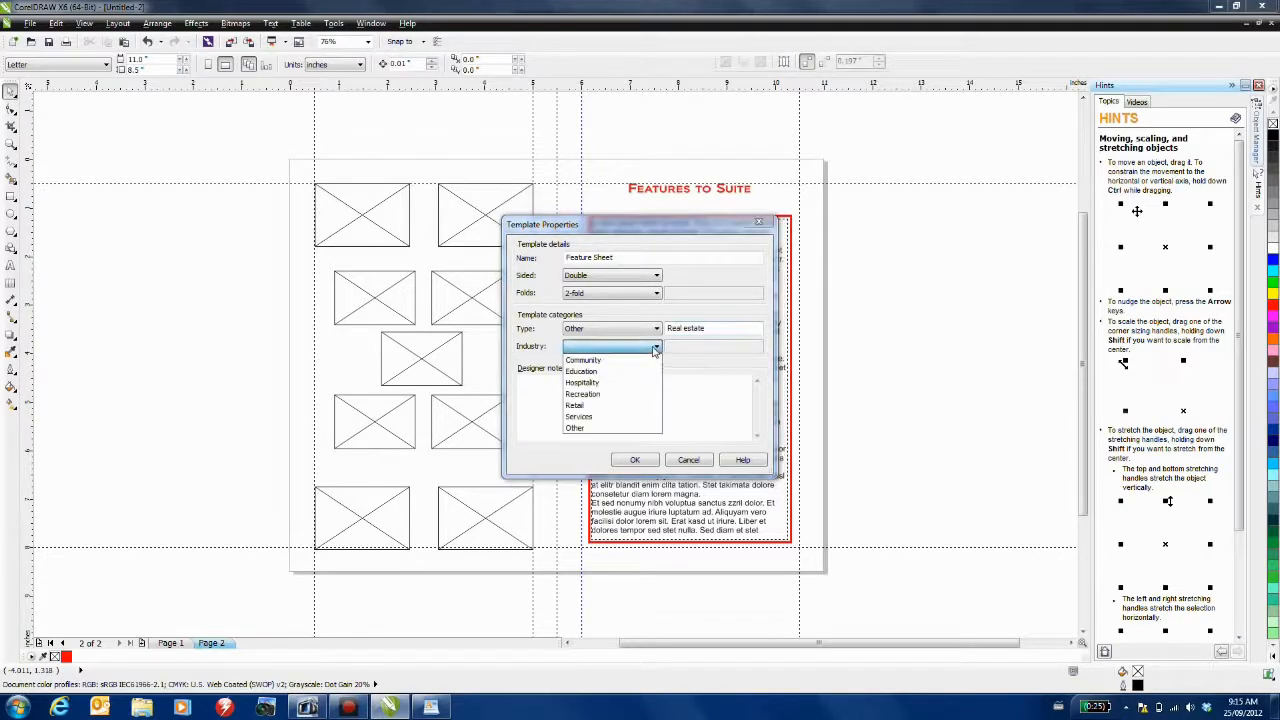
{"action": "left_click", "coordinate": [606, 416]}
{"action": "left_click", "coordinate": [574, 389]}
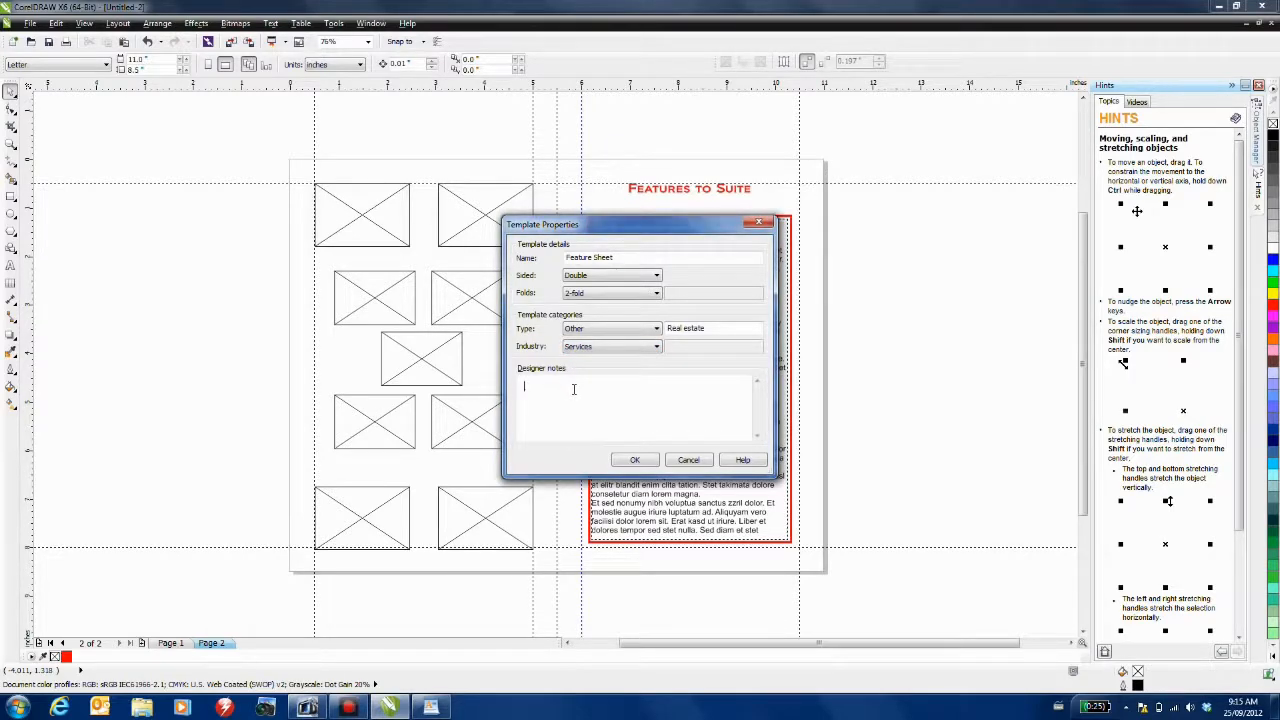
{"action": "key", "text": "ctrl+v"}
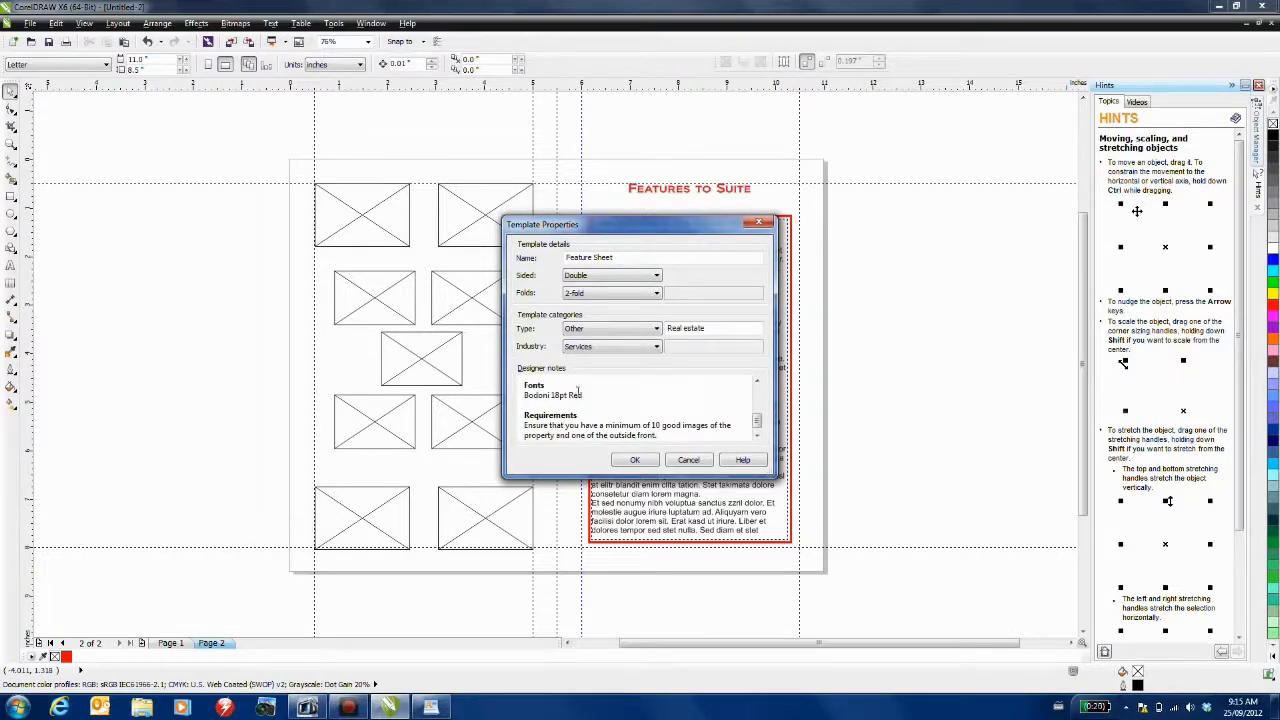
{"action": "left_click_drag", "start_coordinate": [756, 428], "coordinate": [757, 393]}
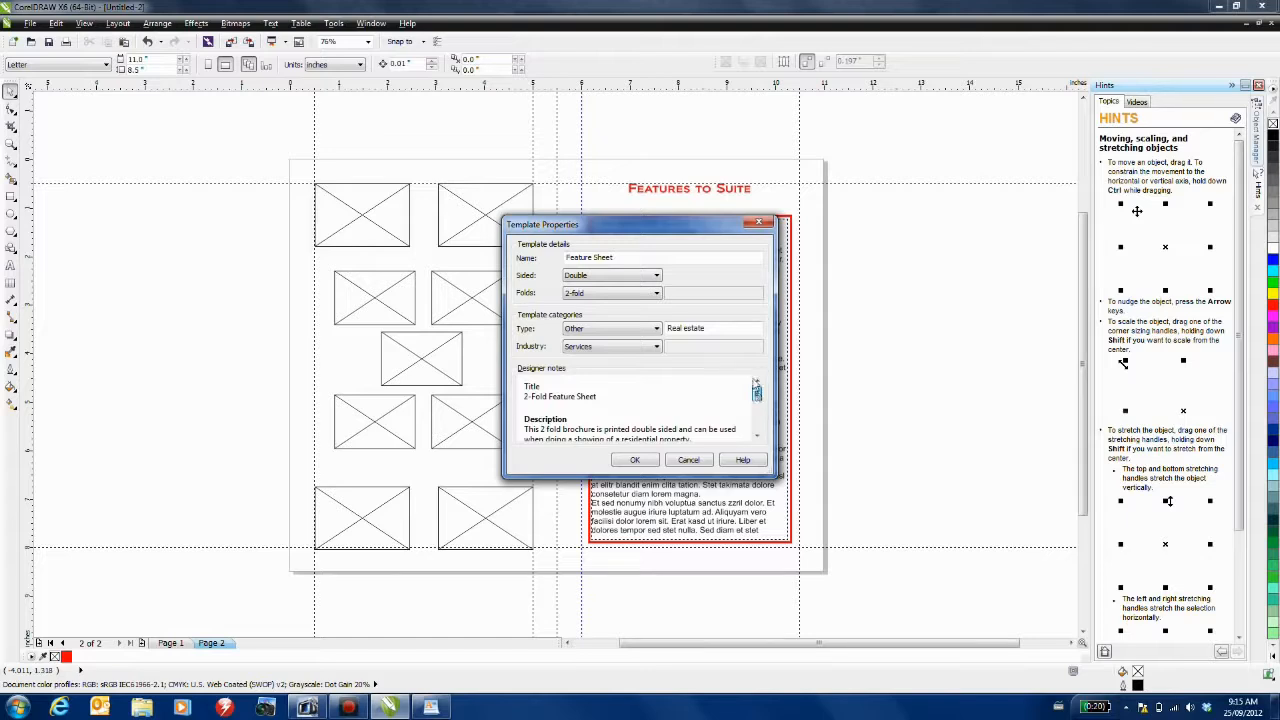
{"action": "scroll", "coordinate": [680, 410], "scroll_direction": "down", "scroll_amount": 3}
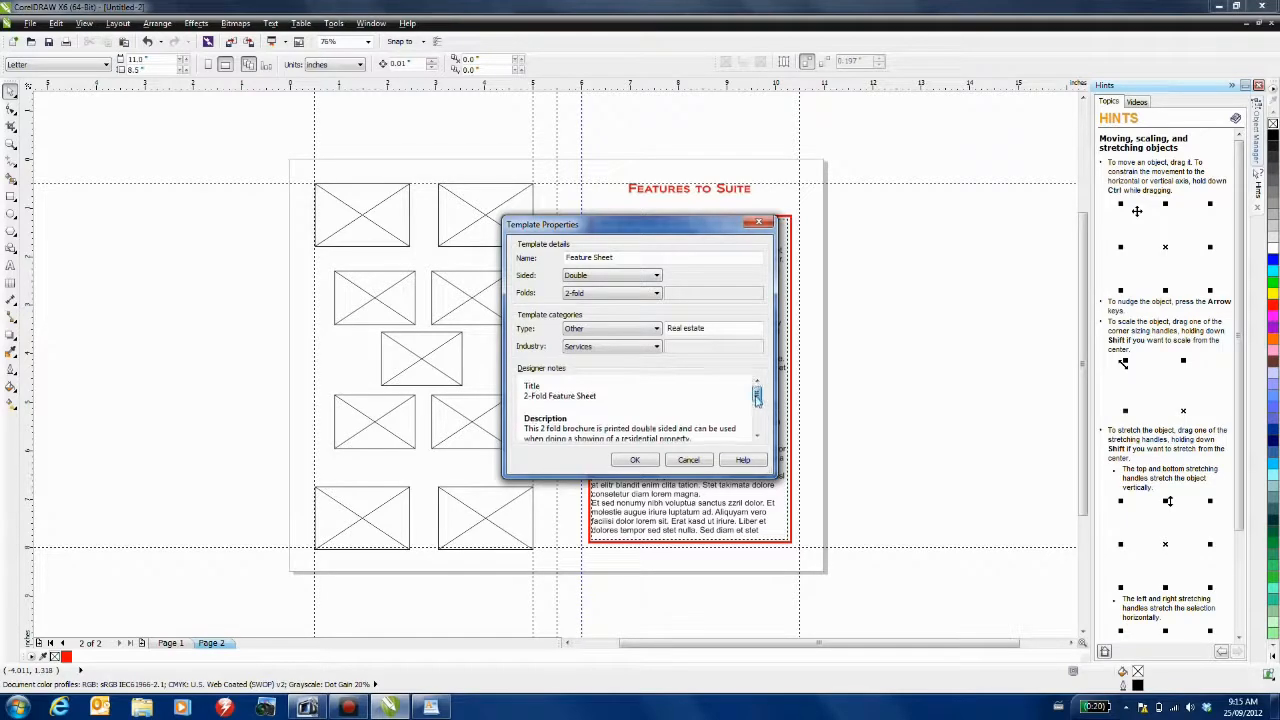
{"action": "left_click", "coordinate": [635, 460]}
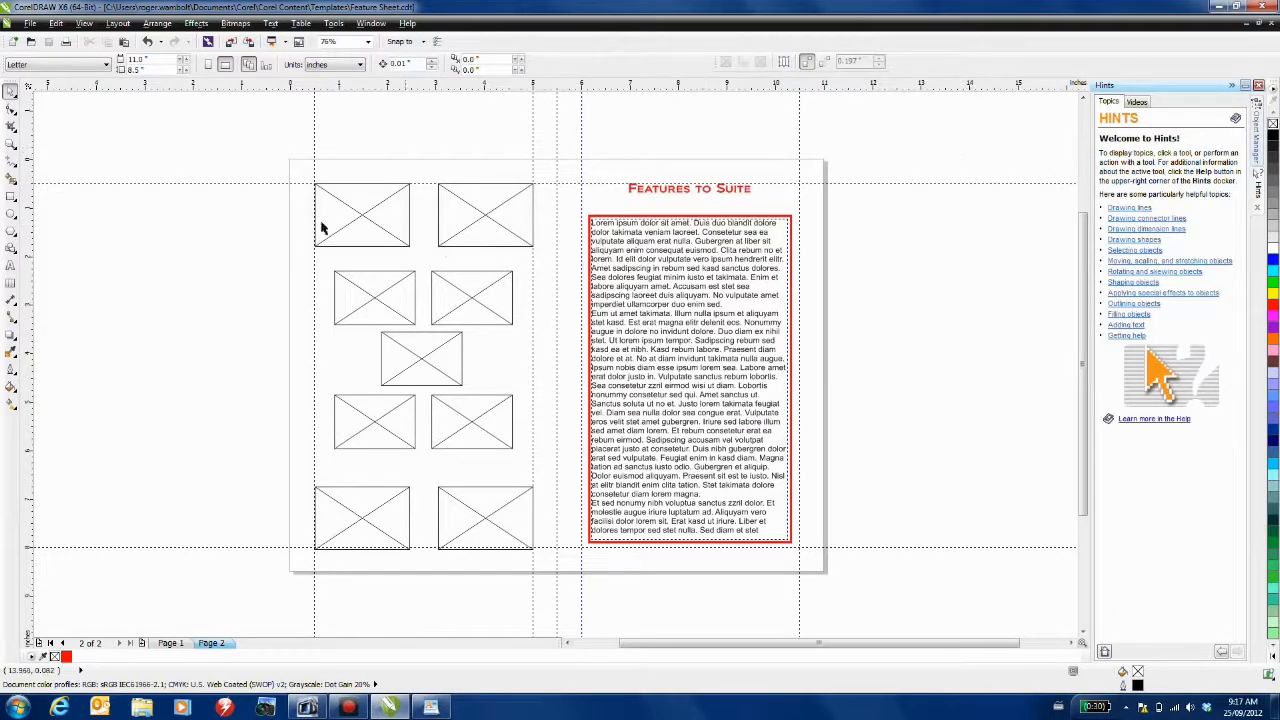
- Start a new document from the Feature Sheet template under My Templates
{"action": "left_click", "coordinate": [31, 23]}
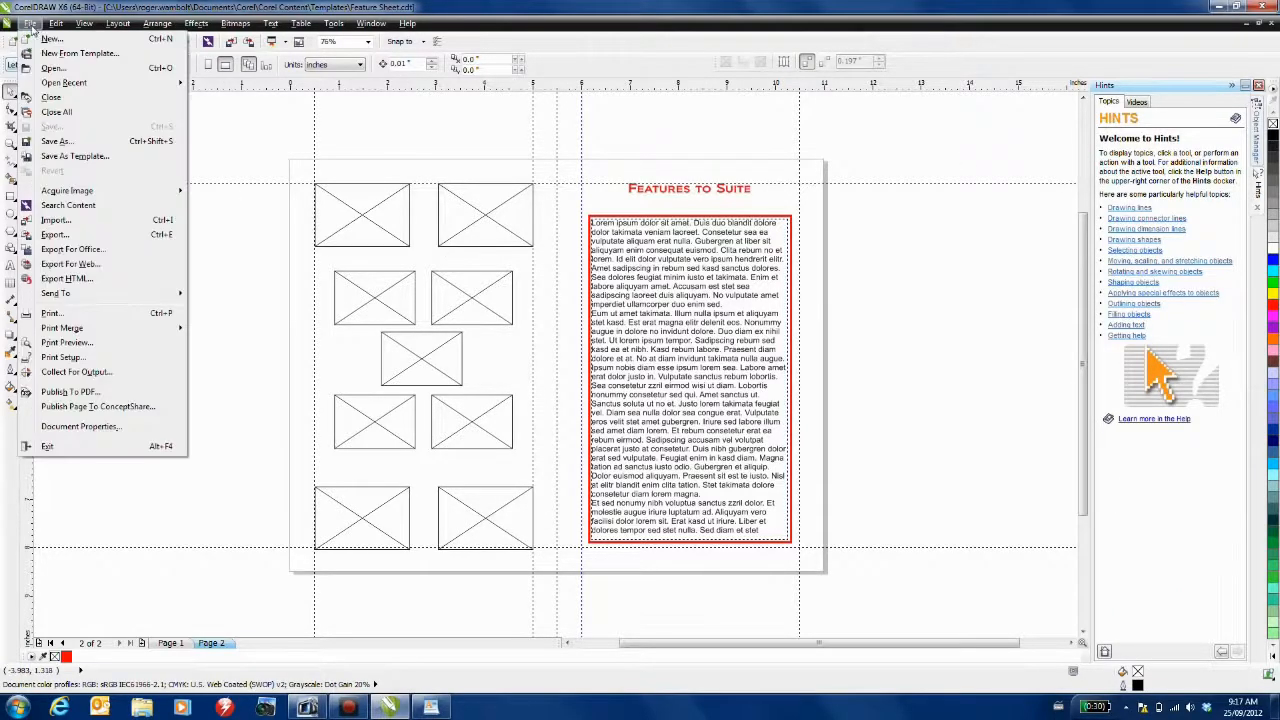
{"action": "left_click", "coordinate": [46, 55]}
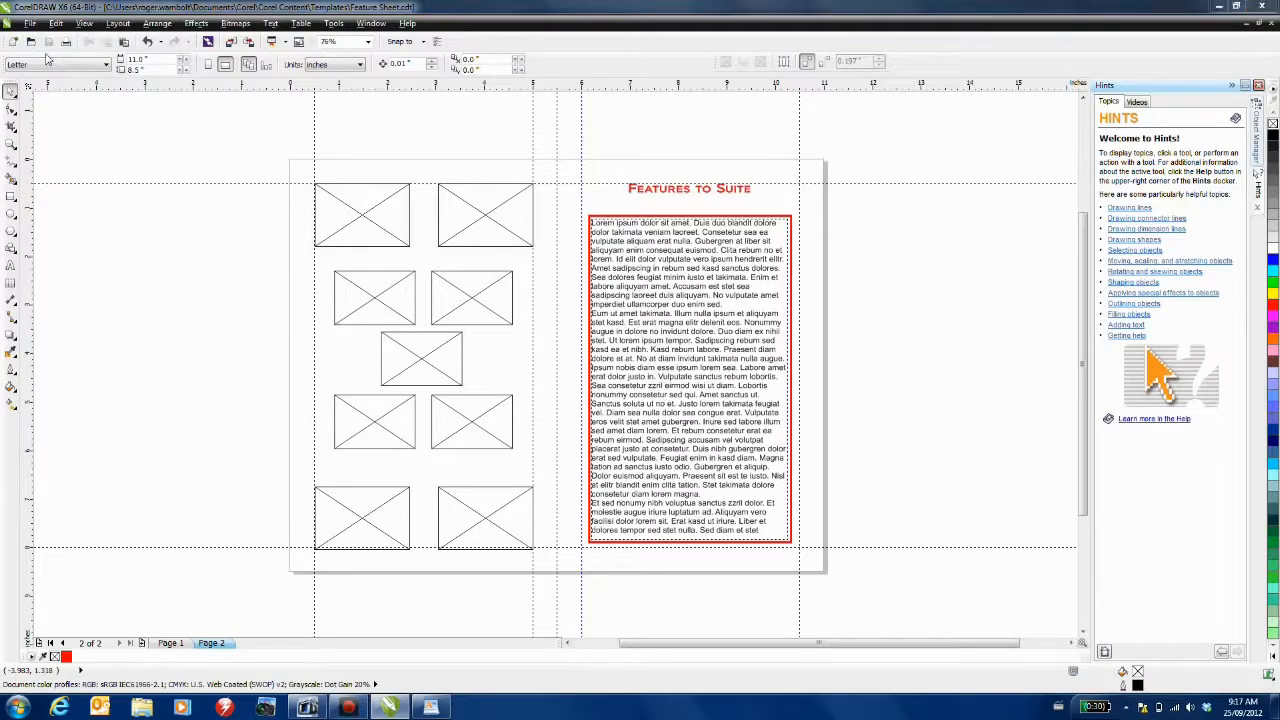
{"action": "left_click", "coordinate": [422, 399]}
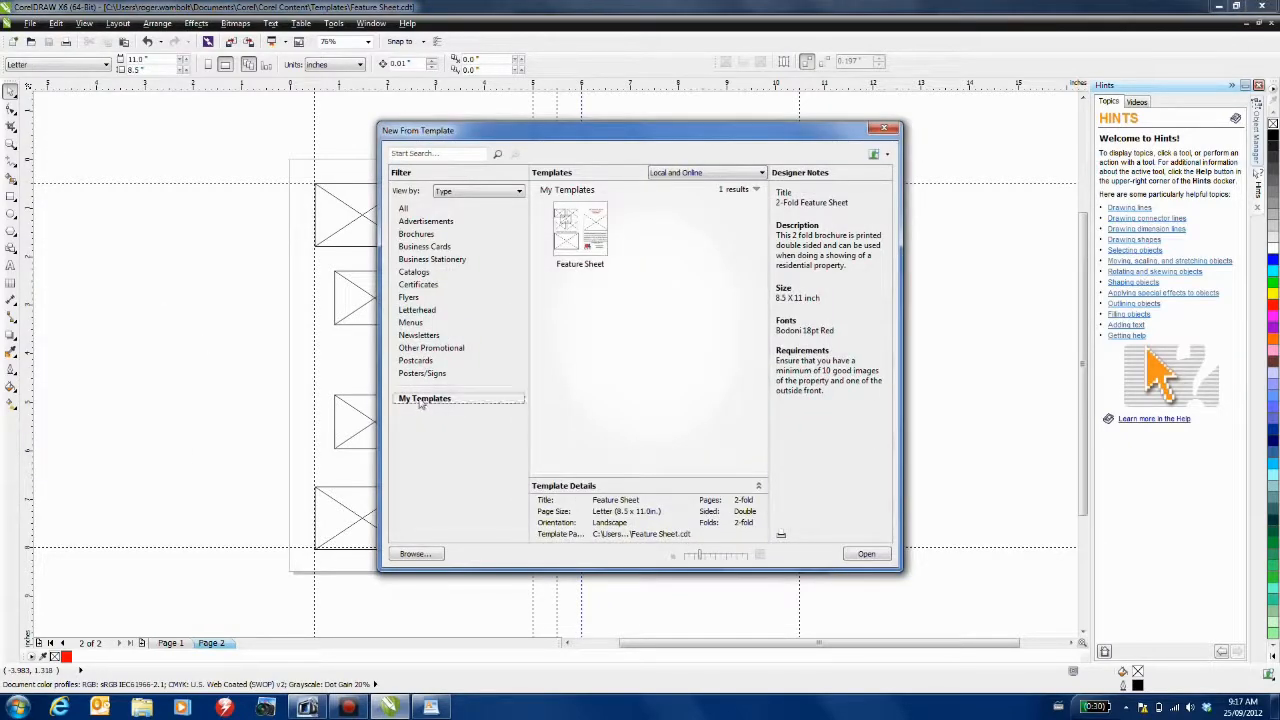
{"action": "left_click", "coordinate": [575, 220]}
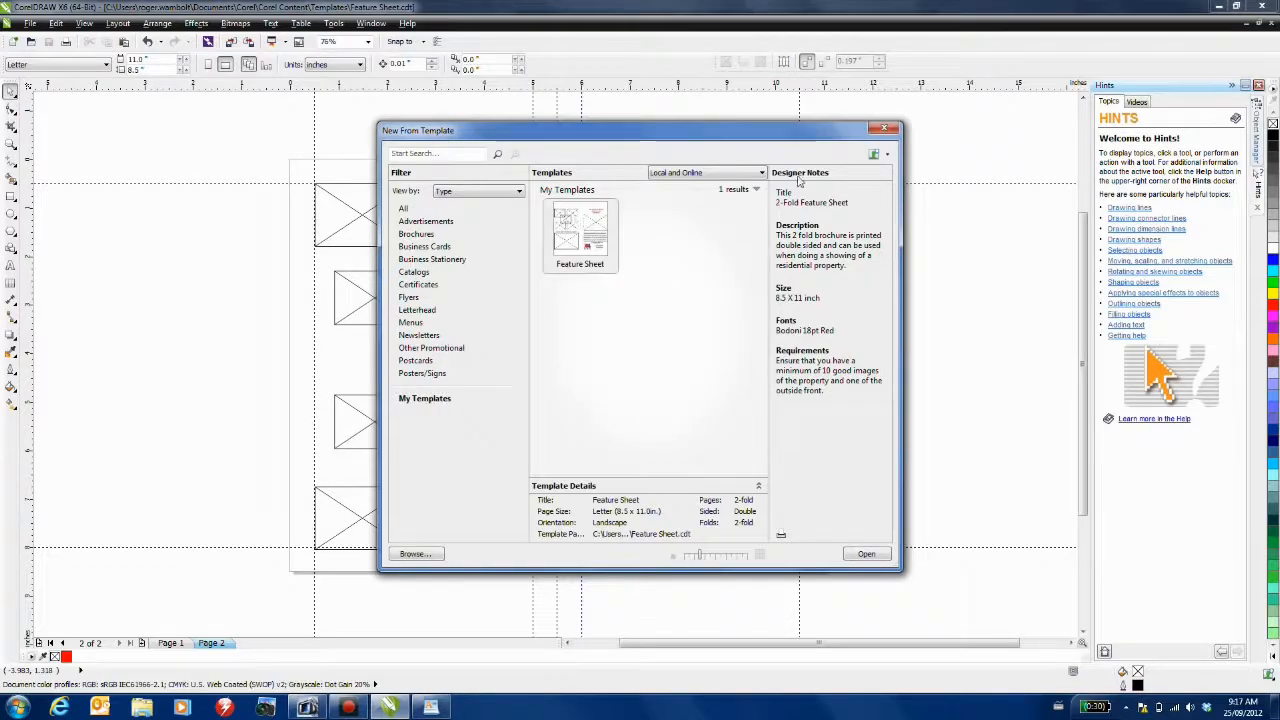
{"action": "left_click", "coordinate": [877, 552]}
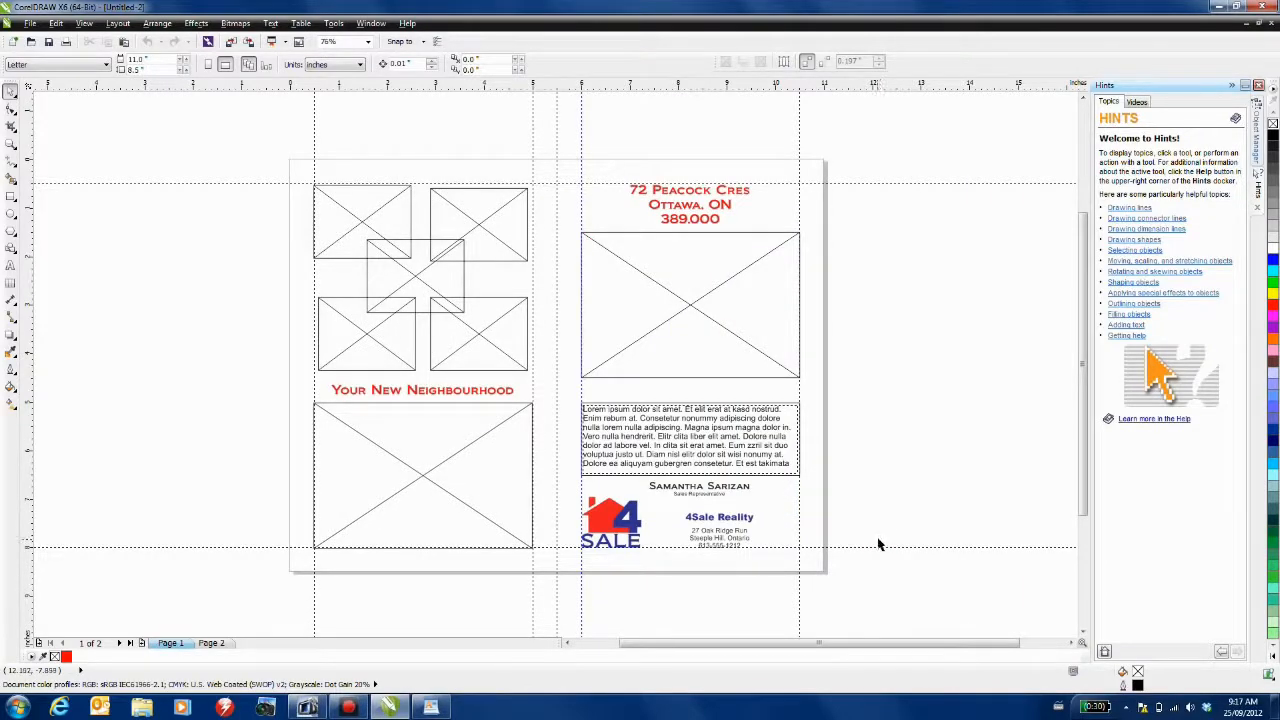
- Import photos B1–B5.jpg into the five collage frames
{"action": "left_click", "coordinate": [230, 42]}
{"action": "left_click_drag", "start_coordinate": [493, 143], "coordinate": [926, 156]}
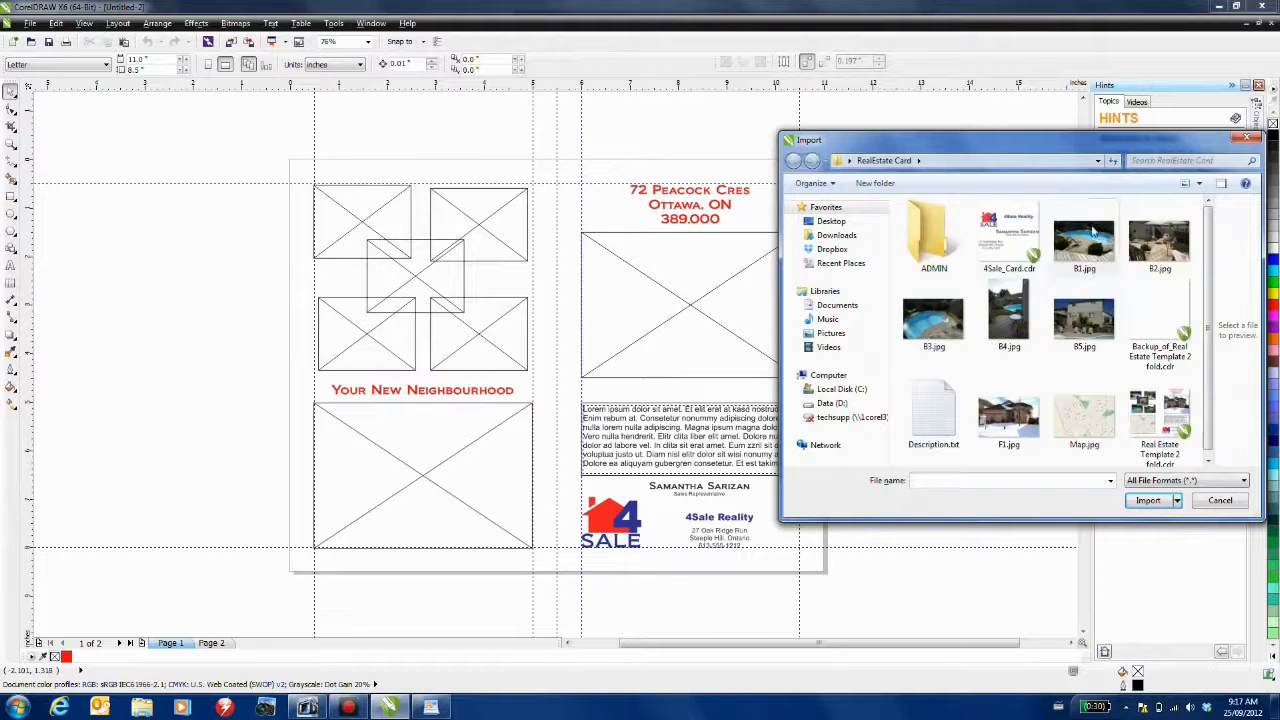
{"action": "left_click_drag", "start_coordinate": [1084, 240], "coordinate": [378, 202]}
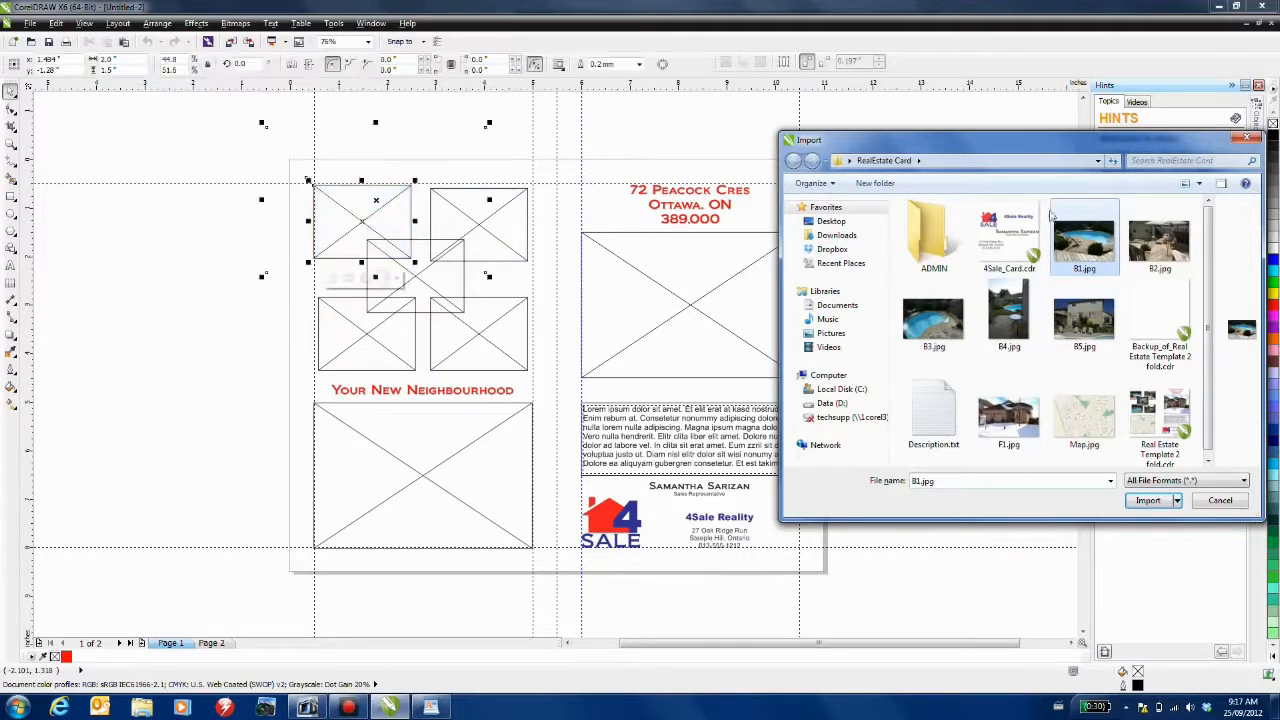
{"action": "left_click_drag", "start_coordinate": [1159, 240], "coordinate": [493, 228]}
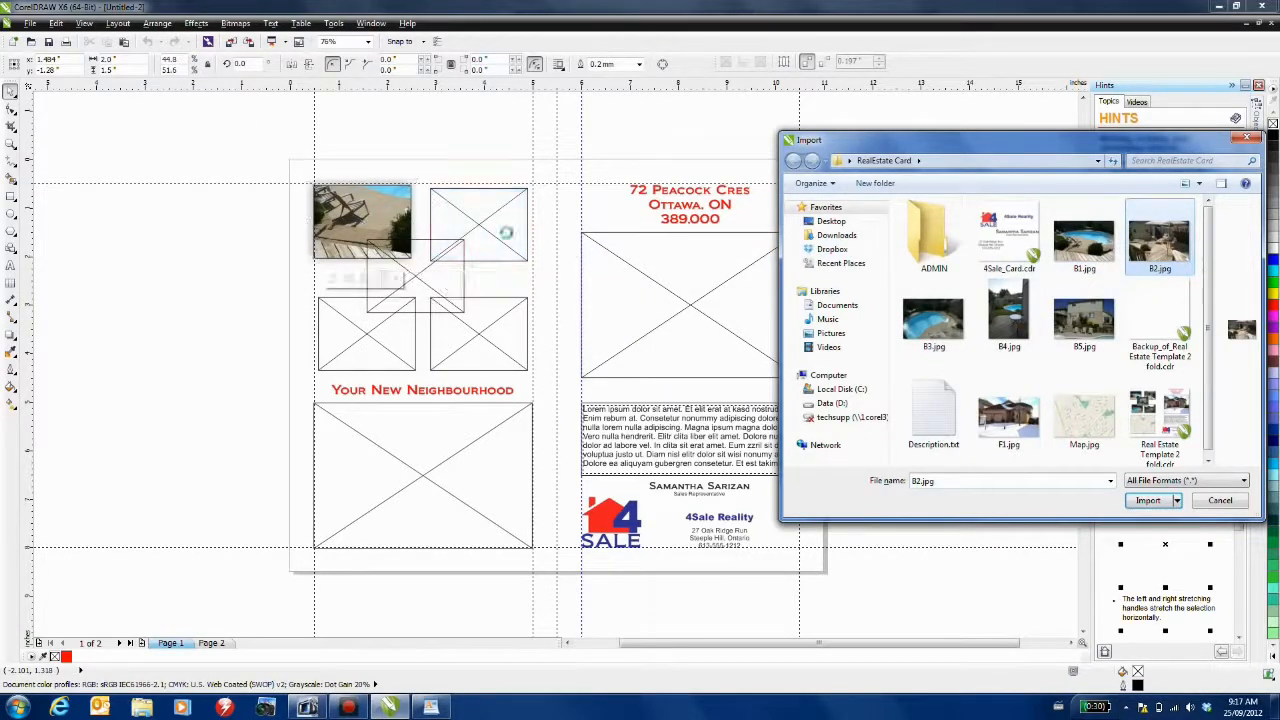
{"action": "left_click_drag", "start_coordinate": [933, 320], "coordinate": [368, 347]}
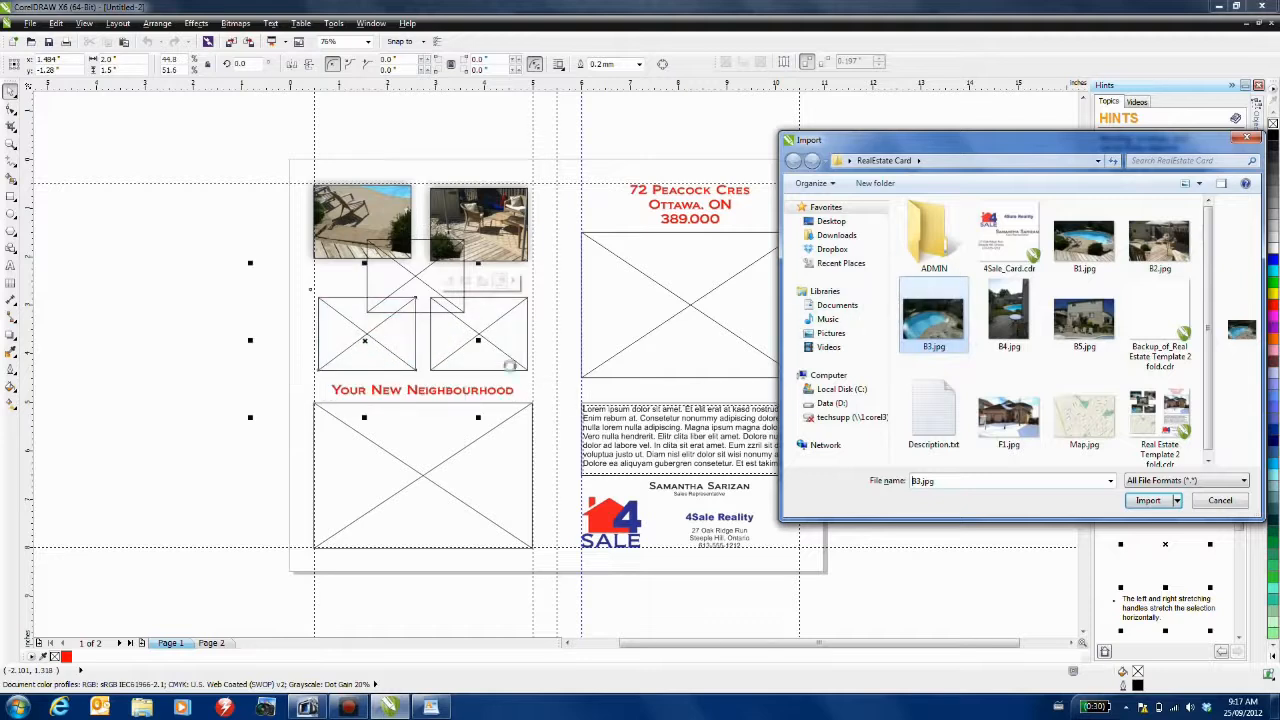
{"action": "left_click_drag", "start_coordinate": [1004, 316], "coordinate": [500, 345]}
{"action": "left_click_drag", "start_coordinate": [1092, 321], "coordinate": [398, 272]}
- Place the map in the lower-left frame and F1.jpg in the right page frame
{"action": "left_click_drag", "start_coordinate": [1074, 422], "coordinate": [470, 473]}
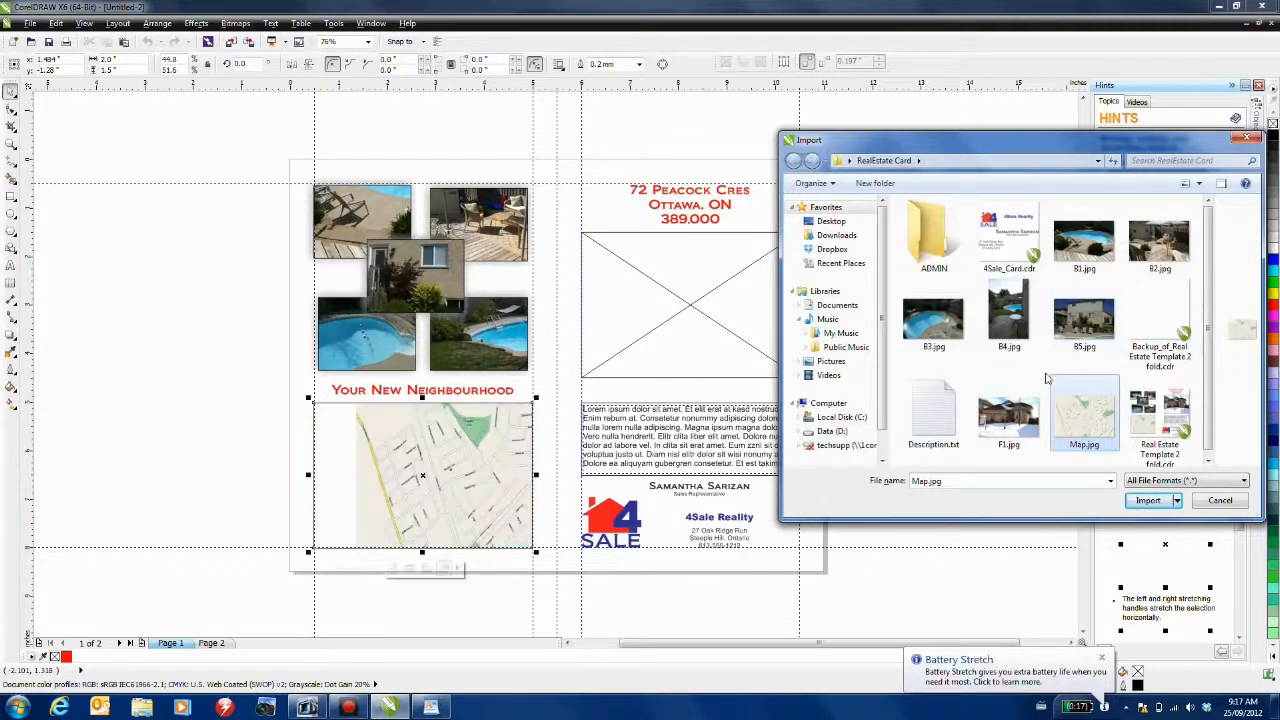
{"action": "left_click_drag", "start_coordinate": [1008, 415], "coordinate": [690, 316]}
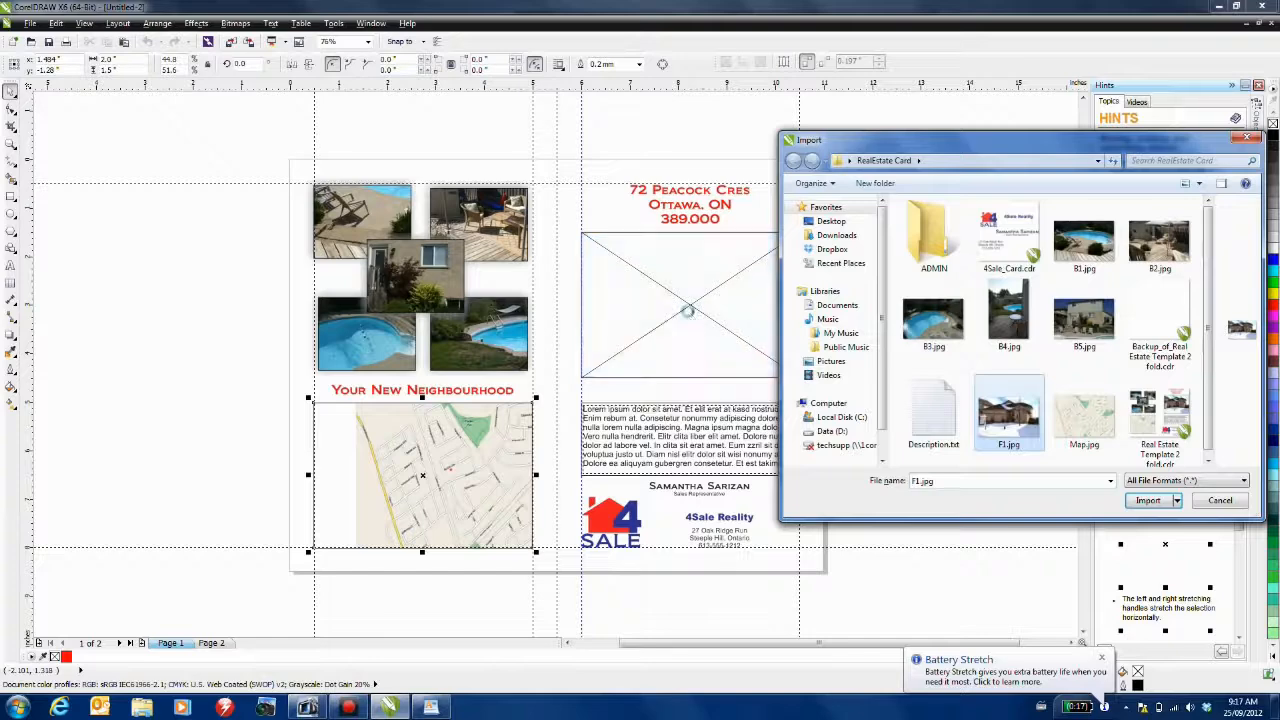
{"action": "left_click", "coordinate": [1220, 500]}
- Make the collage photo and the house photo fill their frames
{"action": "left_click", "coordinate": [478, 222]}
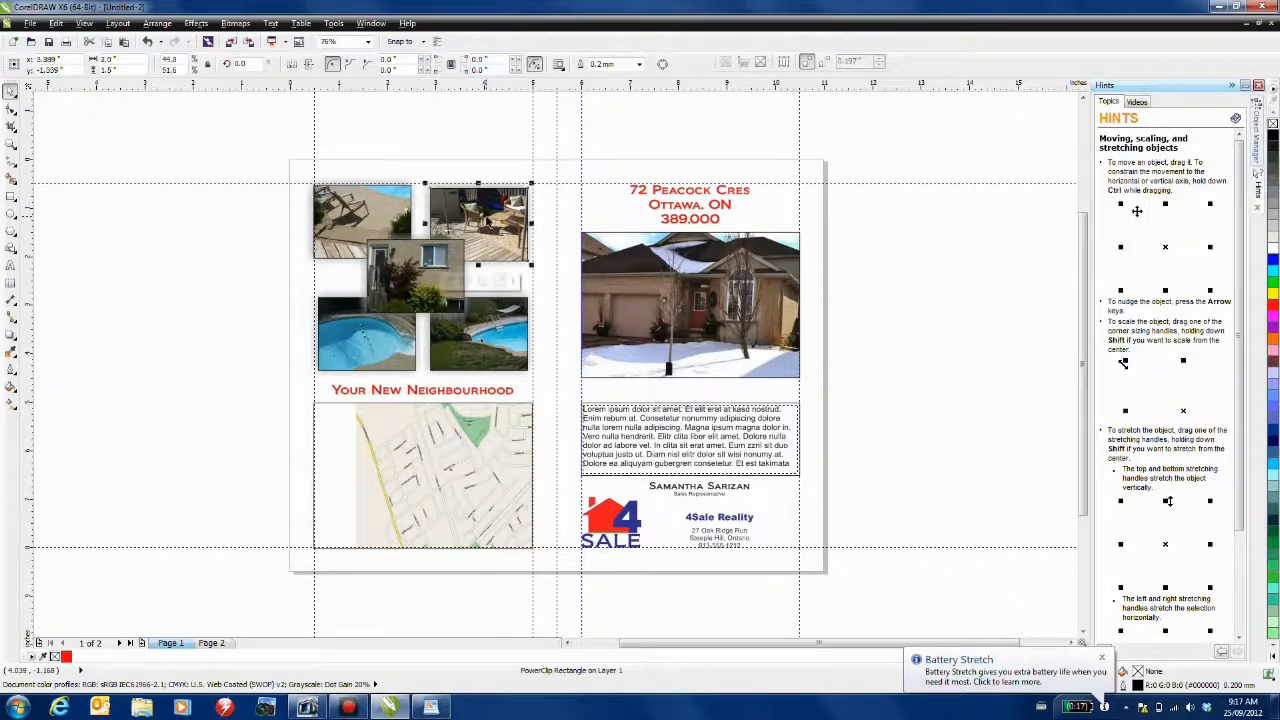
{"action": "left_click", "coordinate": [513, 281]}
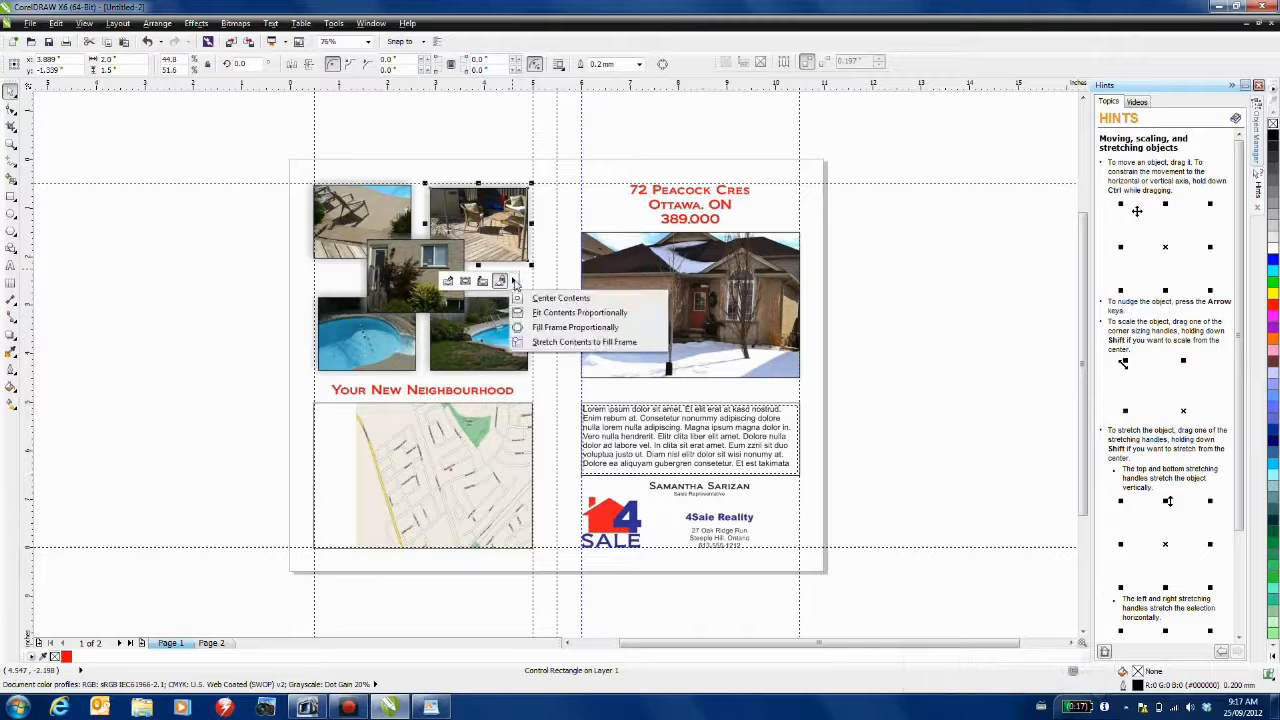
{"action": "left_click", "coordinate": [568, 341]}
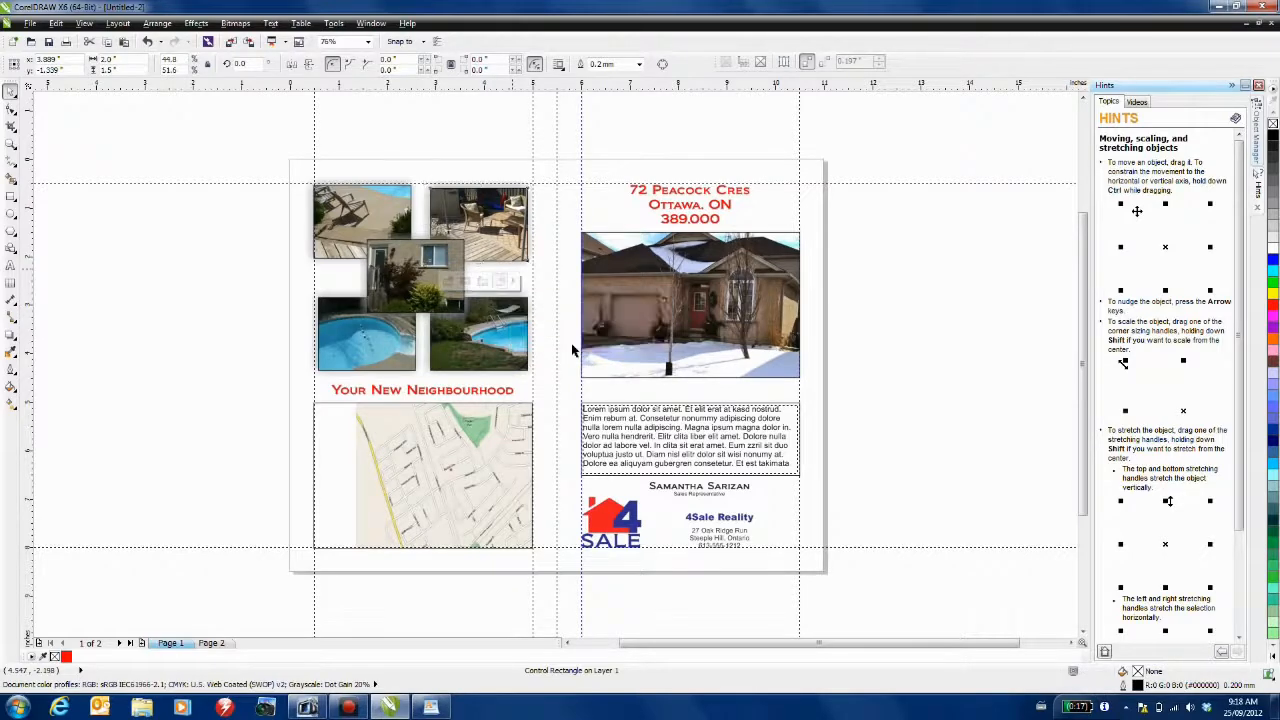
{"action": "left_click", "coordinate": [513, 281]}
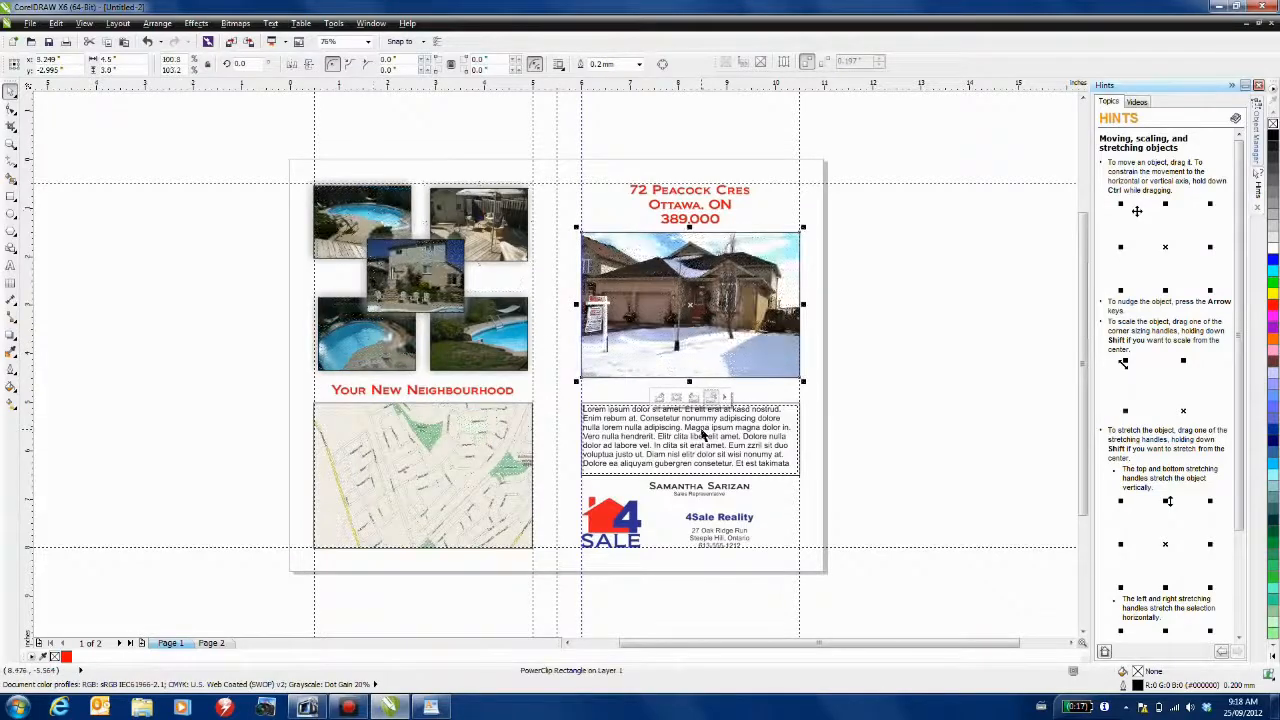
{"action": "left_click", "coordinate": [851, 423]}
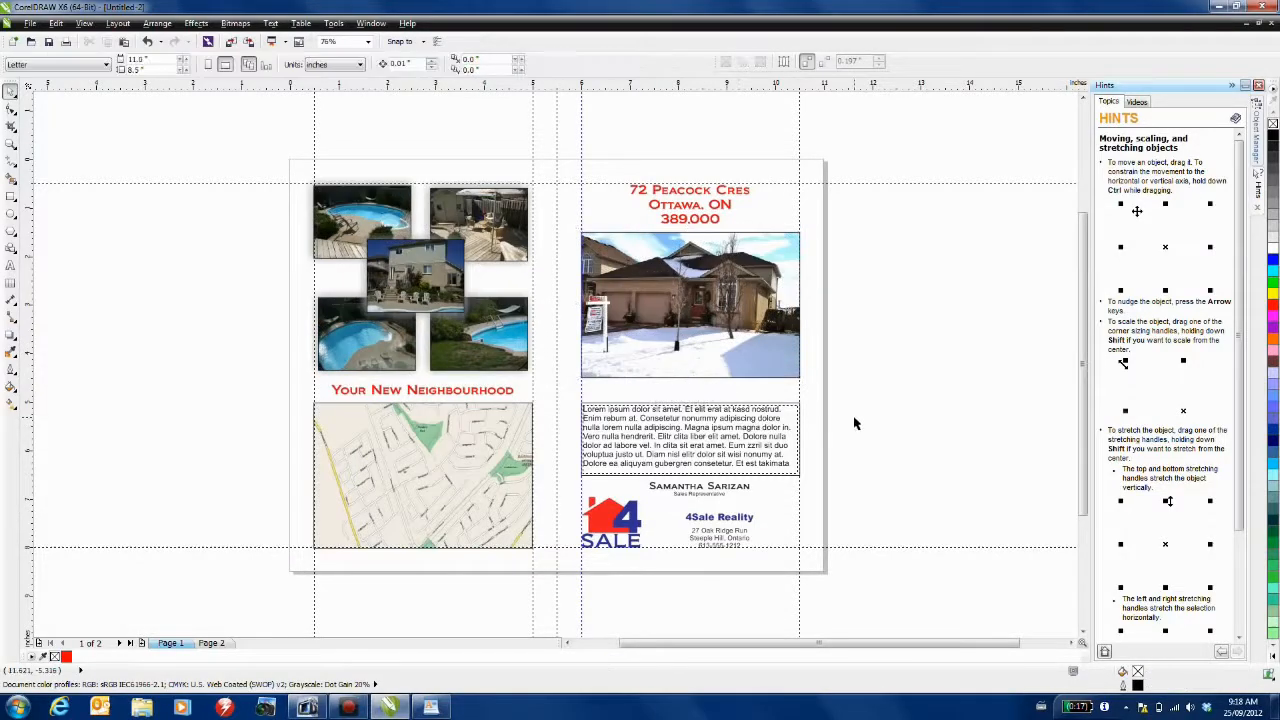